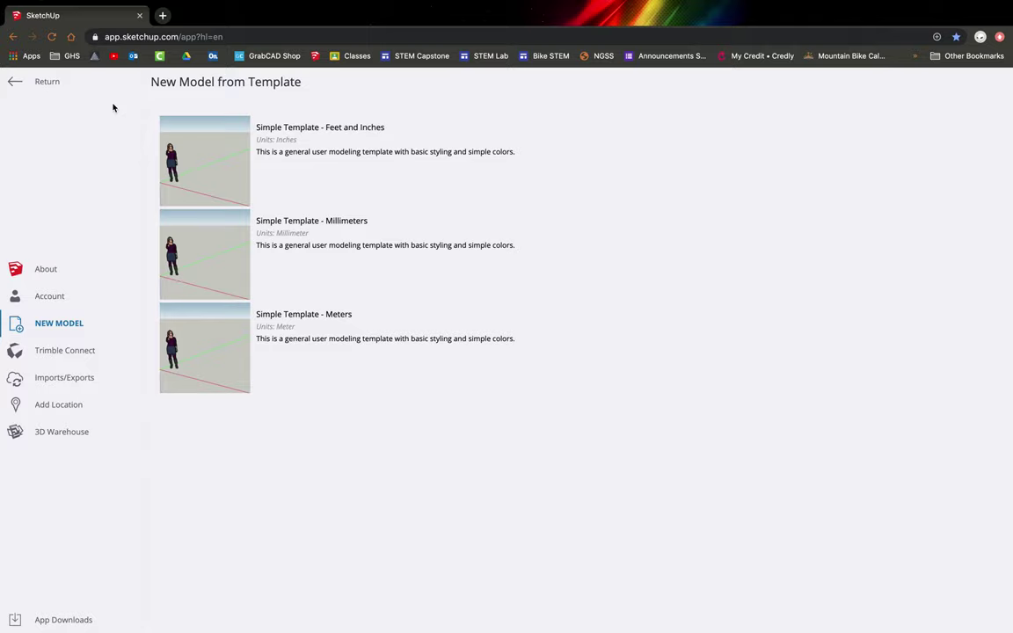
Step: Create a new model from the Simple Template - Millimeters, saving the changes to the current model
left_click(223, 255)
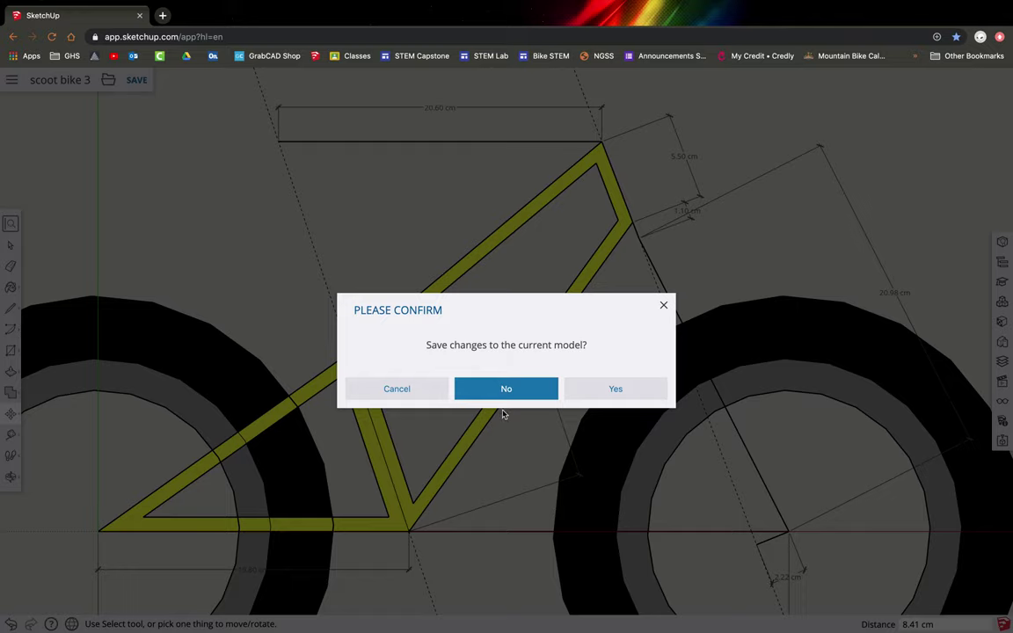
left_click(585, 396)
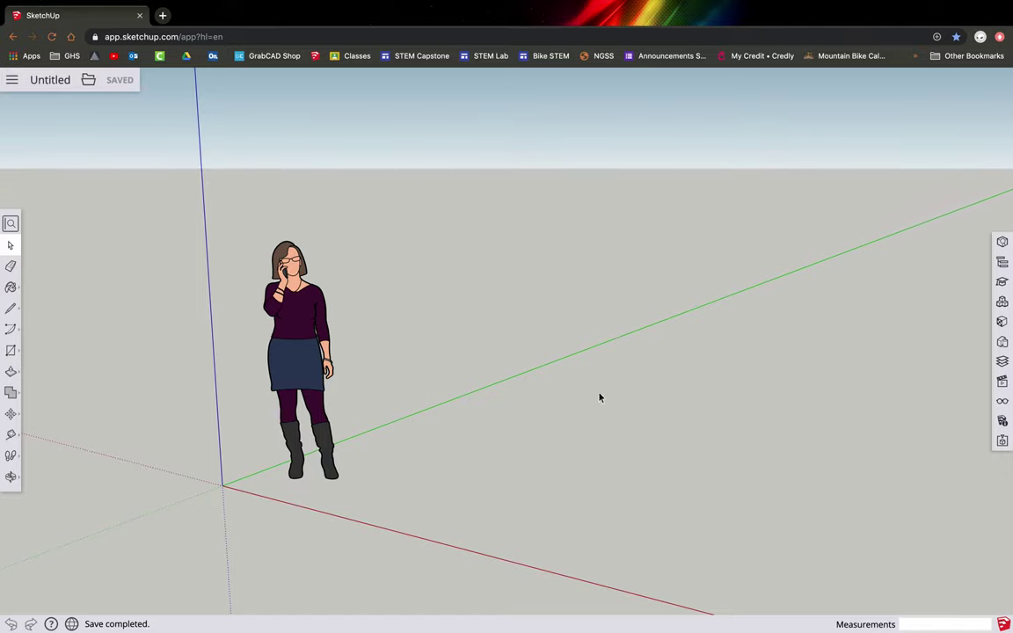
Step: Switch the camera to a parallel-projection top view and delete the default human figure
left_click(1001, 382)
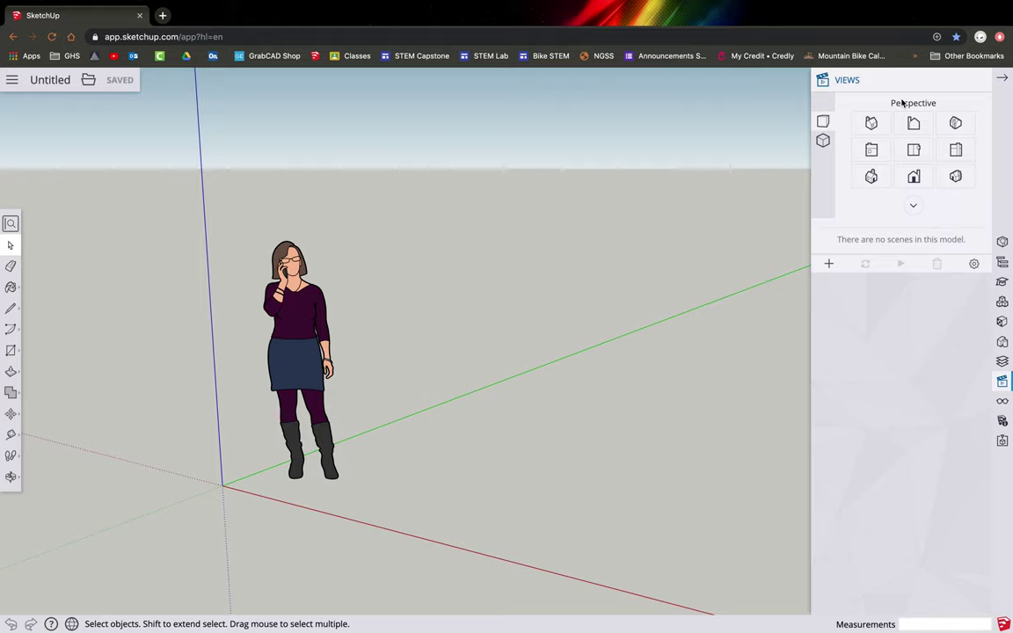
left_click(823, 140)
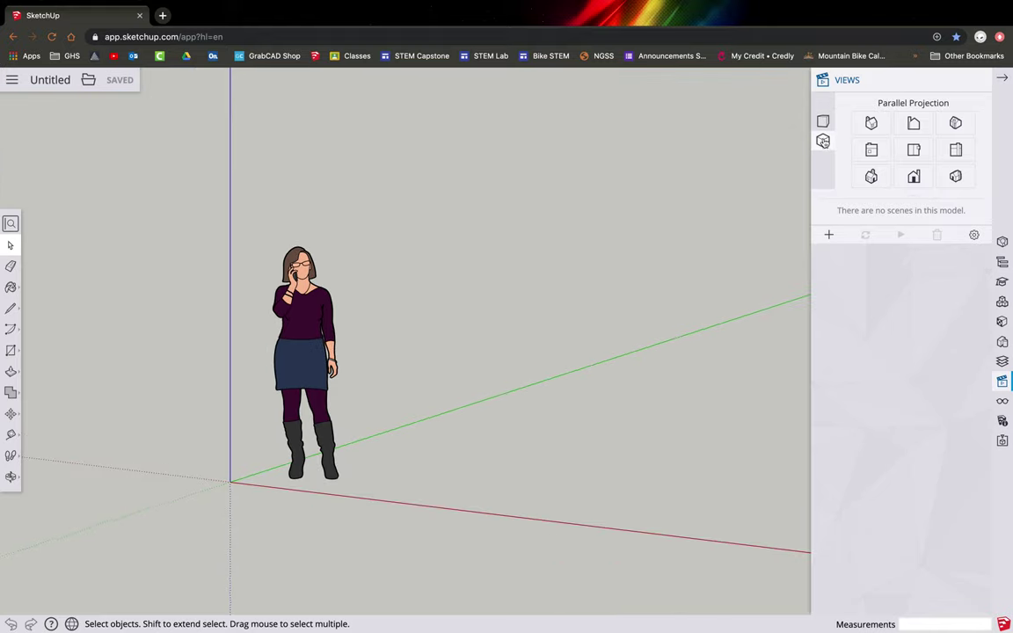
left_click(914, 151)
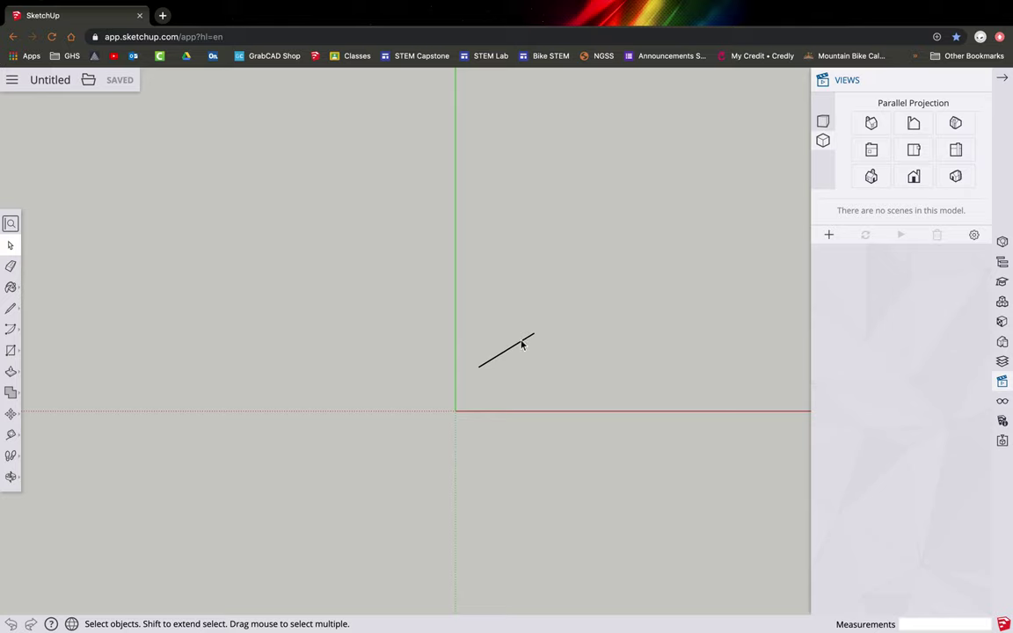
left_click_drag(556, 378, 451, 317)
key("Delete")
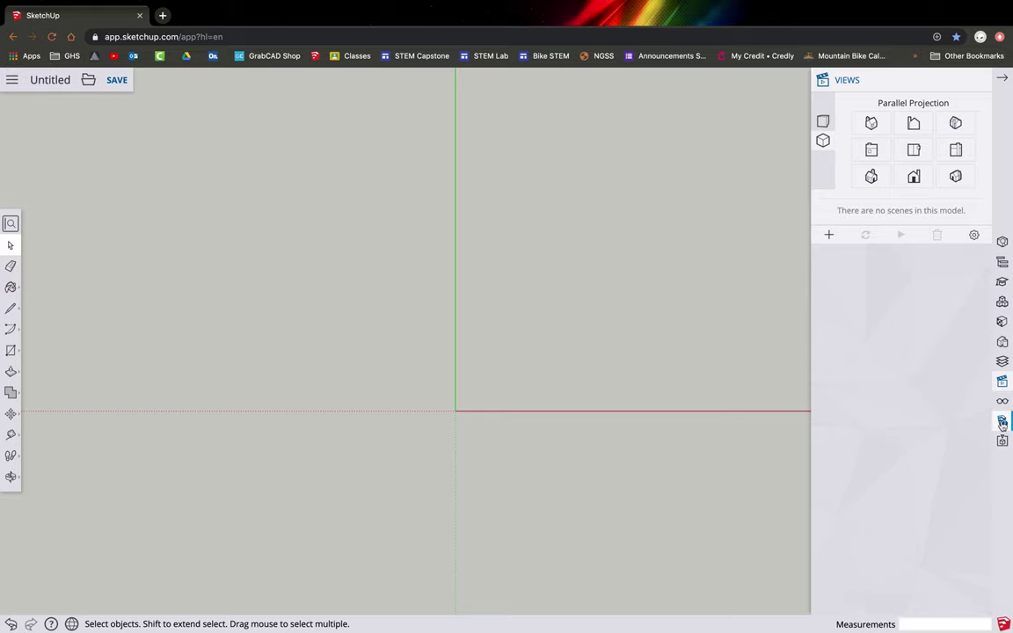
Step: Set the model's length units to centimetres with 0.00 precision and the angle snapping to 1°
left_click(1002, 423)
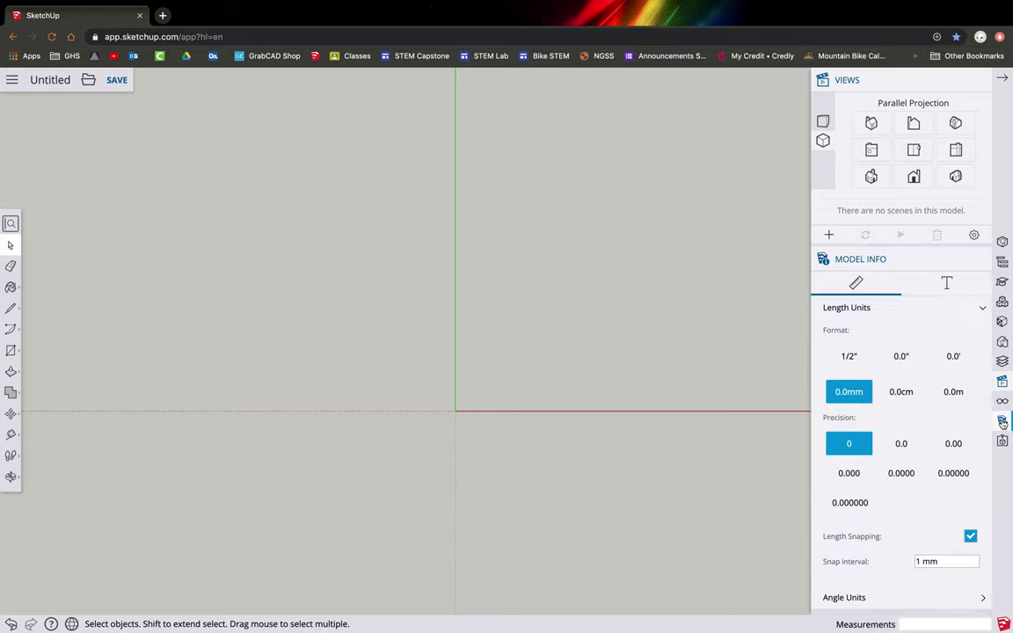
left_click(902, 394)
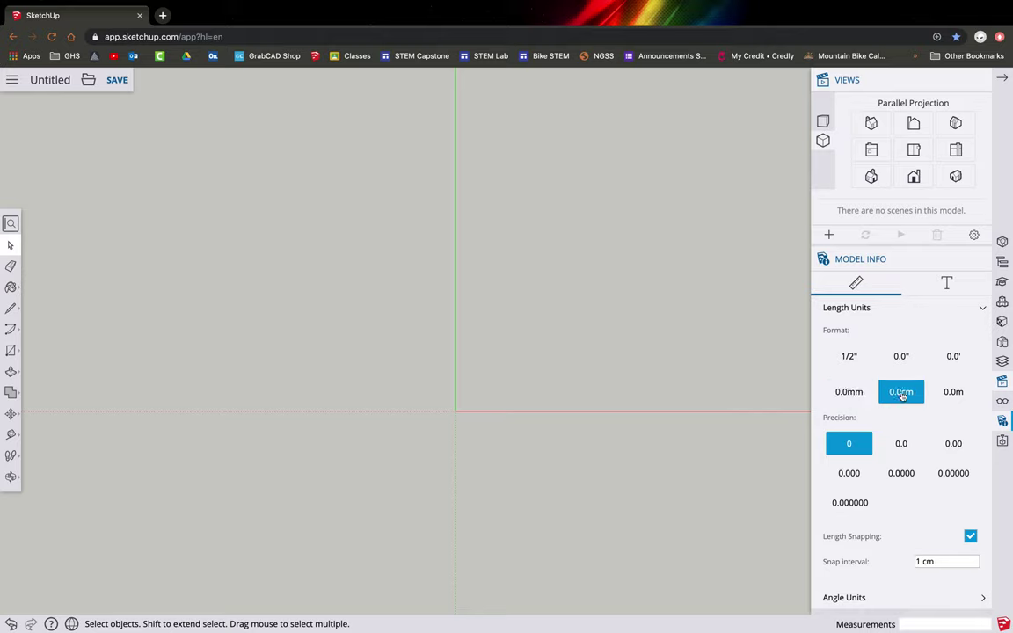
left_click(952, 445)
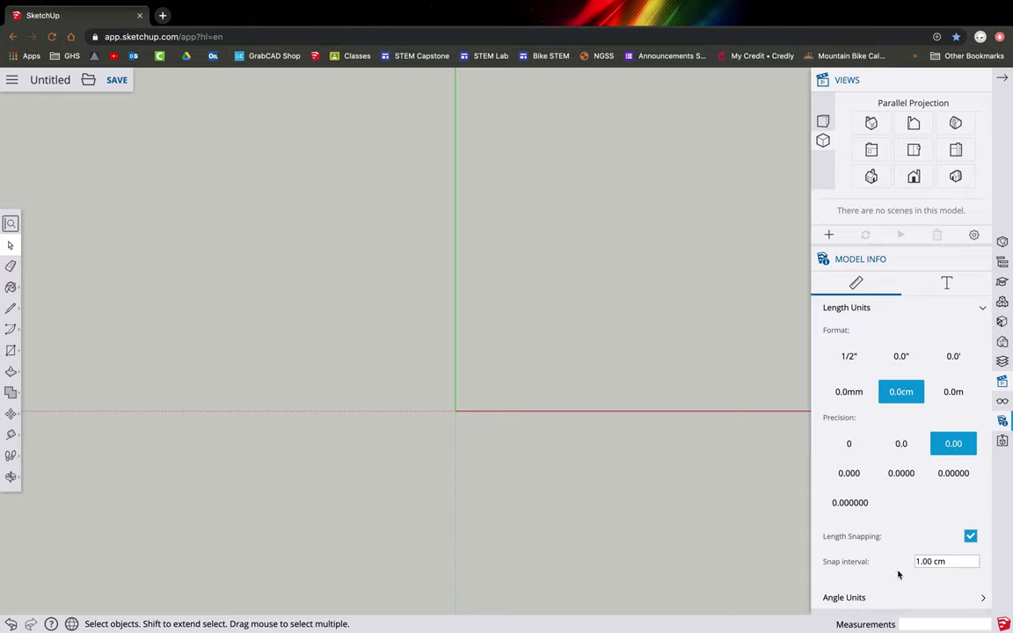
left_click(889, 596)
scroll(921, 578, "down", 3)
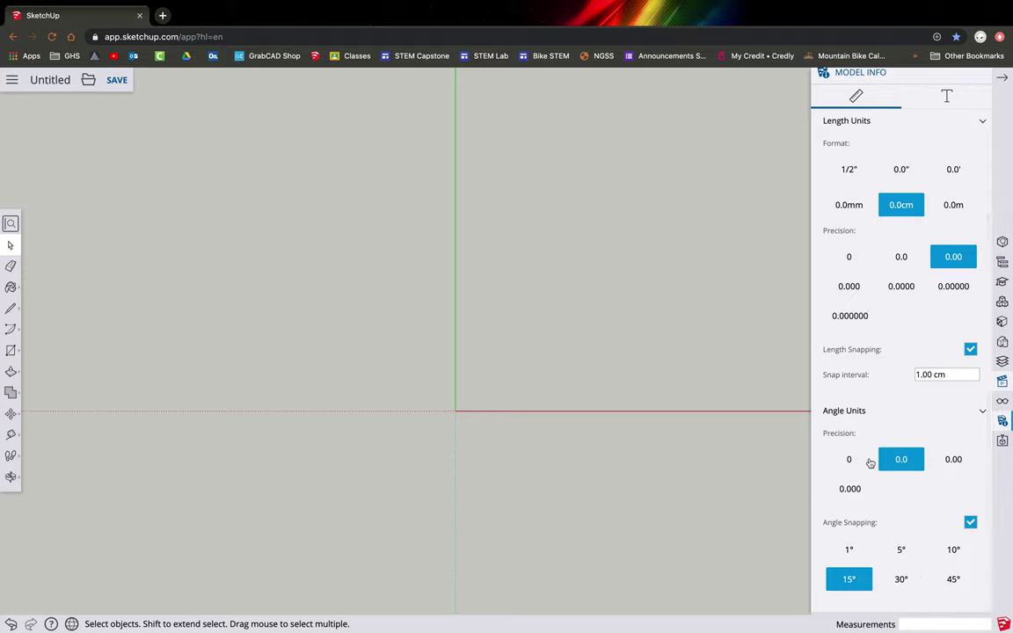
left_click(853, 552)
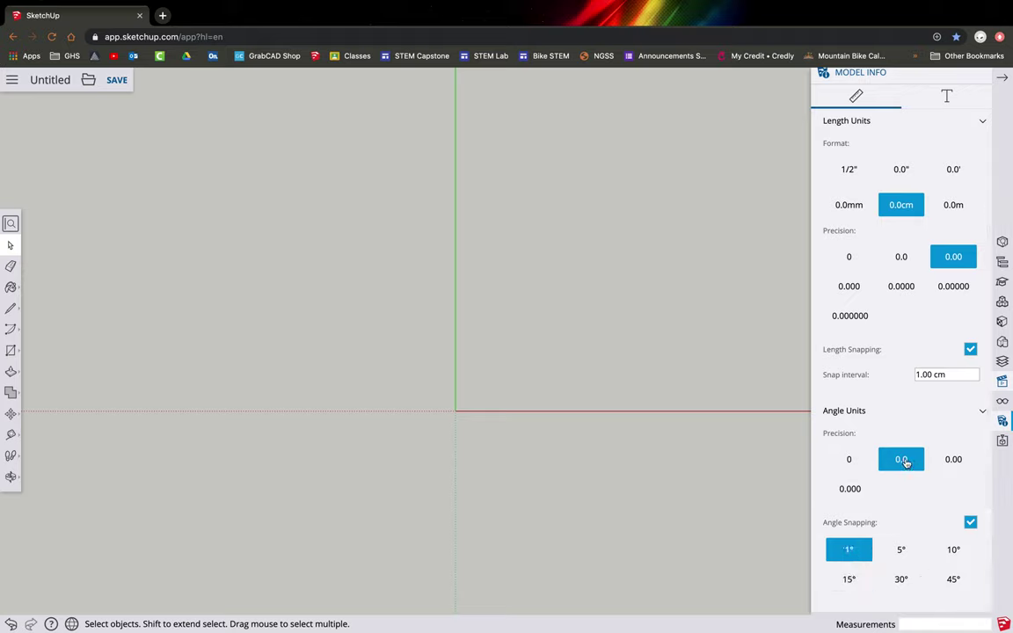
scroll(910, 529, "up", 3)
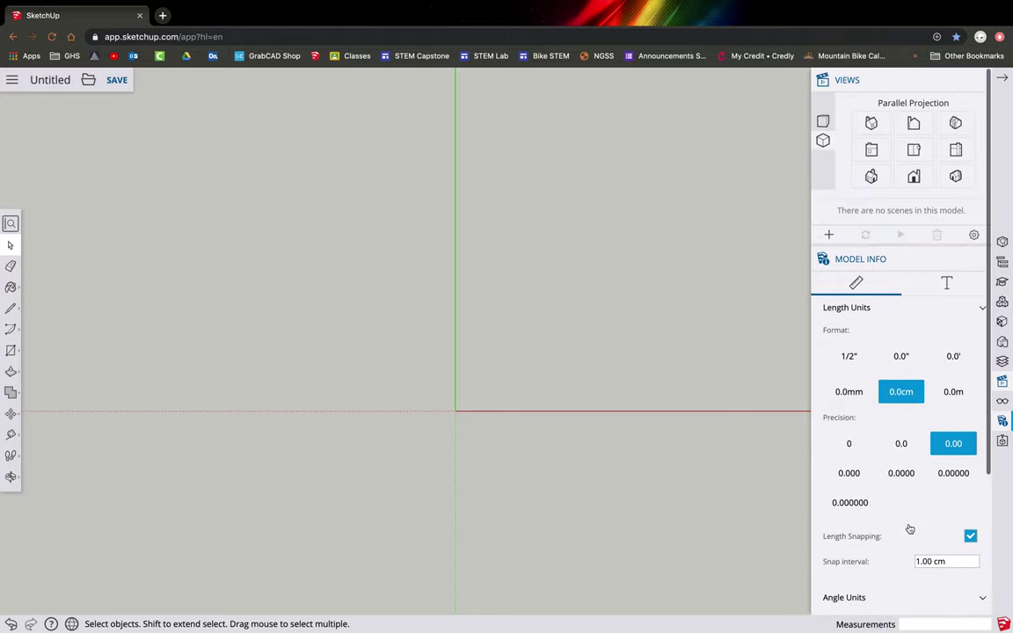
scroll(911, 528, "down", 1)
scroll(910, 527, "up", 1)
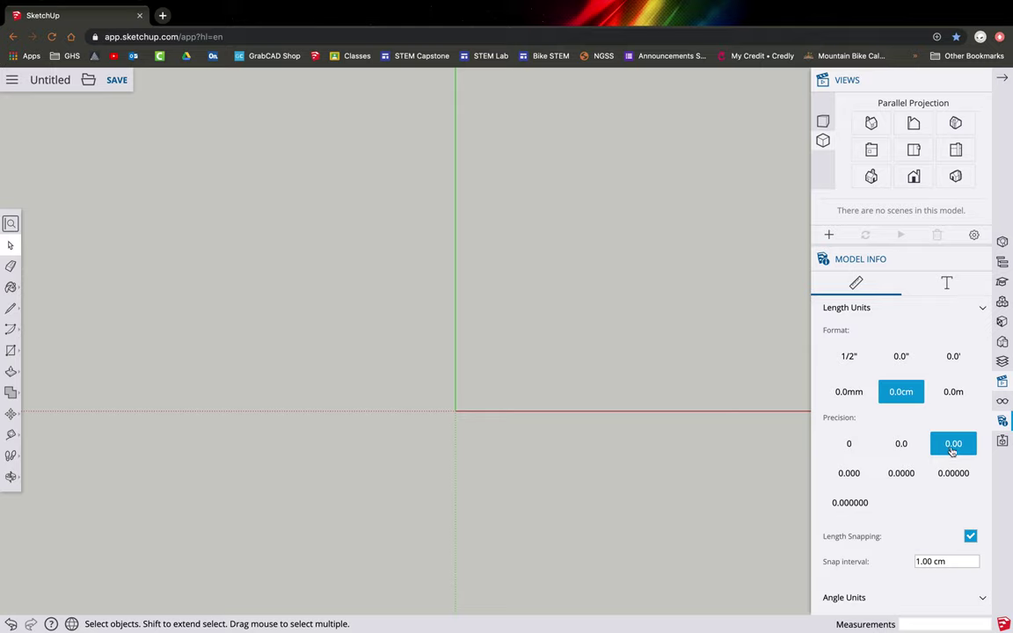
scroll(923, 495, "down", 4)
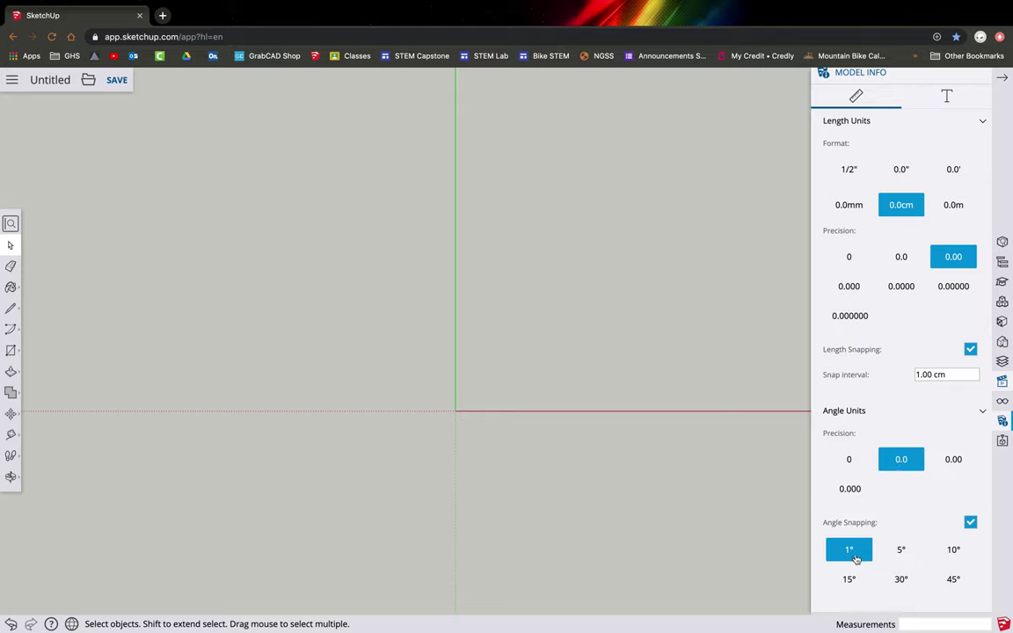
scroll(897, 143, "up", 4)
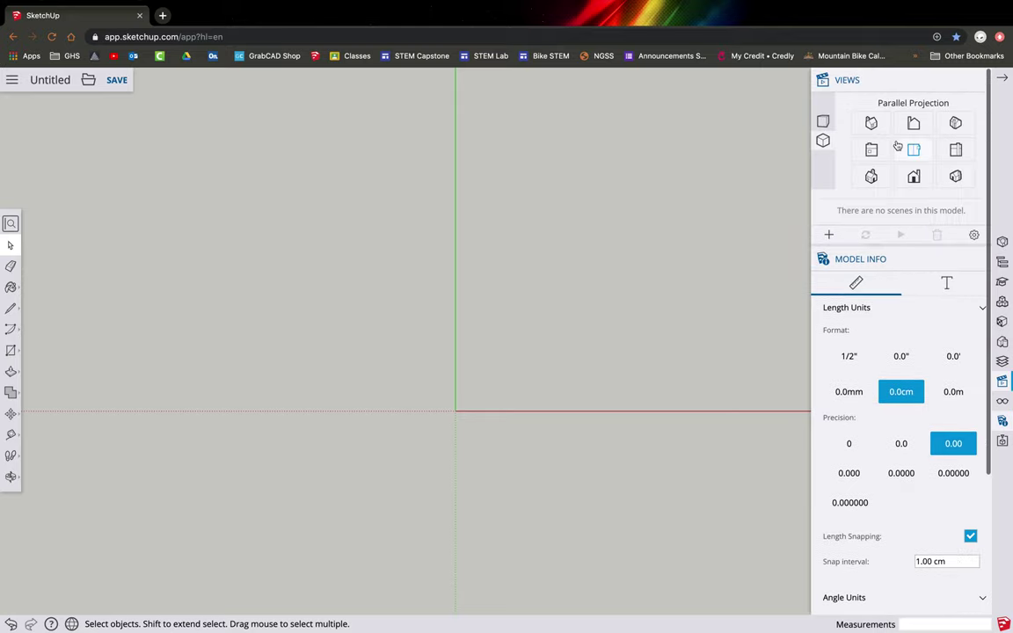
left_click(980, 259)
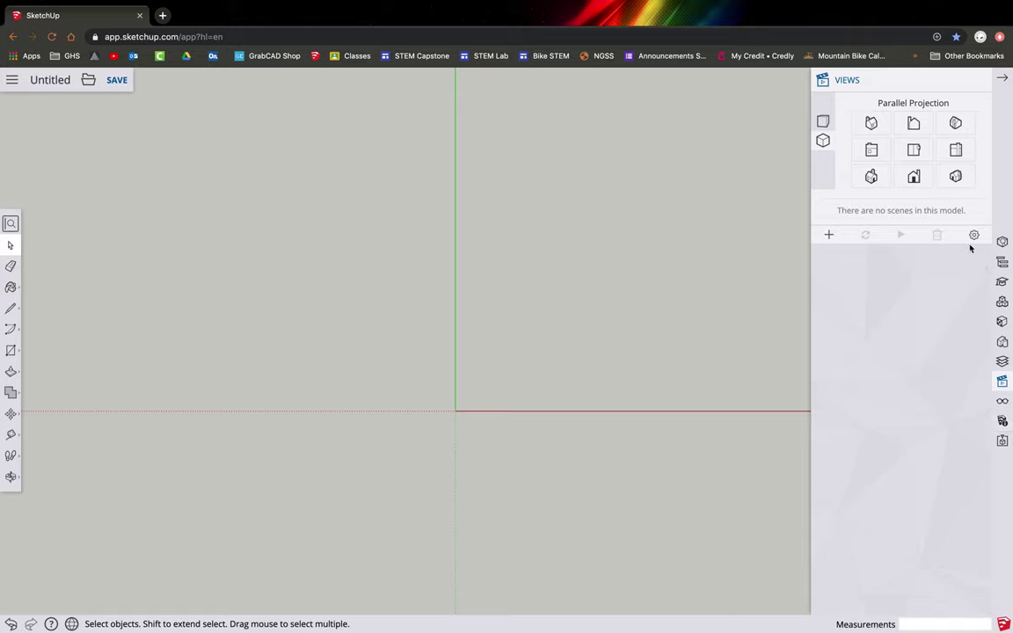
left_click(981, 80)
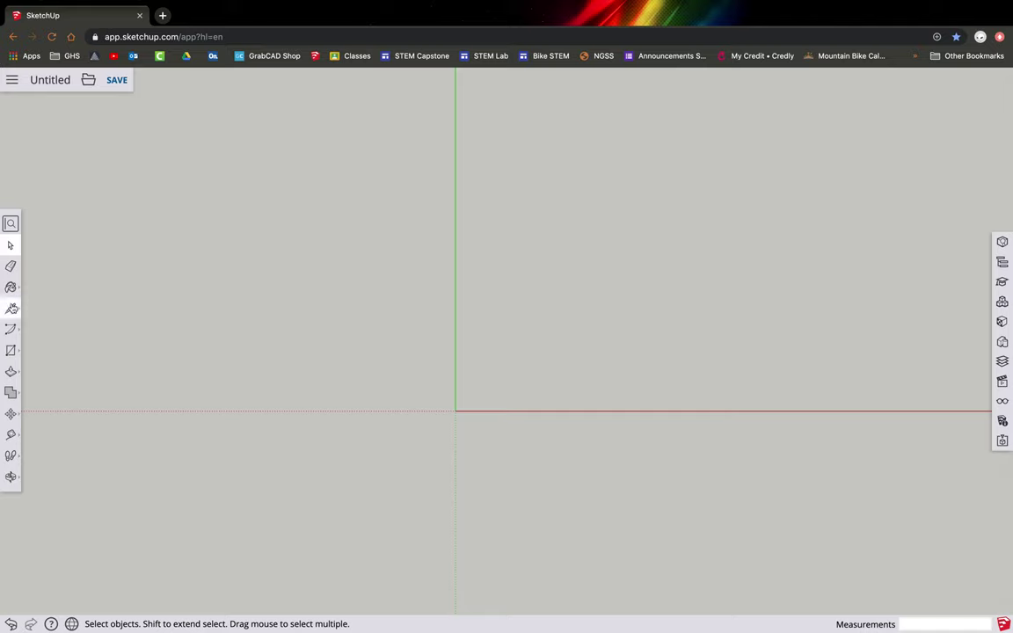
Step: Draw a 44 cm line from the origin along the positive red axis
left_click(12, 308)
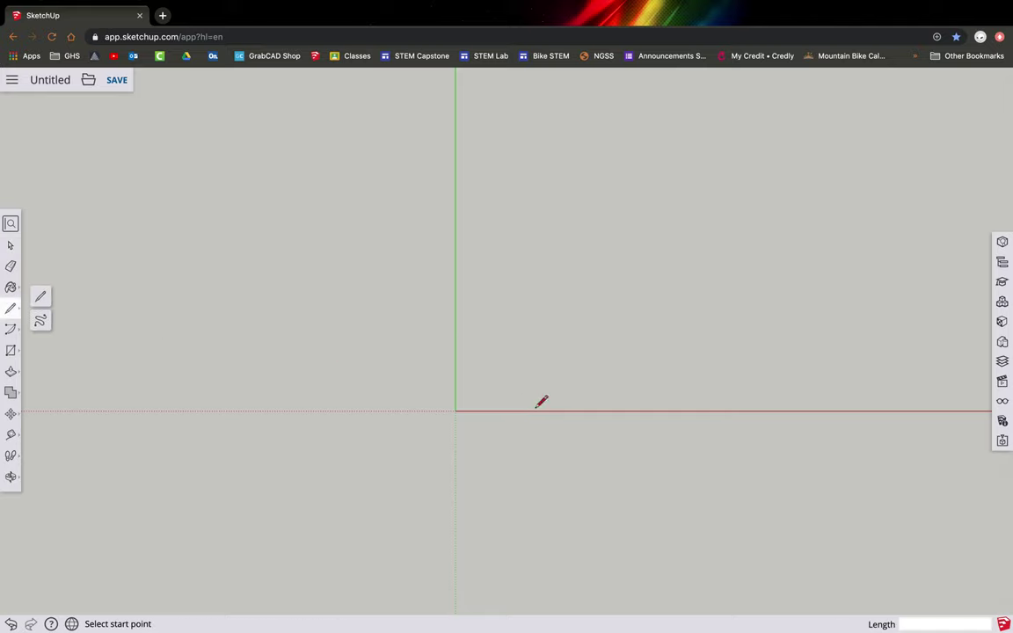
left_click(455, 410)
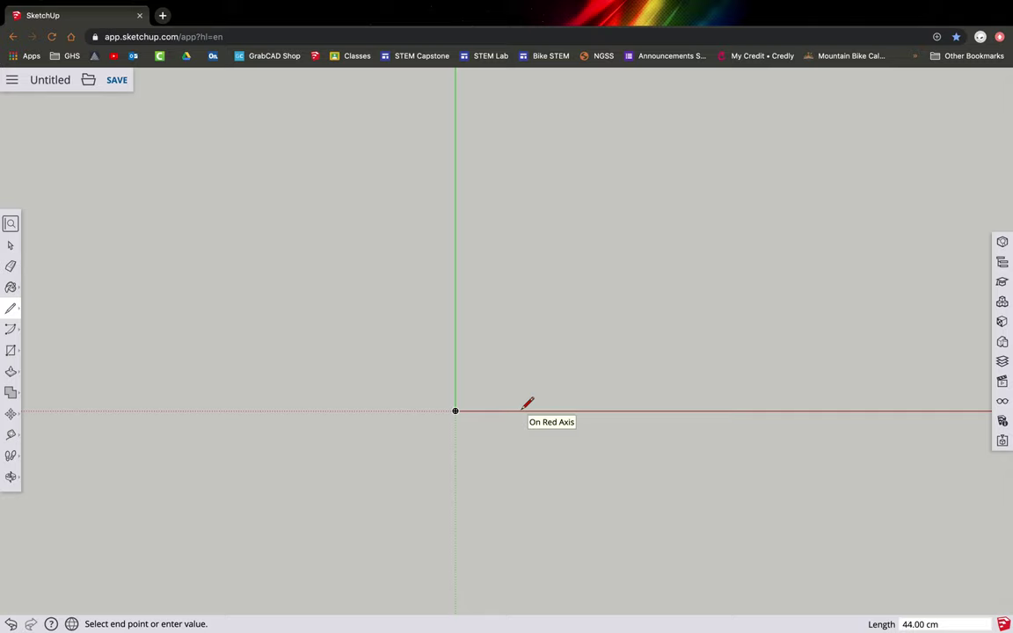
key("BackSpace")
type("44")
key("Return")
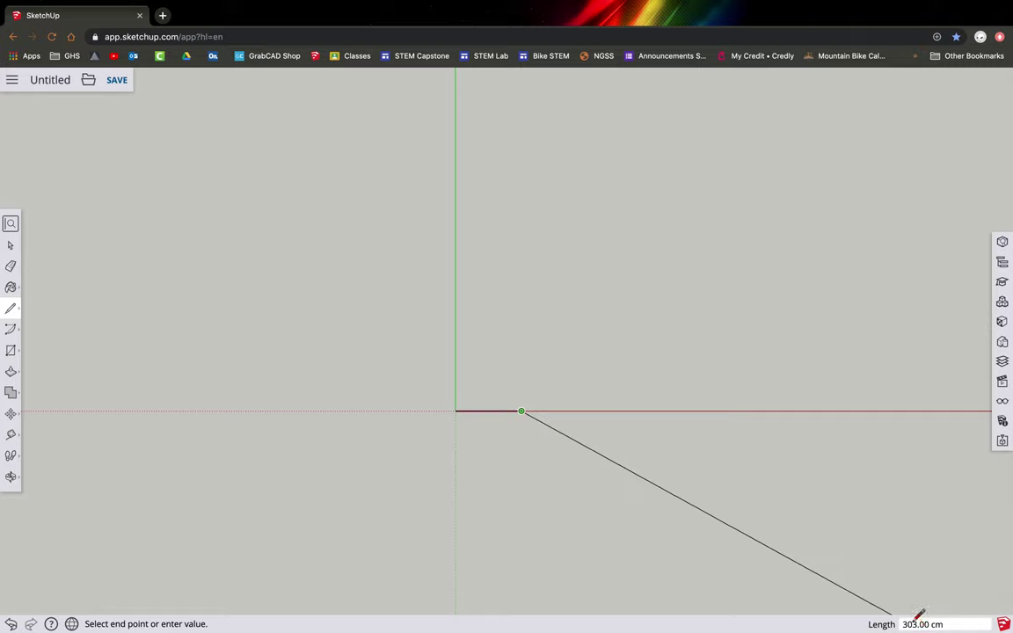
left_click(522, 410)
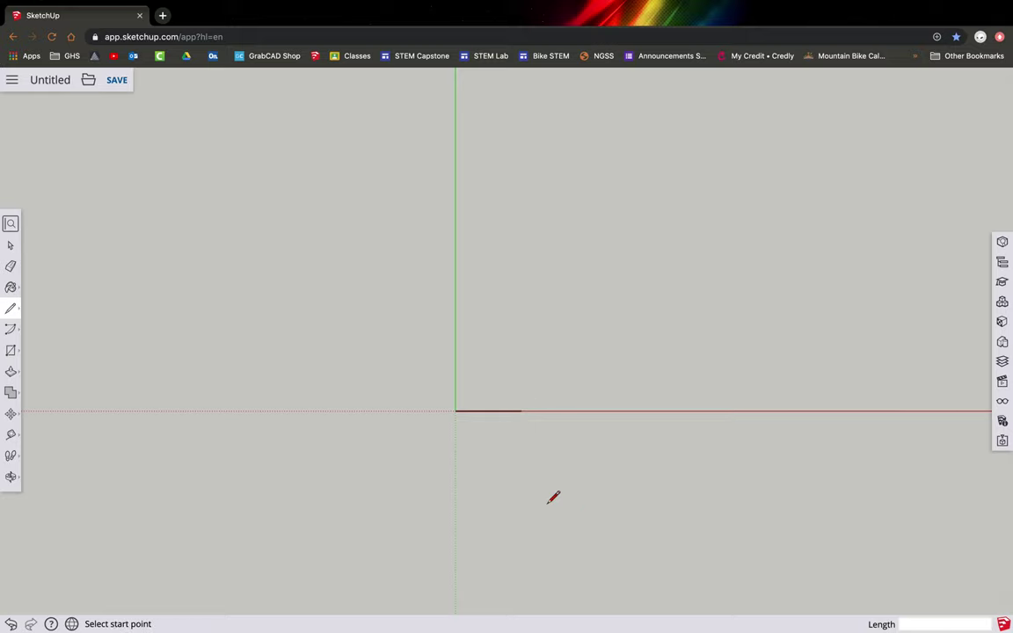
Step: Place a Tape Measure guide point on the line, 19.8 cm from the origin
left_click(11, 479)
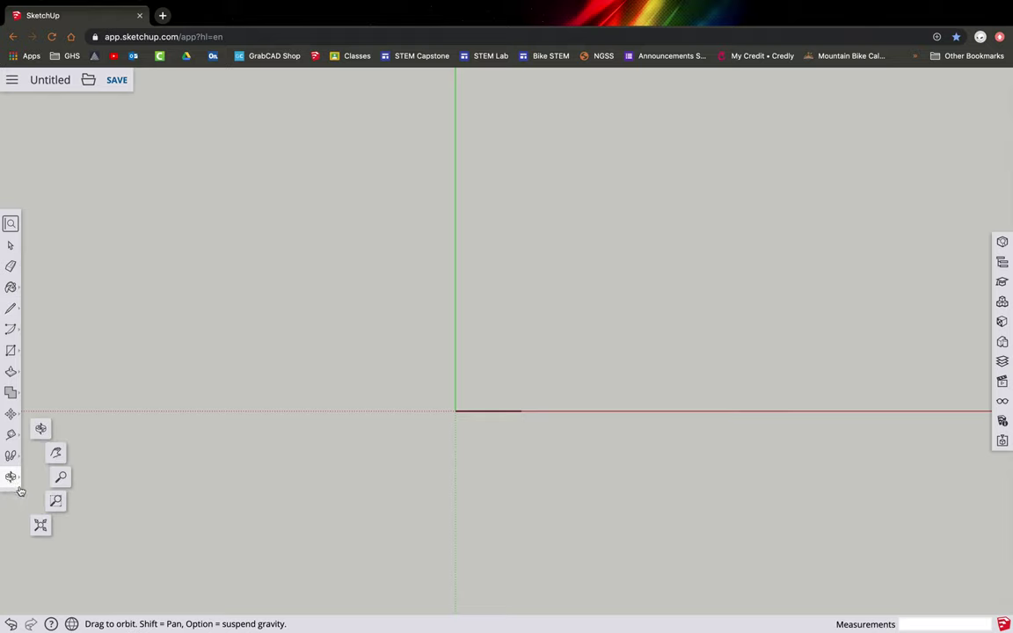
left_click(40, 526)
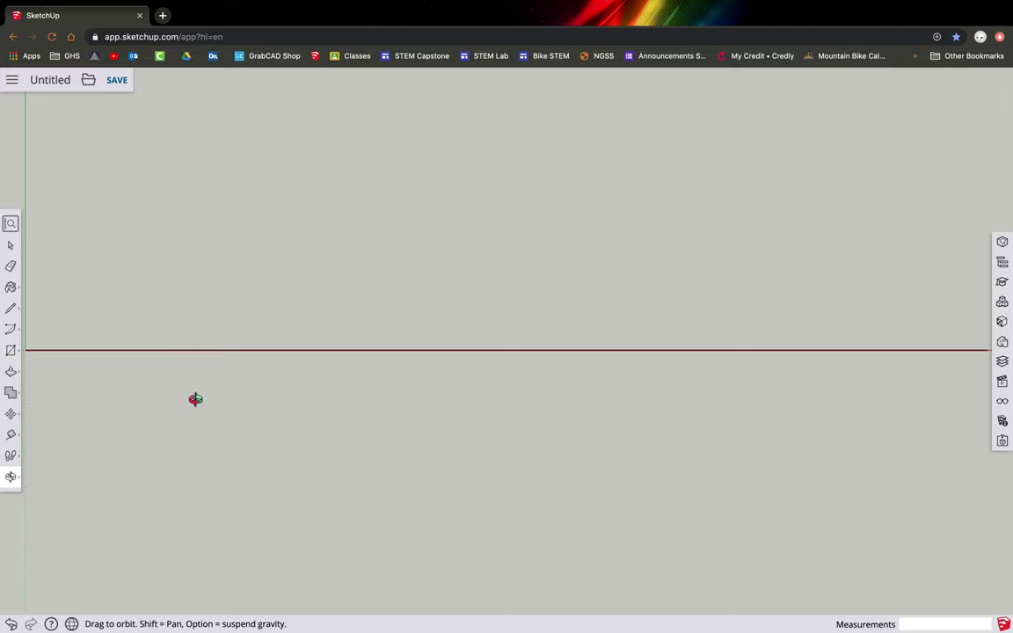
left_click(11, 435)
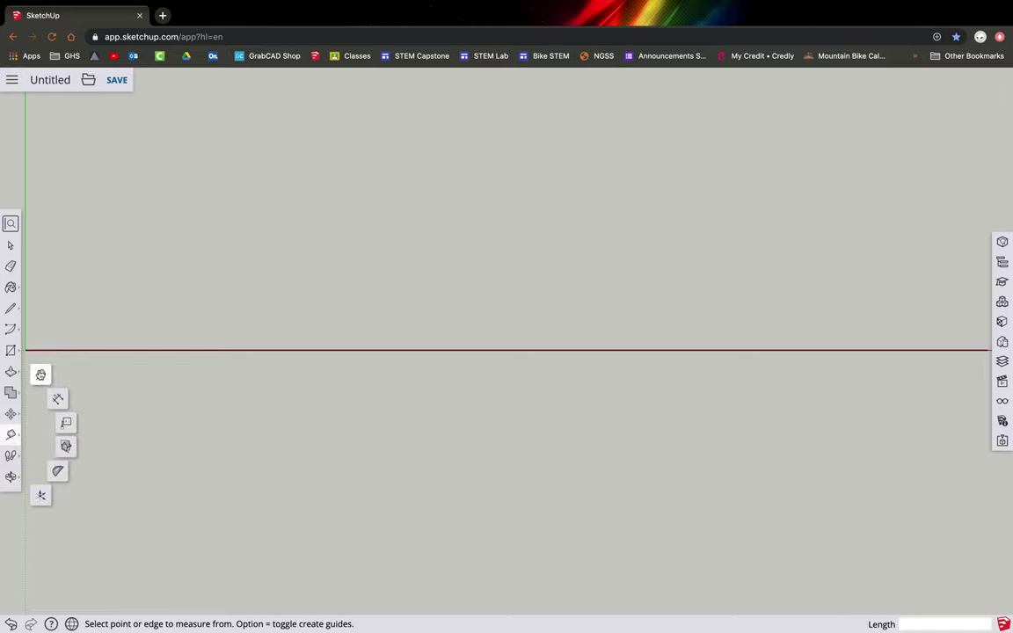
left_click(26, 349)
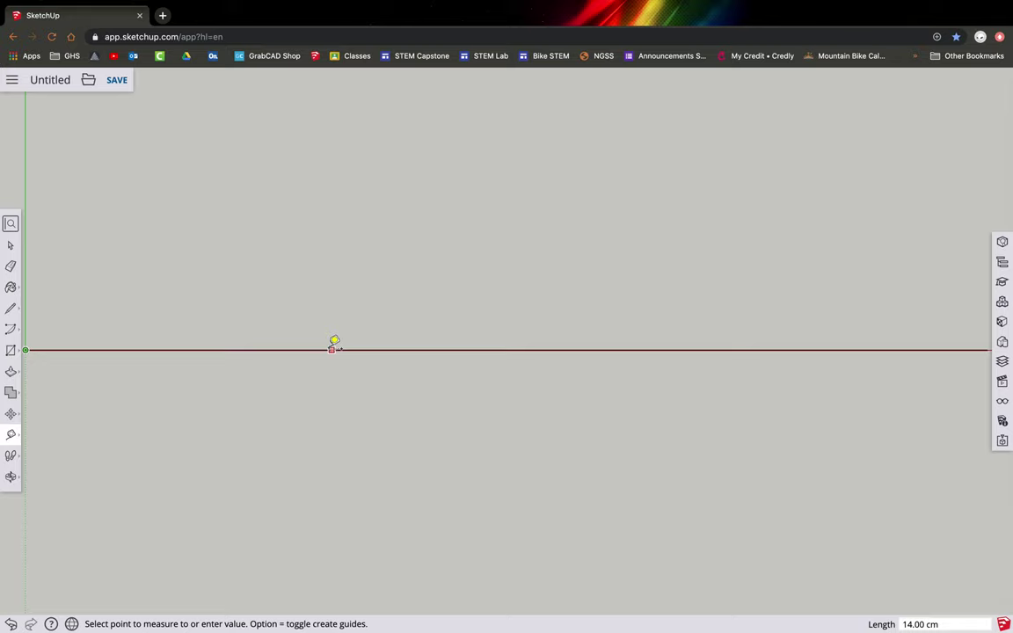
type("19")
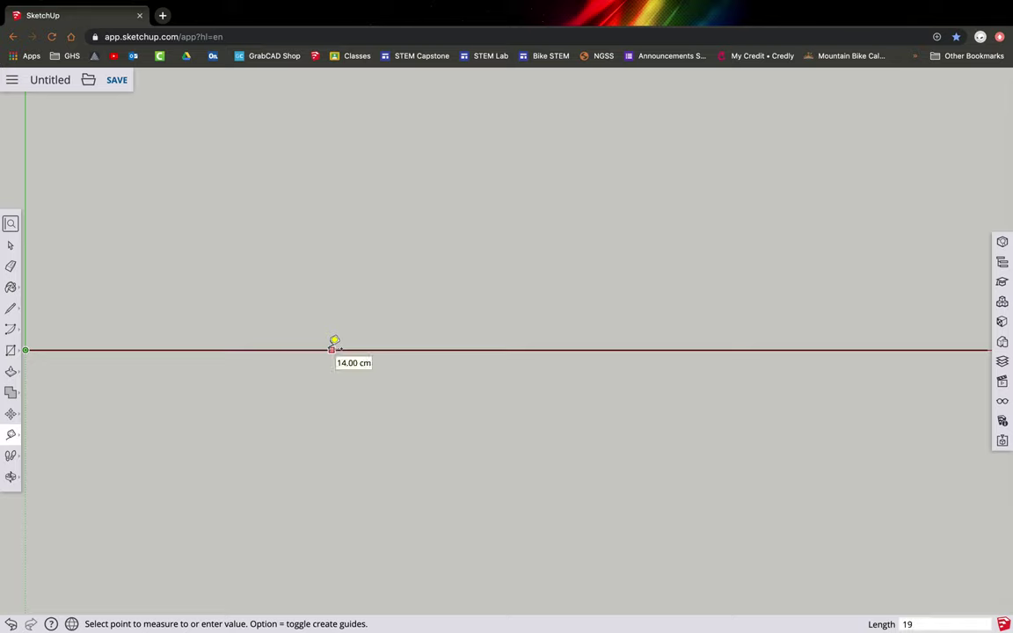
type(".8")
key("Return")
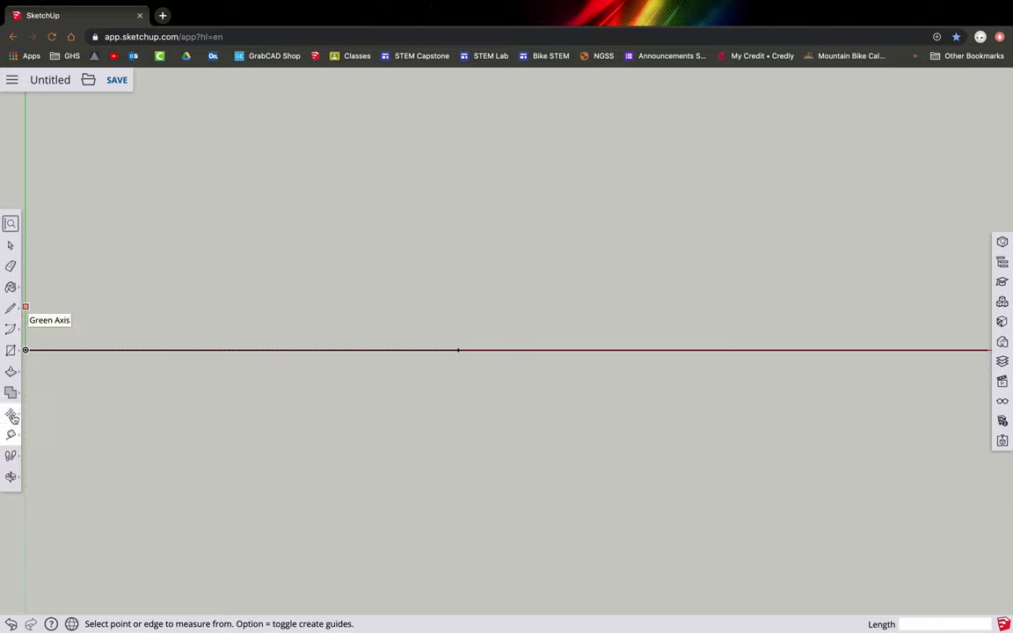
Step: Create a Protractor guide line at 107° to the red axis through the guide point on the line
mouse_move(11, 435)
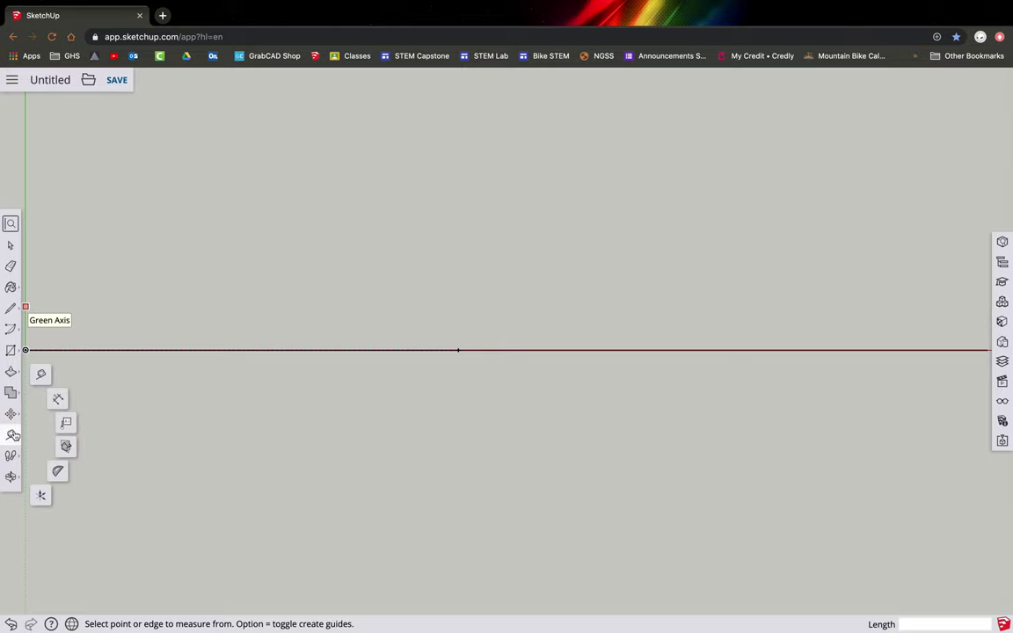
left_click(57, 475)
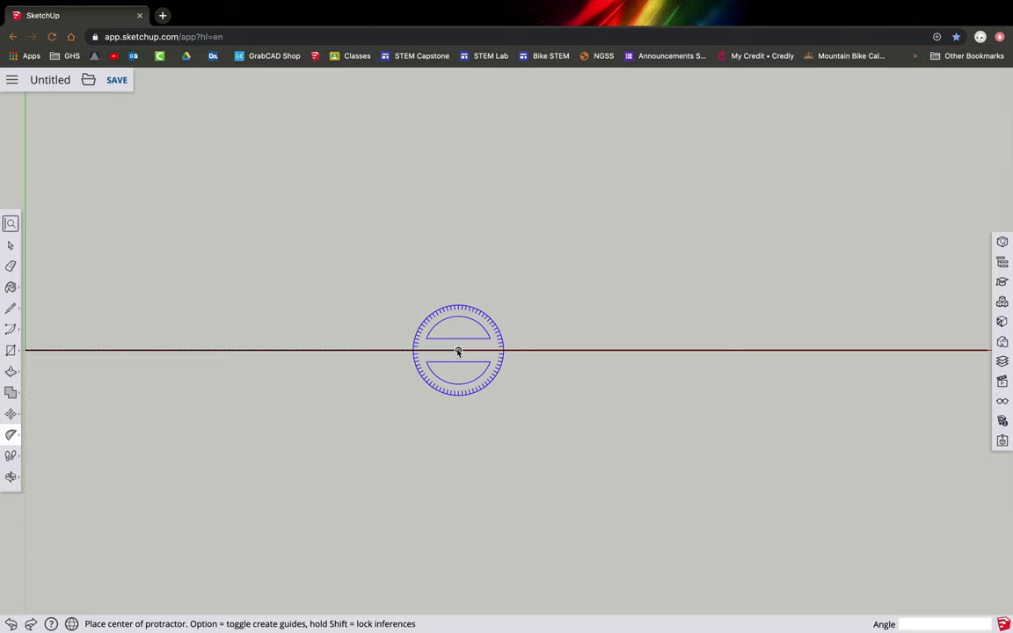
left_click(459, 351)
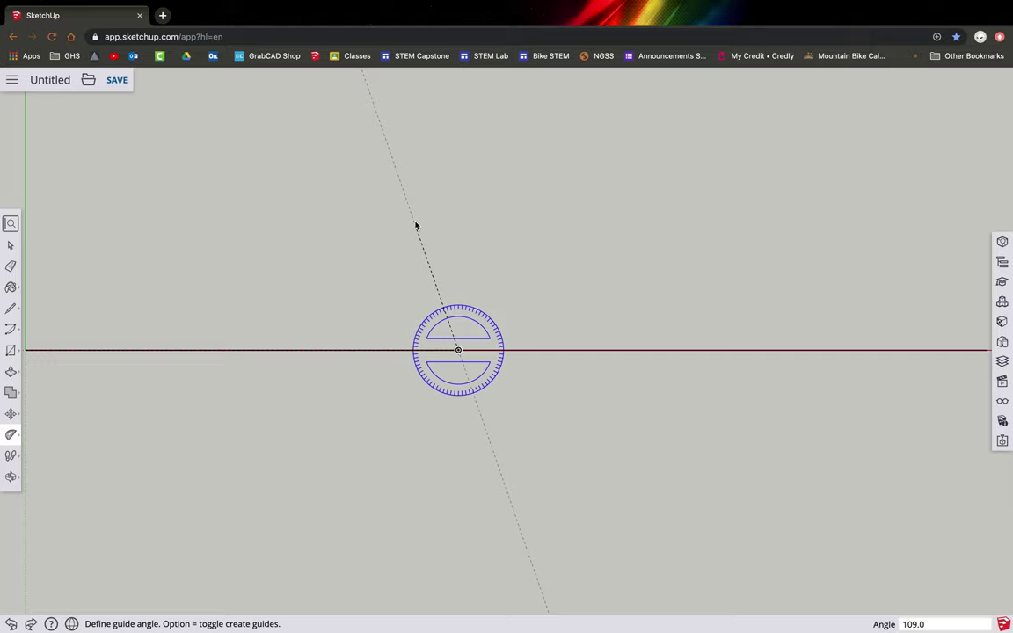
type("107")
key("Return")
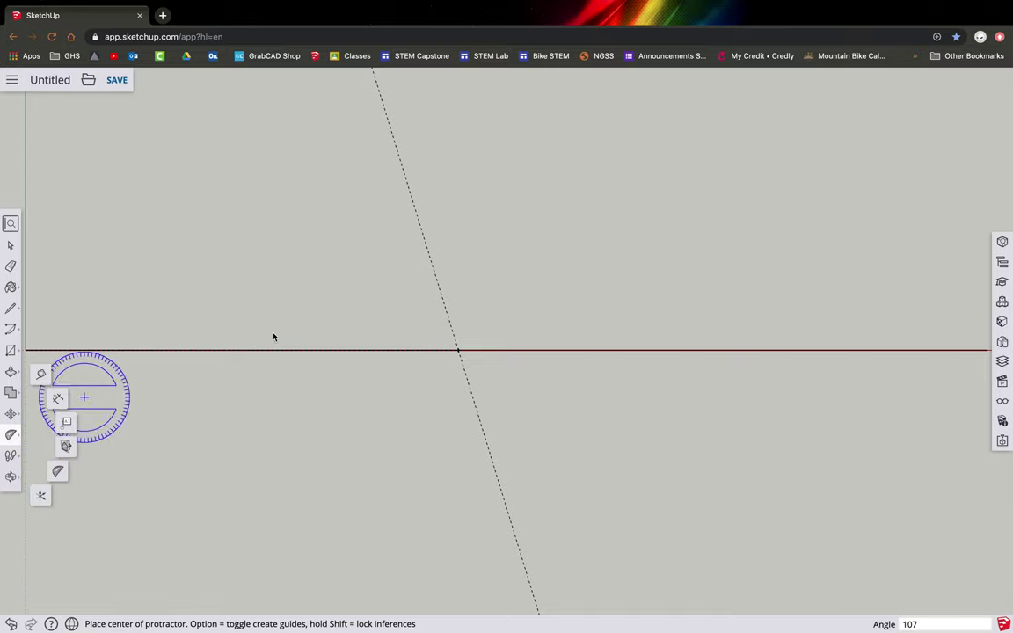
Step: Measure the angle between the slanted guide and the part of the line leading to the origin
left_click(458, 350)
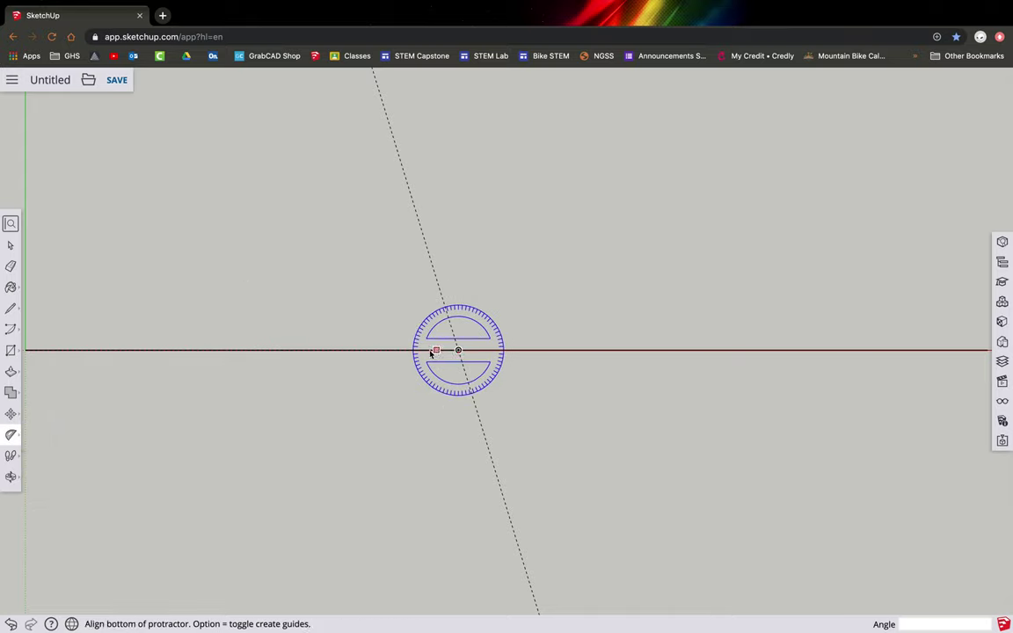
left_click(432, 352)
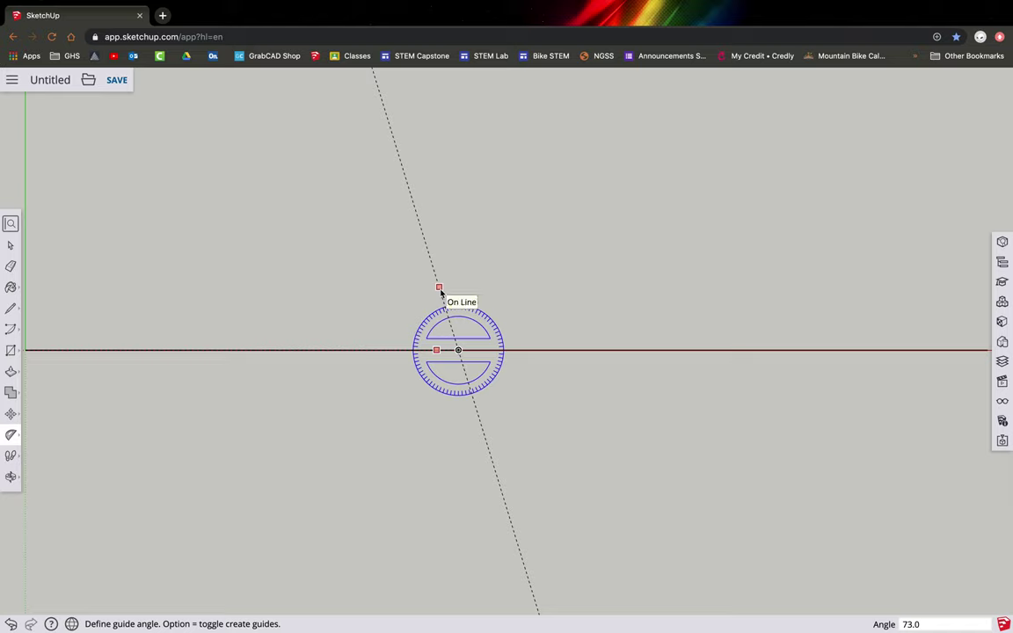
left_click(440, 290)
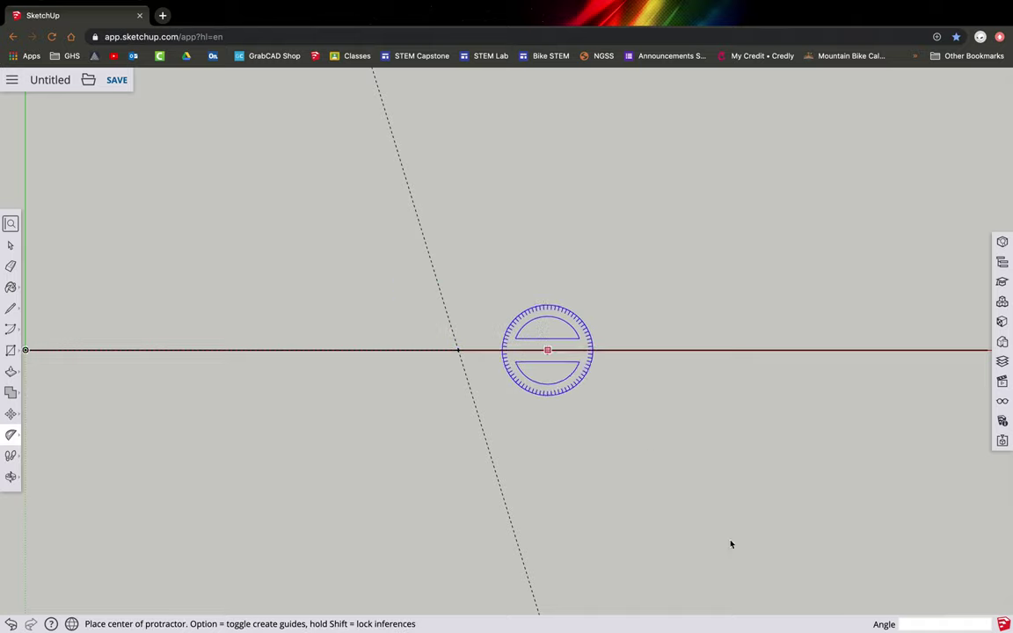
scroll(730, 541, "up", 5)
scroll(730, 541, "down", 5)
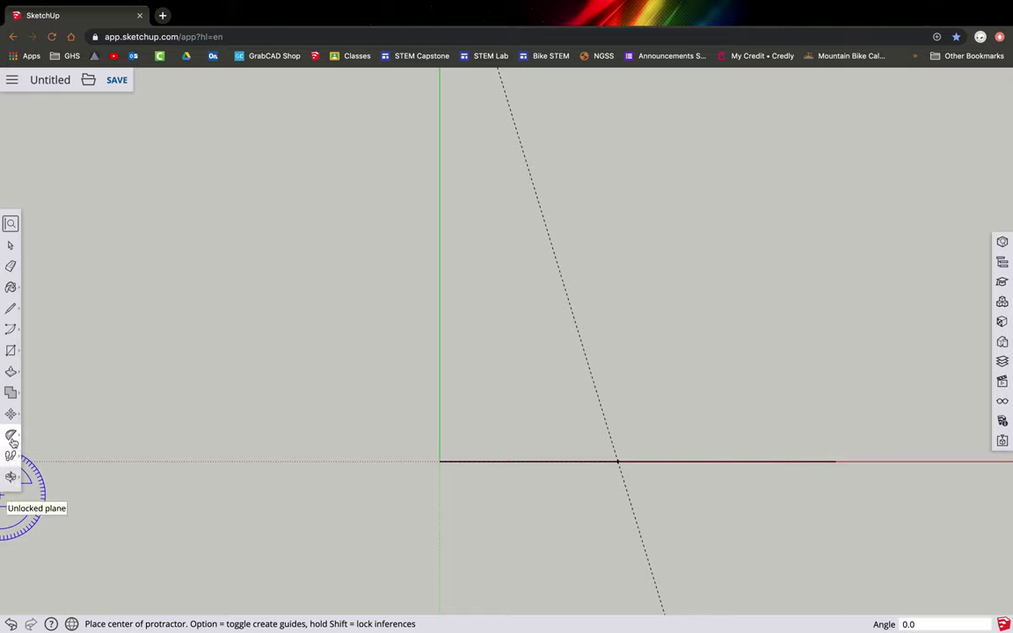
Step: Create a Protractor guide line at 111° to the red axis through the far end of the baseline
left_click(836, 462)
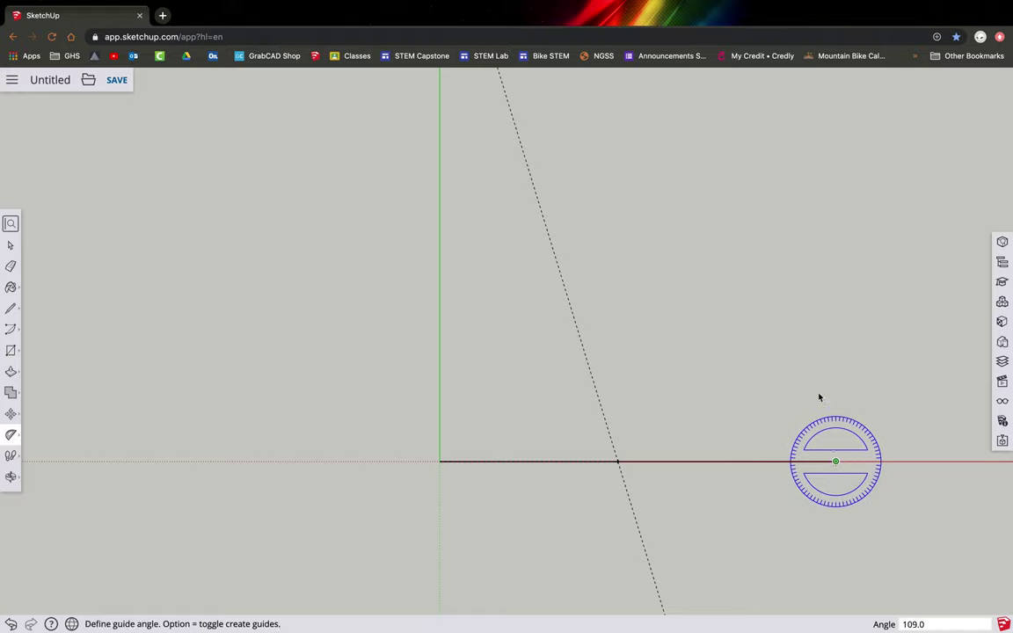
left_click(836, 460)
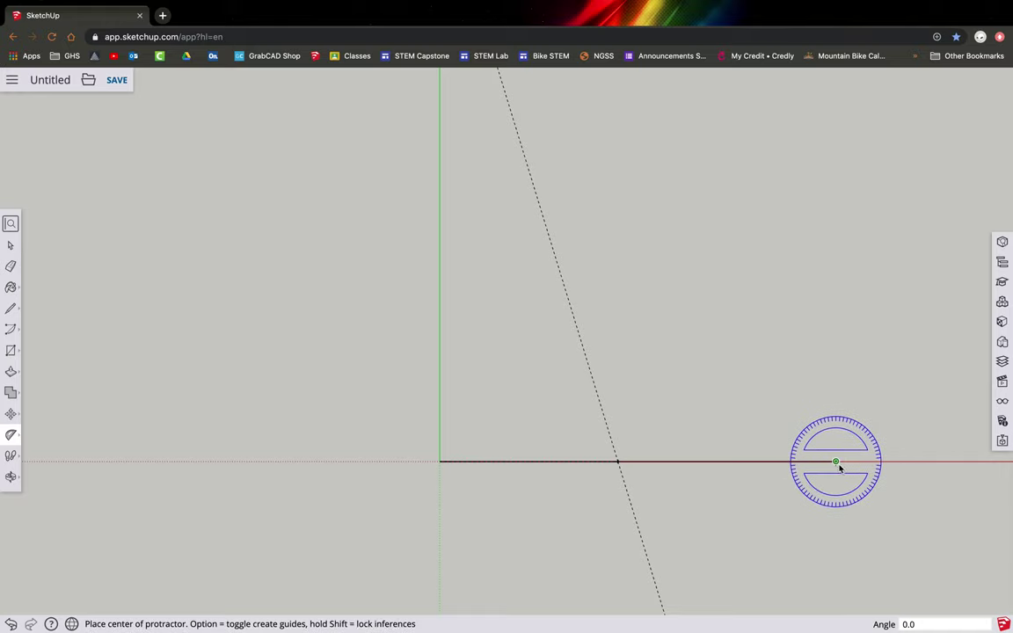
left_click(836, 463)
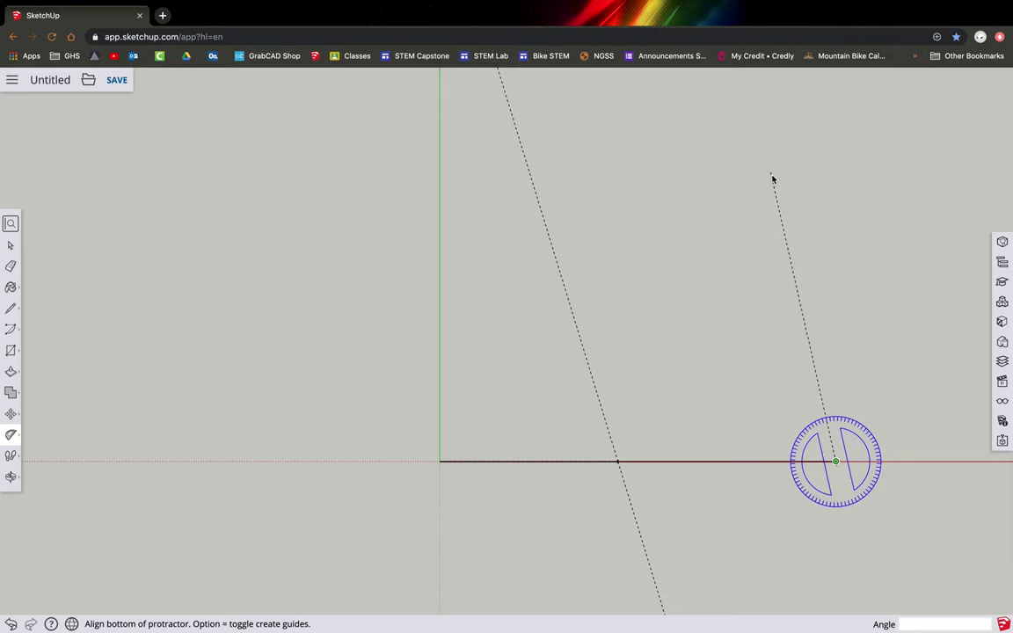
left_click(838, 462)
type("111")
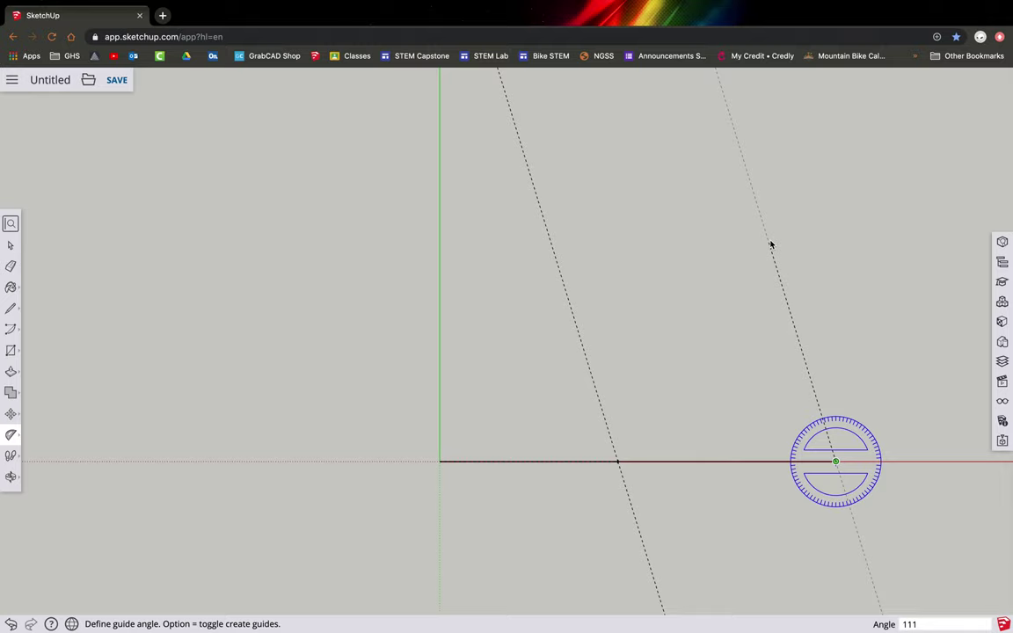
key("Return")
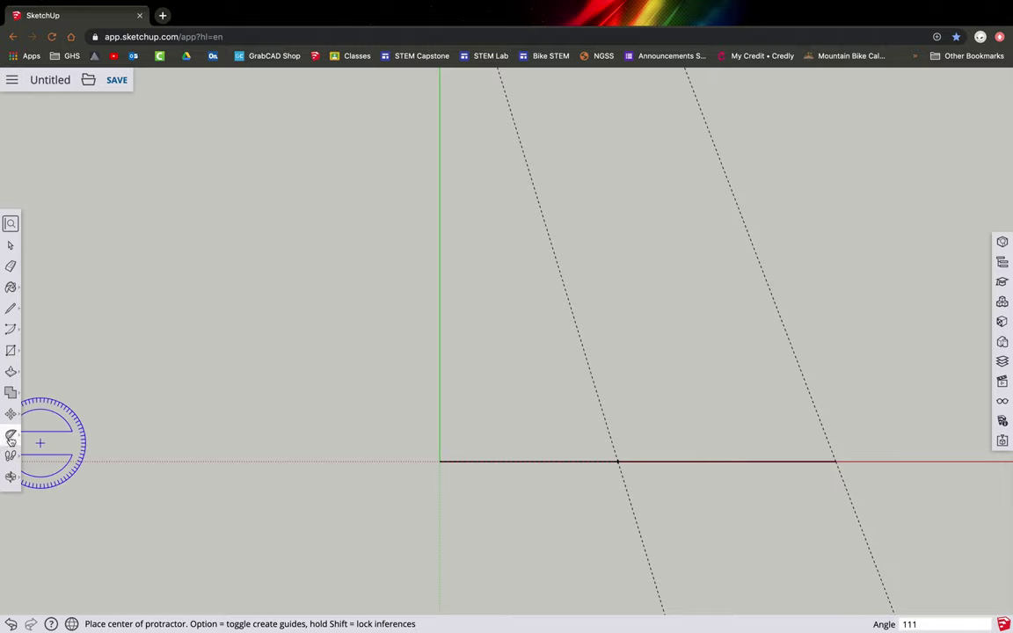
Step: Measure the angle between the new slanted guide and the baseline at the baseline's far end
left_click(835, 461)
left_click(817, 462)
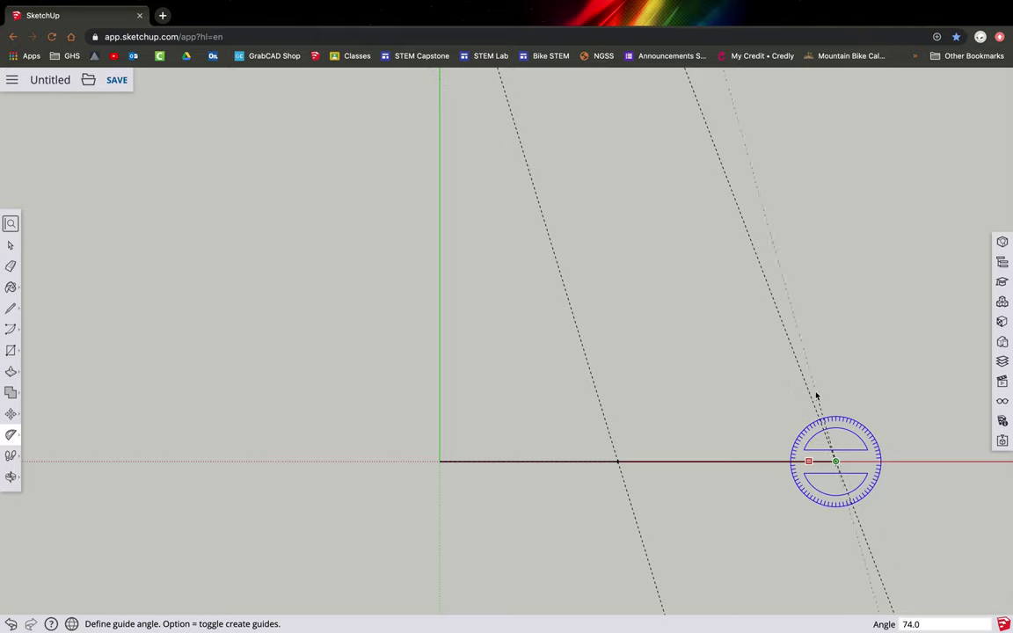
left_click(817, 396)
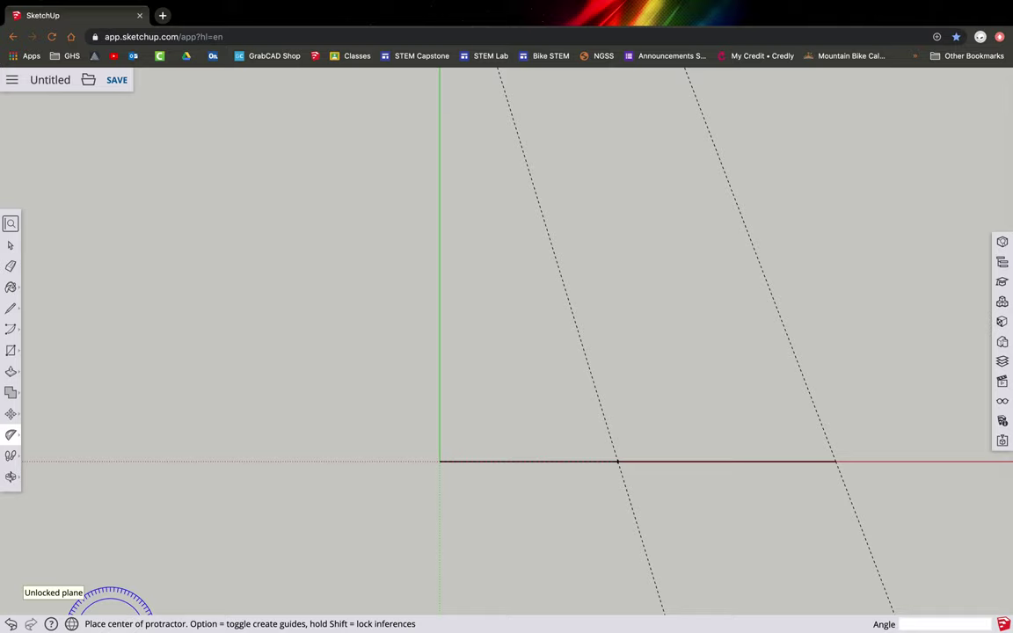
Step: Dimension the full baseline and the stretch from the guide point to the origin, placing both dimensions below the line
left_click(11, 434)
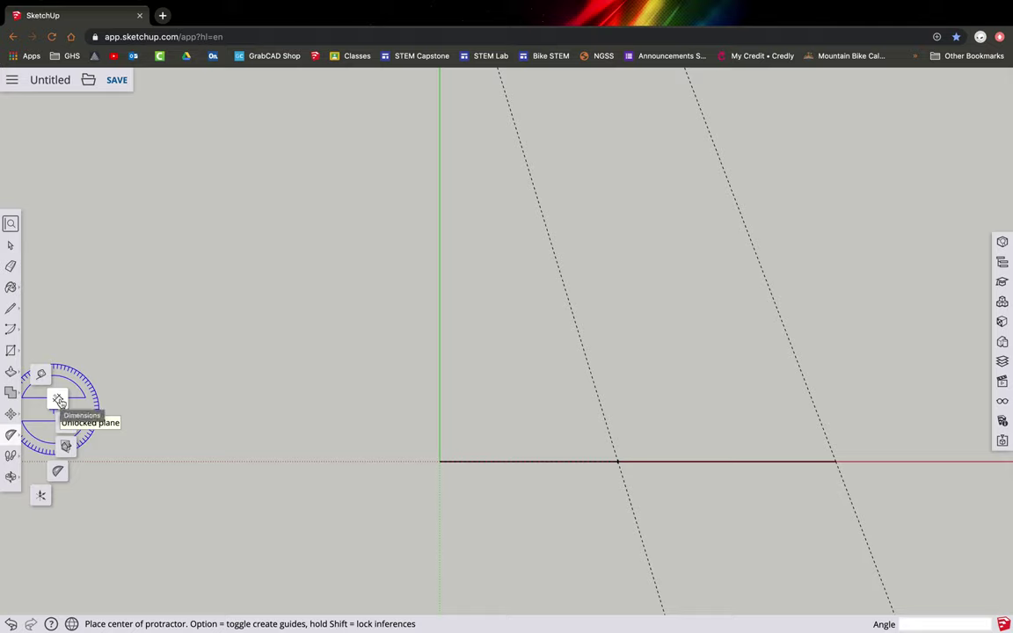
left_click(59, 401)
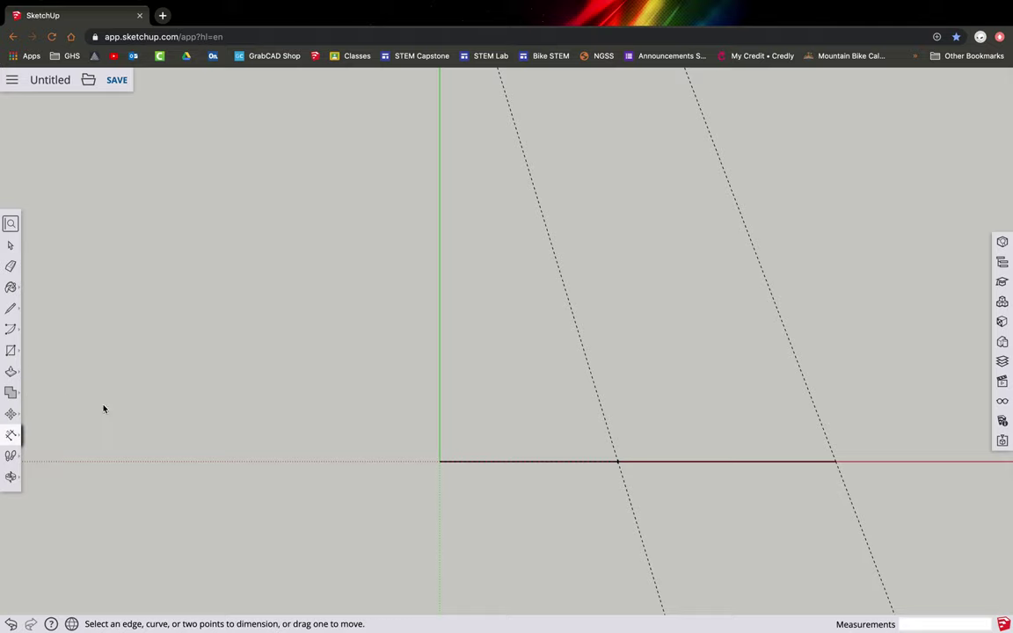
left_click(440, 462)
left_click(836, 462)
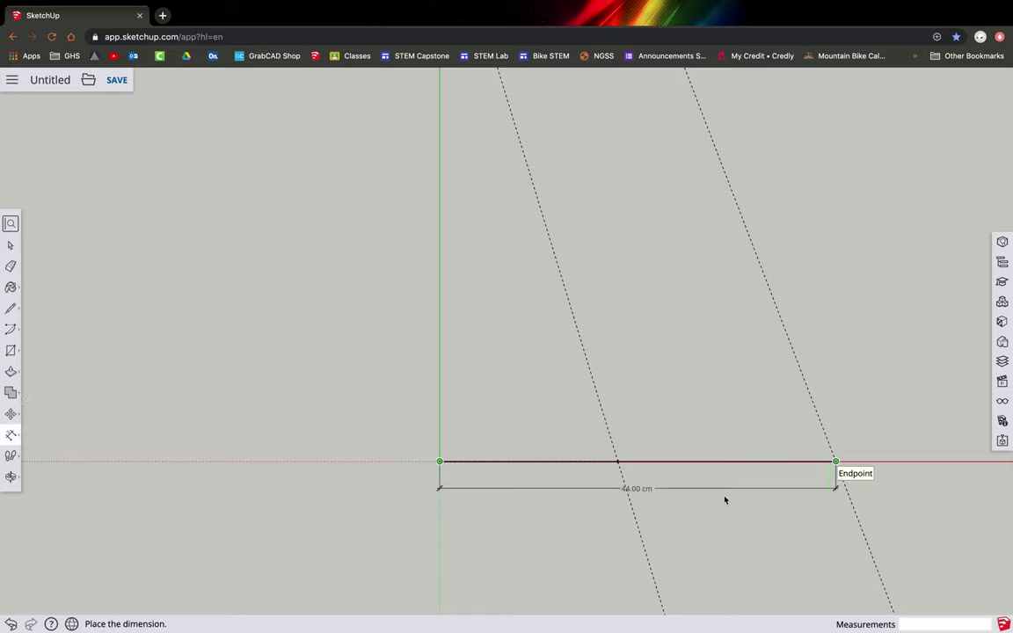
left_click(673, 523)
left_click(617, 462)
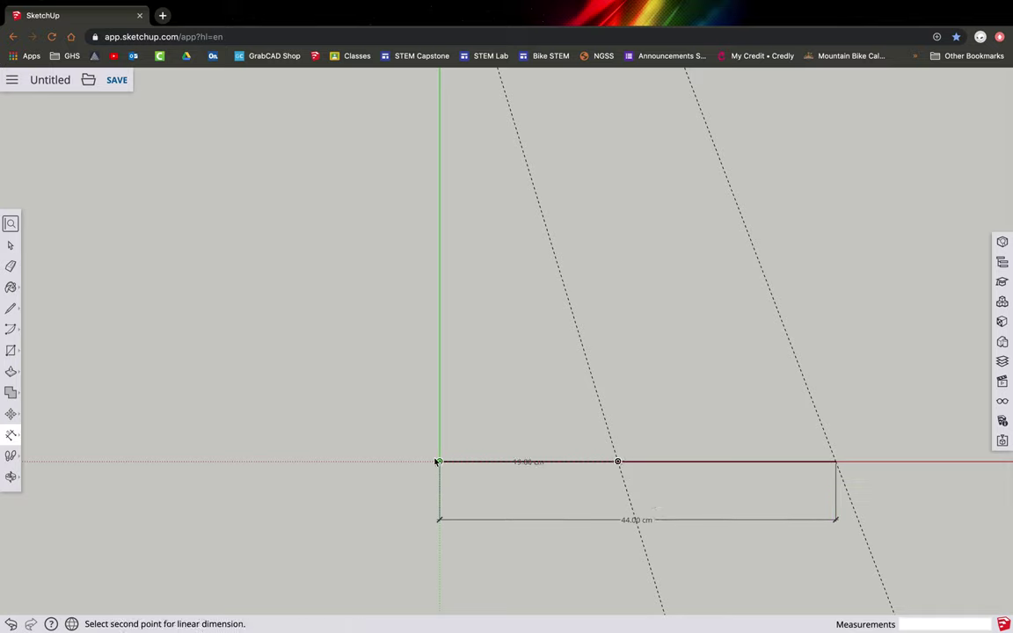
left_click(439, 462)
left_click(515, 492)
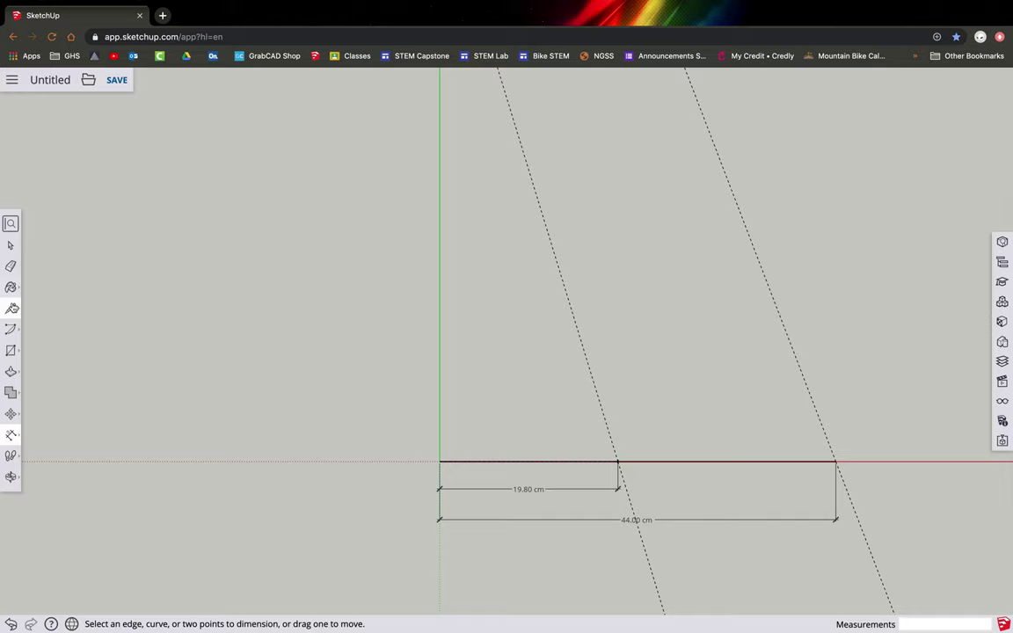
Step: Draw a 12 cm line from the guide point on the baseline upward along the 107° guide
left_click(11, 310)
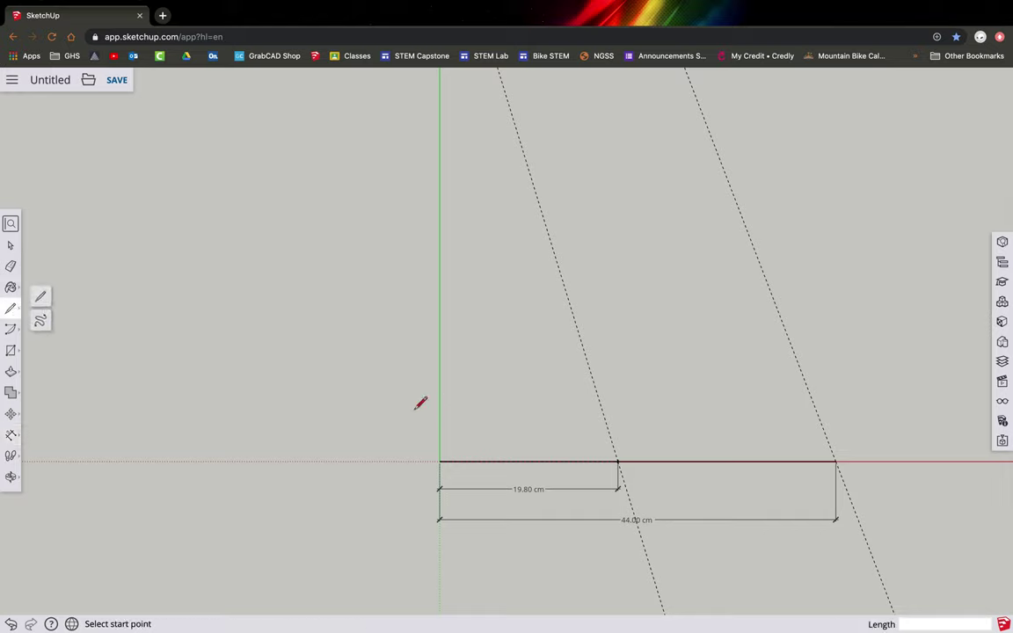
left_click(618, 460)
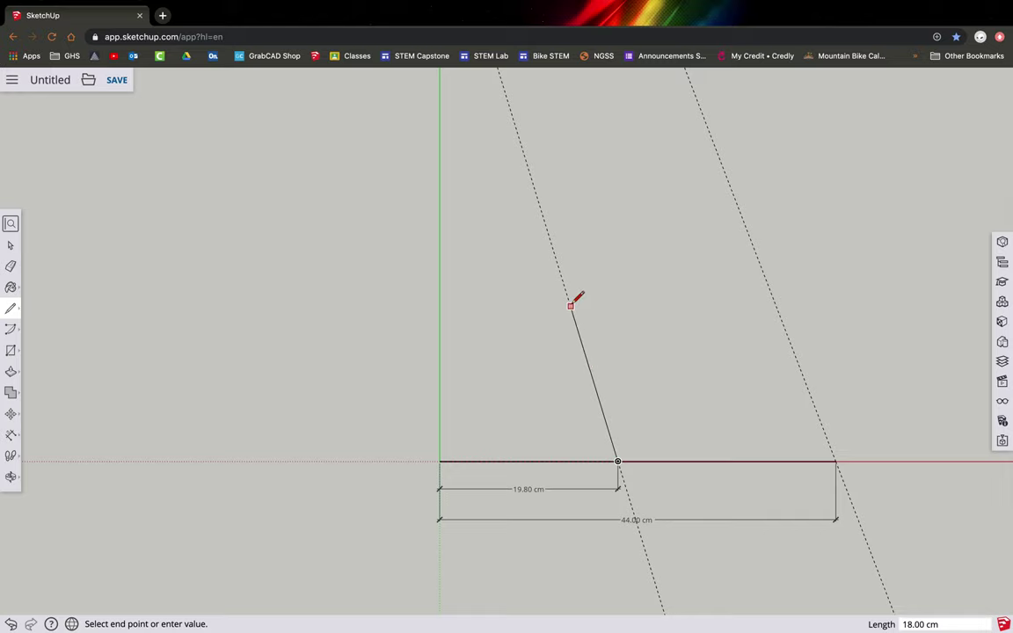
left_click(589, 365)
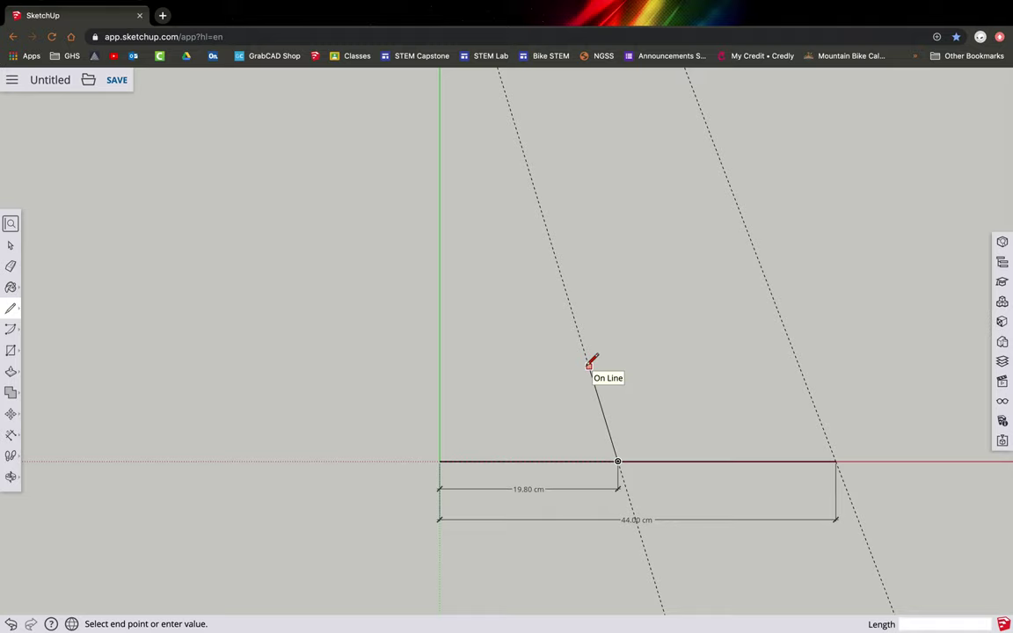
type("12")
key("Return")
key("Escape")
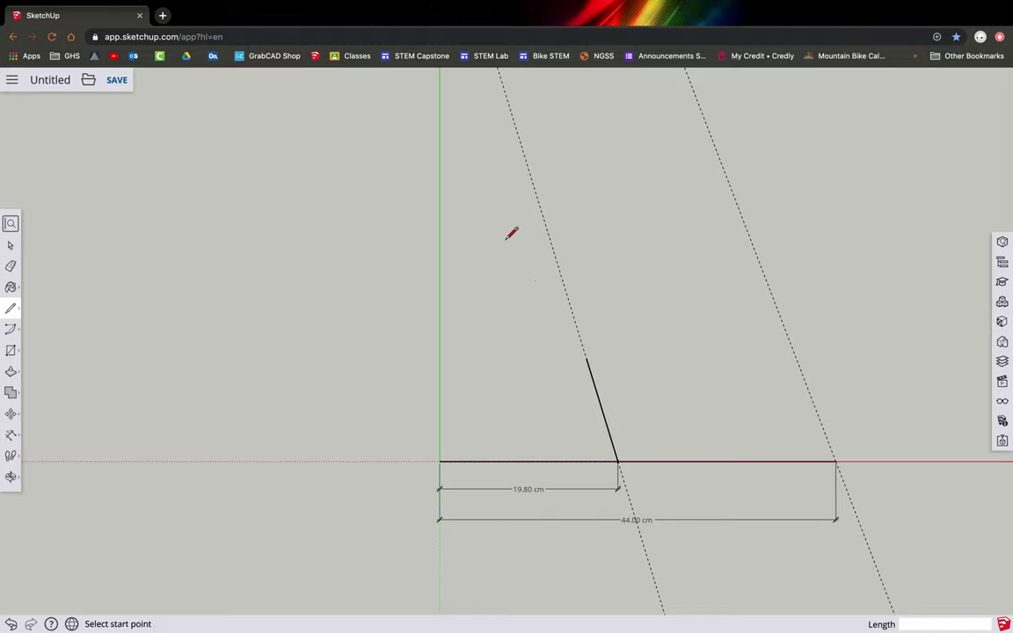
Step: Dimension the short slanted line's length, placing the dimension on the side away from the origin
left_click(11, 436)
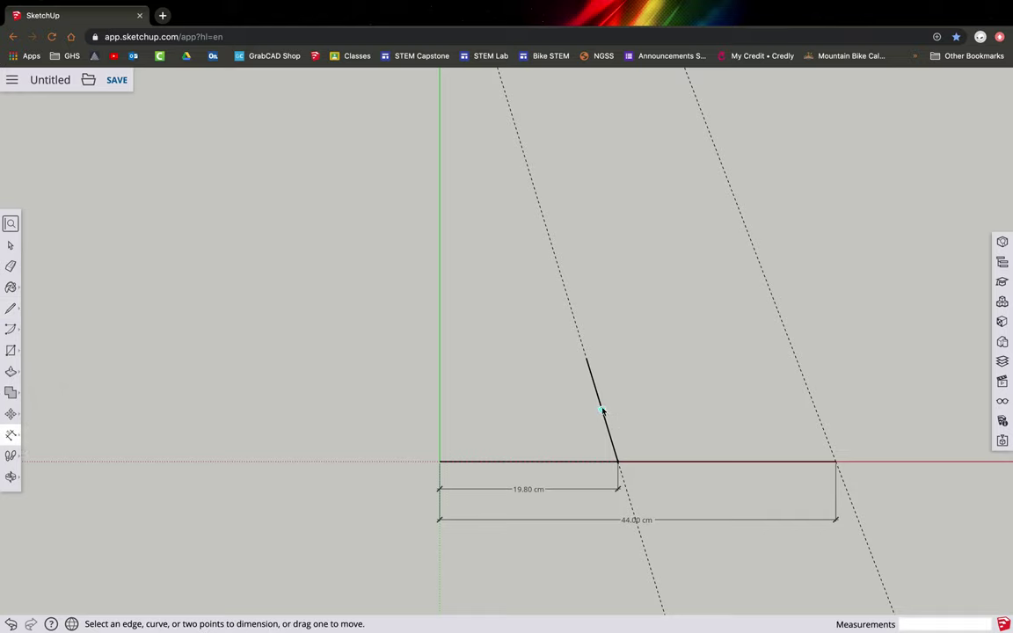
left_click(596, 383)
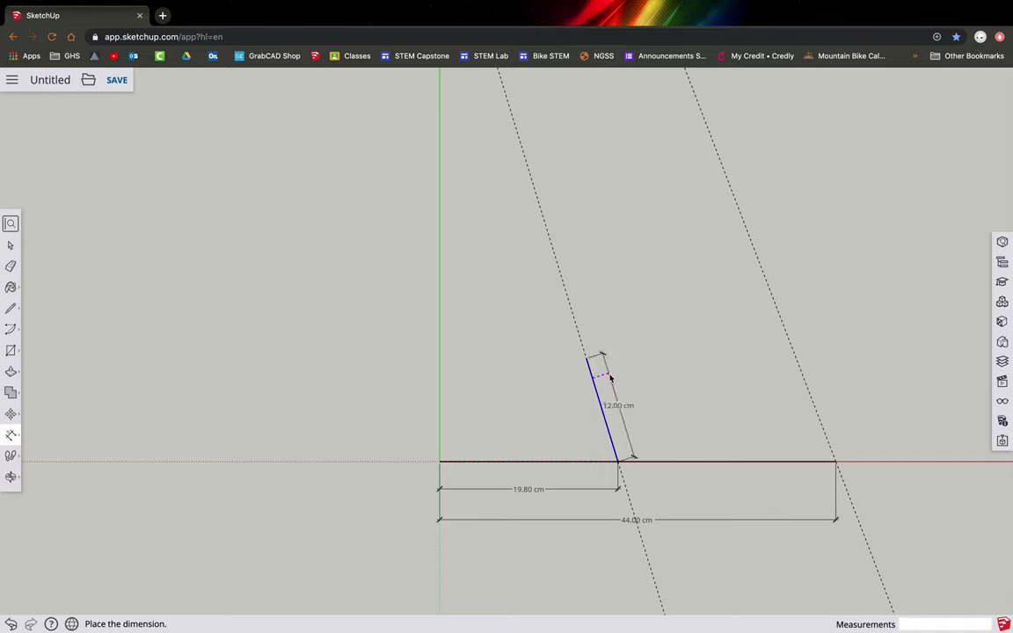
left_click(611, 378)
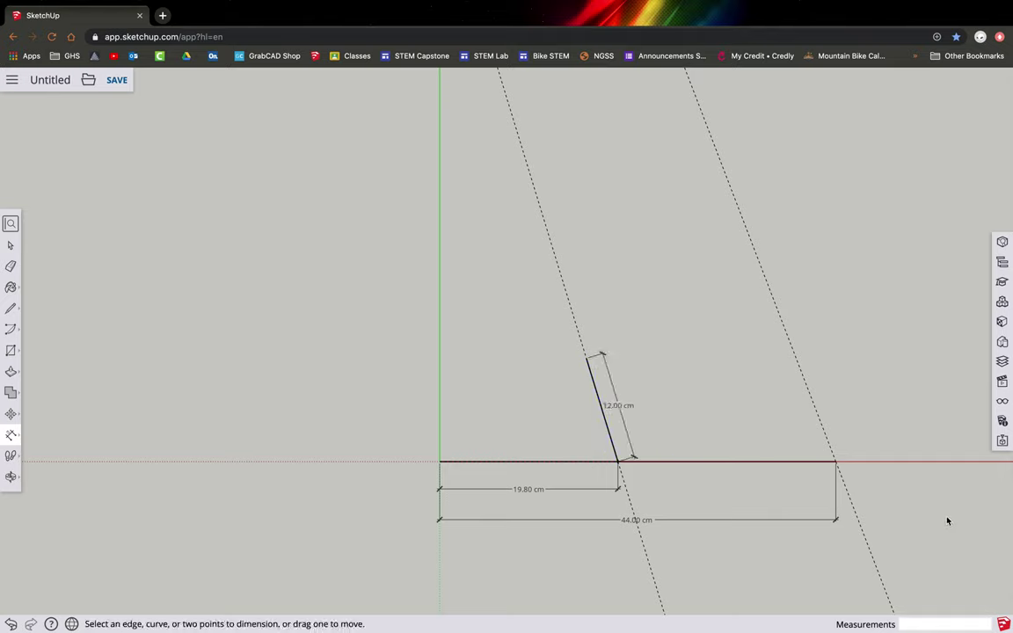
Step: Draw a line from the origin to the upper end of the 12 cm line to close the triangle
left_click(12, 312)
left_click(440, 461)
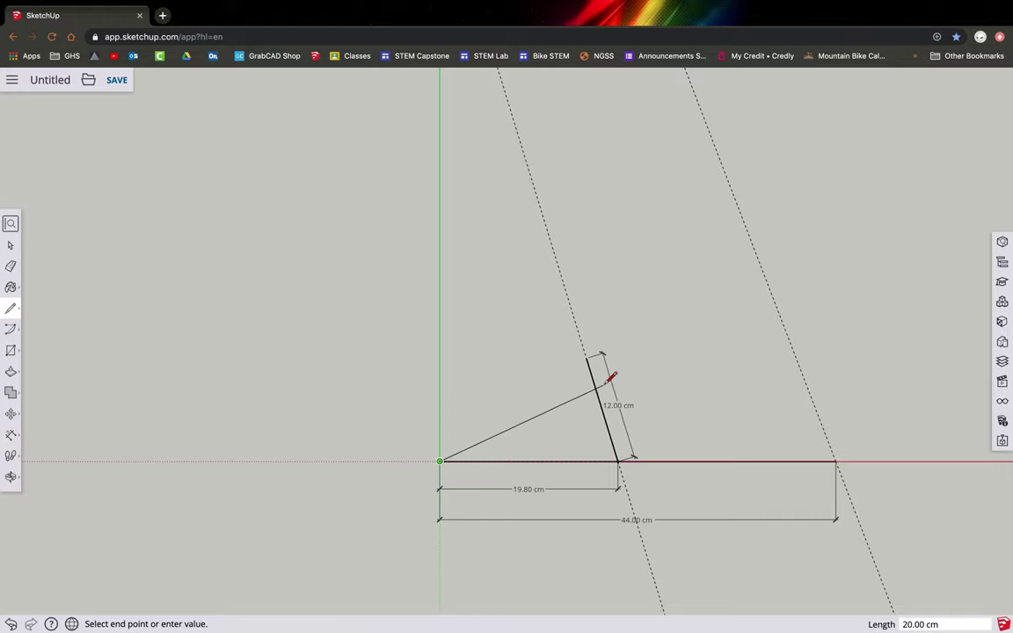
left_click(589, 358)
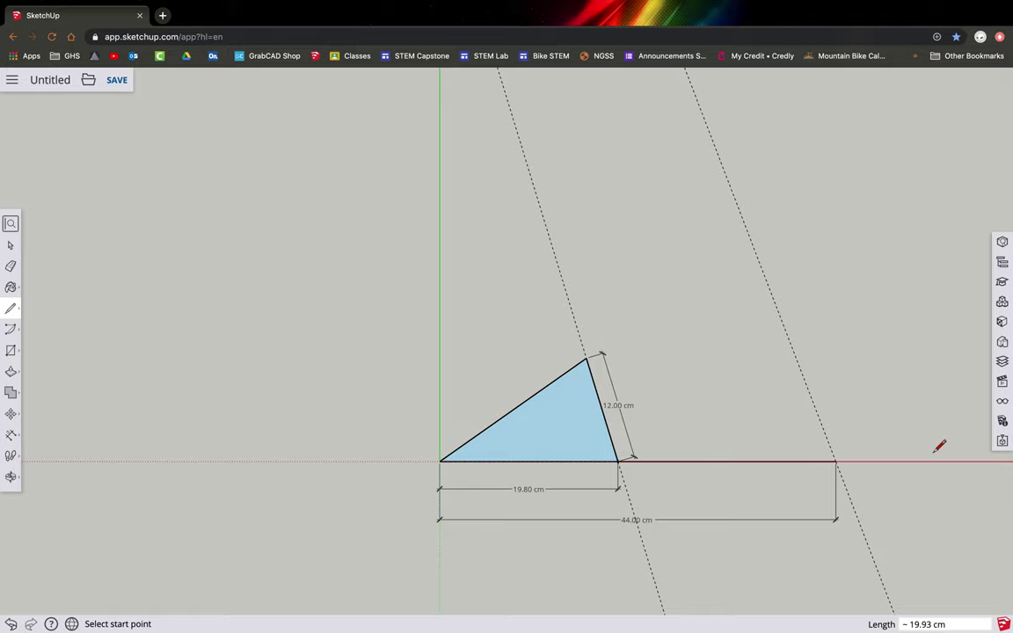
Step: Draw a circle with a 2.2 cm radius centred on the far end of the baseline
scroll(939, 446, "down", 3)
scroll(939, 446, "up", 6)
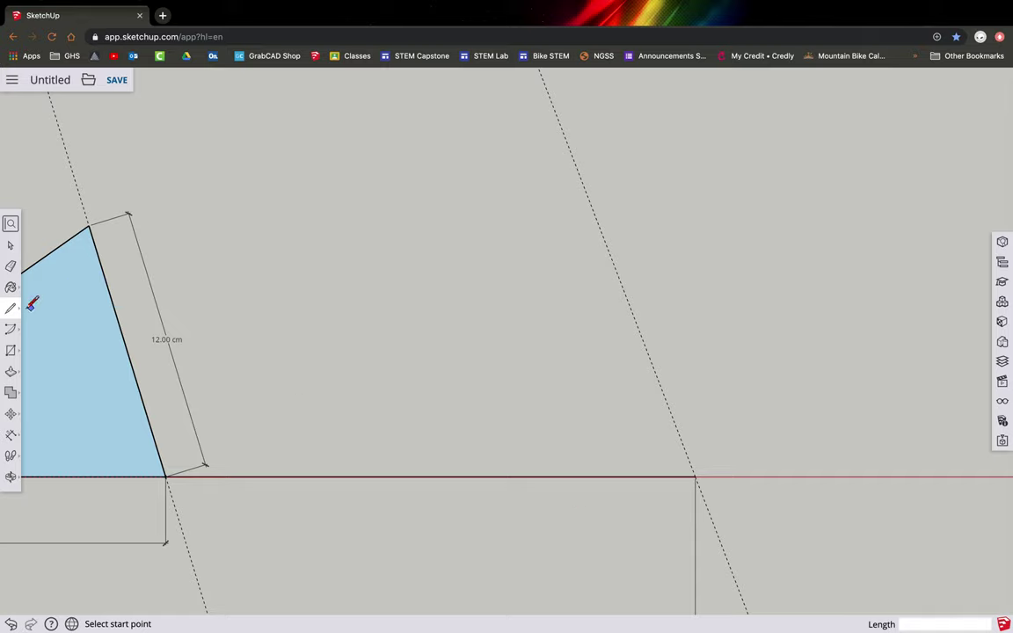
left_click(11, 351)
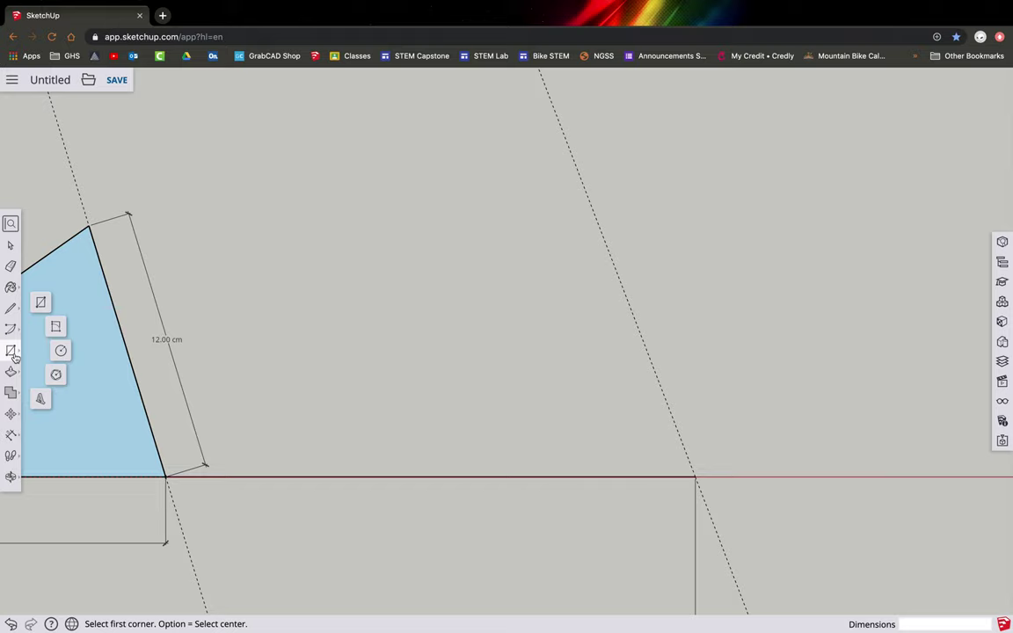
left_click(45, 353)
left_click(11, 351)
left_click(59, 351)
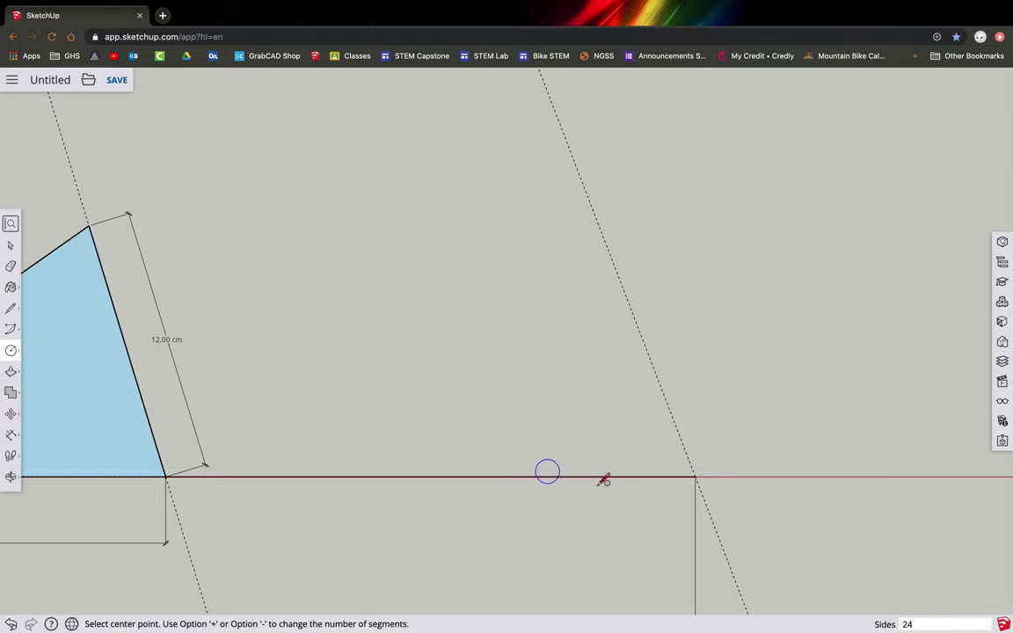
left_click(695, 477)
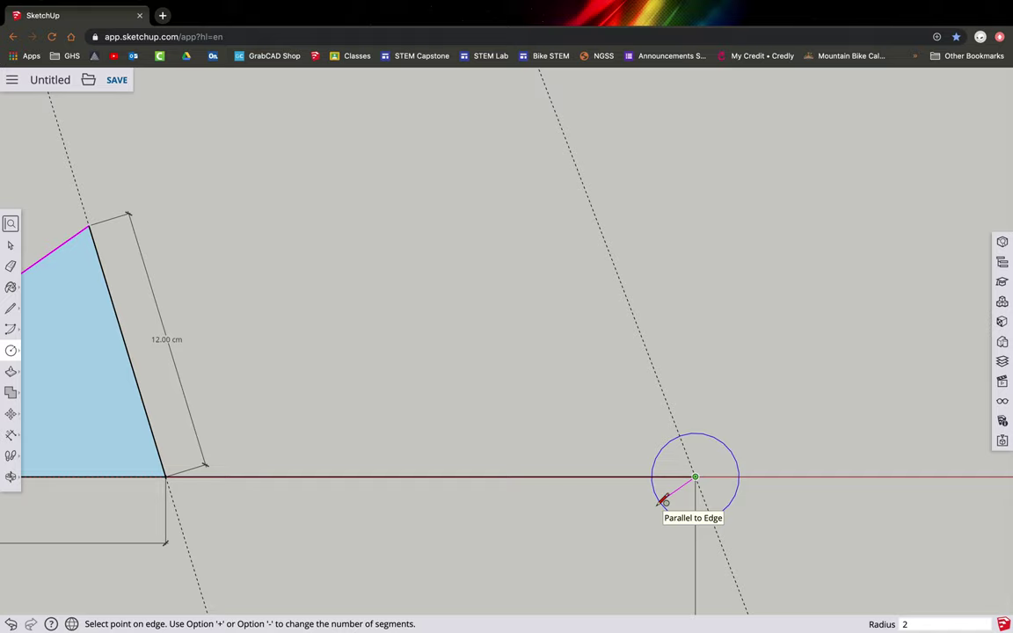
key("Return")
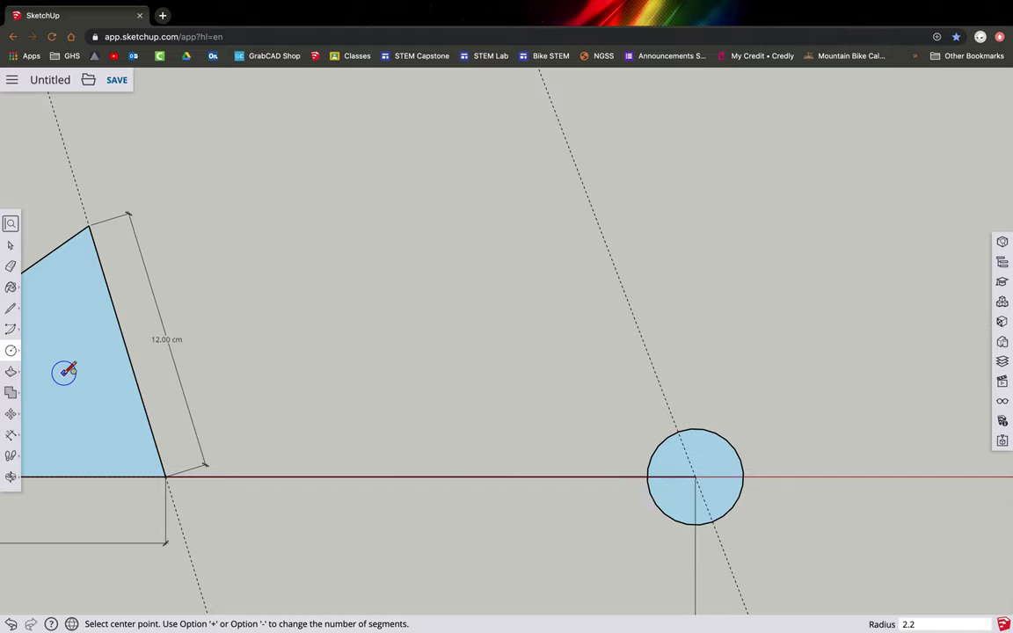
Step: Create a second 111° Protractor guide line through the point where the circle crosses the baseline
left_click(10, 434)
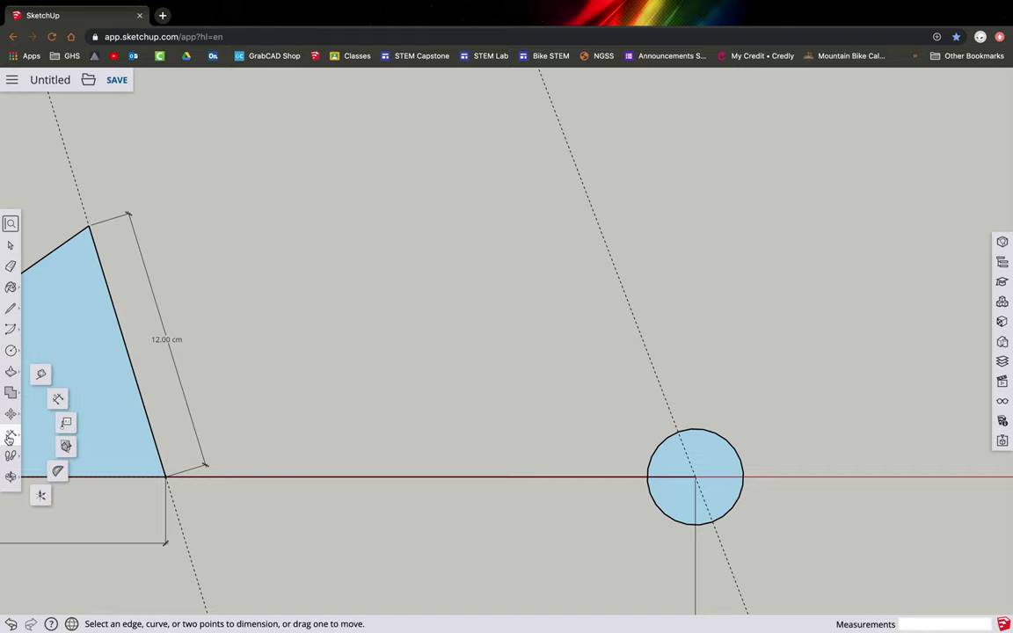
left_click(59, 474)
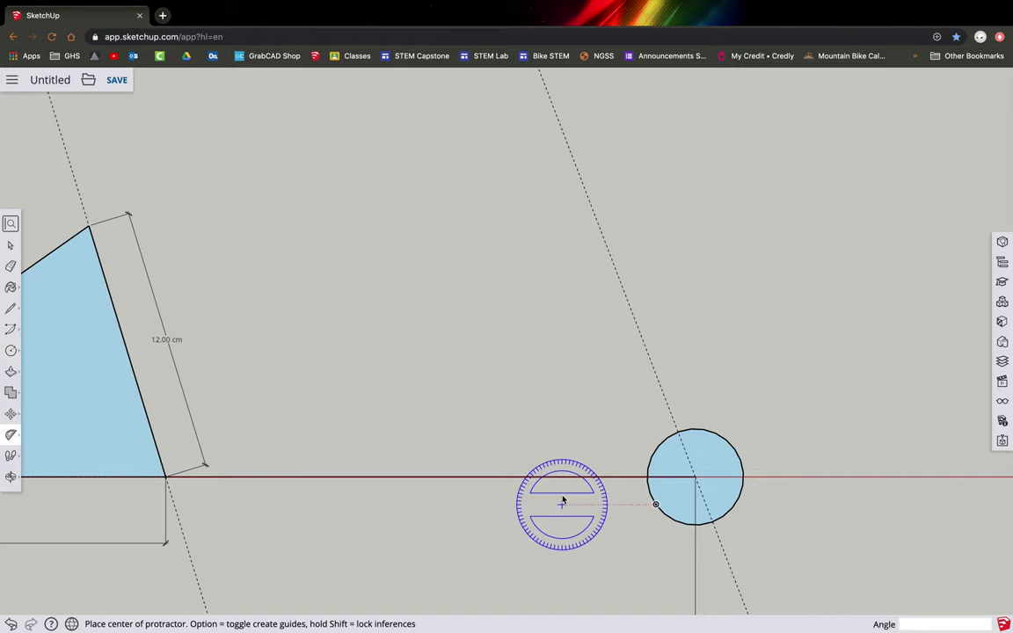
left_click(648, 477)
left_click(584, 432)
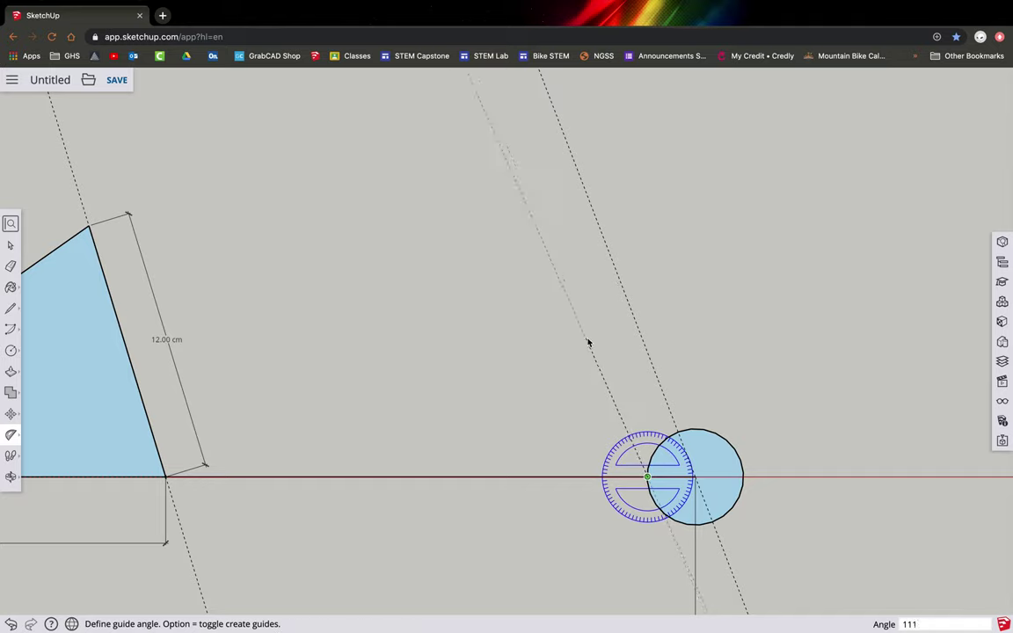
left_click(589, 343)
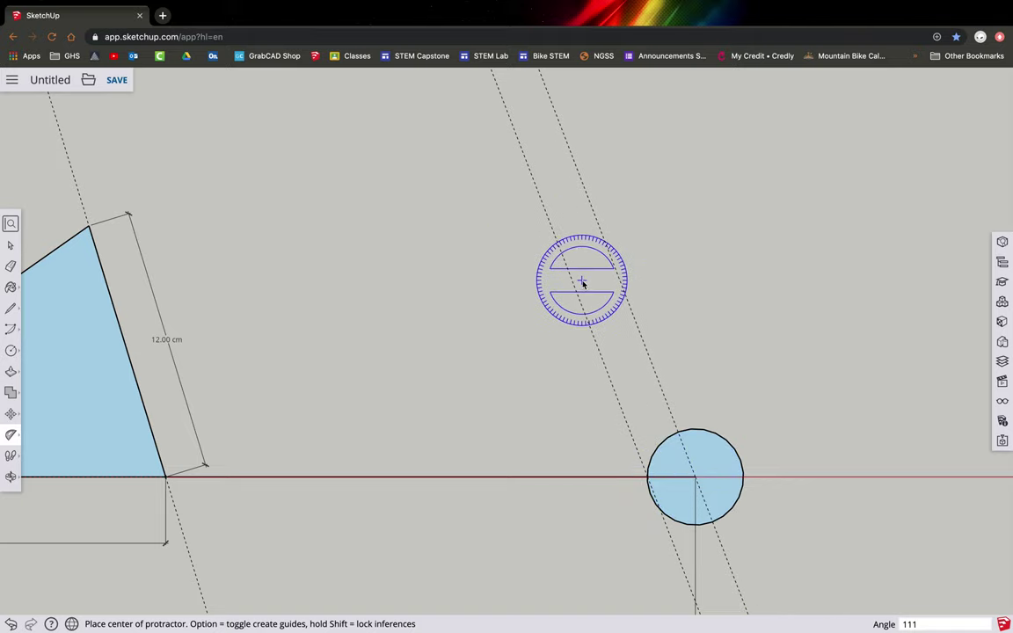
Step: Draw a line from the circle's centre to the circle's lower vertex beside the second 111° guide
left_click(10, 308)
left_click(694, 477)
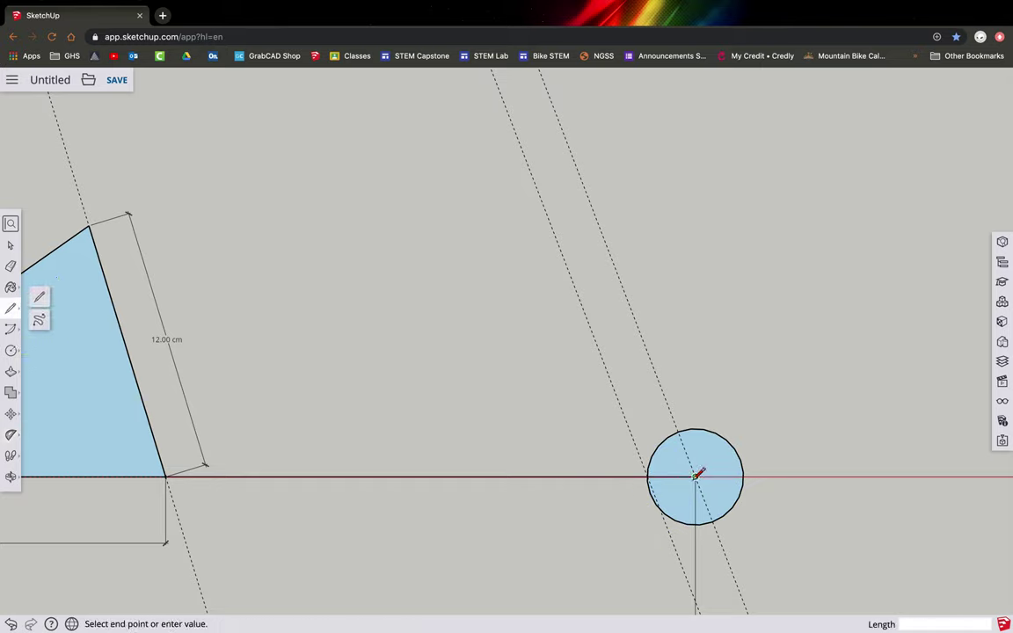
left_click(656, 498)
key("Escape")
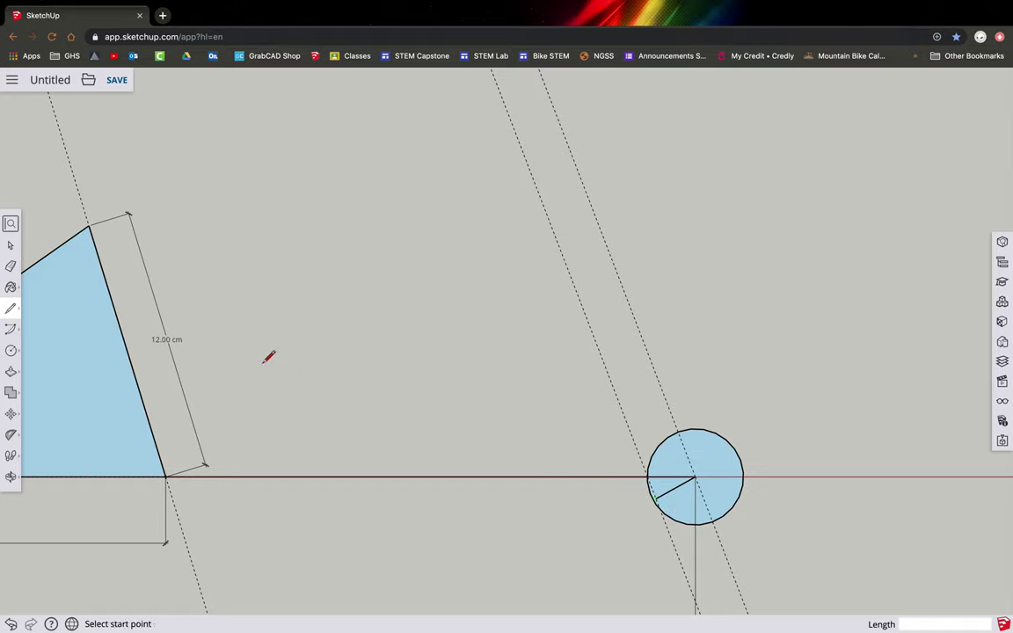
Step: Dimension the short line from the circle's centre to its lower vertex, placing the dimension below the circle
left_click(12, 430)
left_click(57, 401)
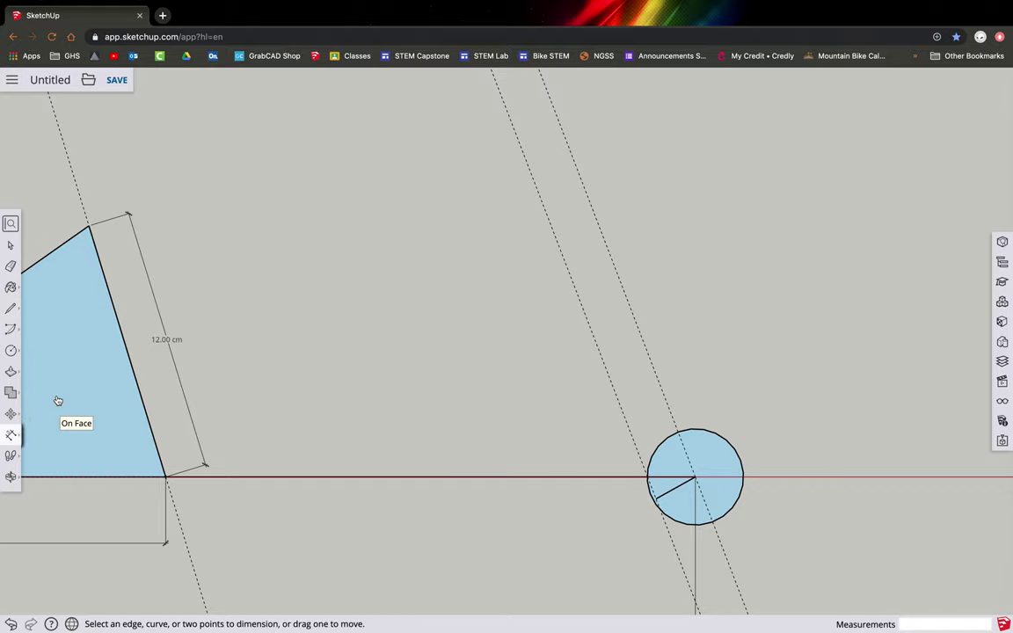
left_click(695, 478)
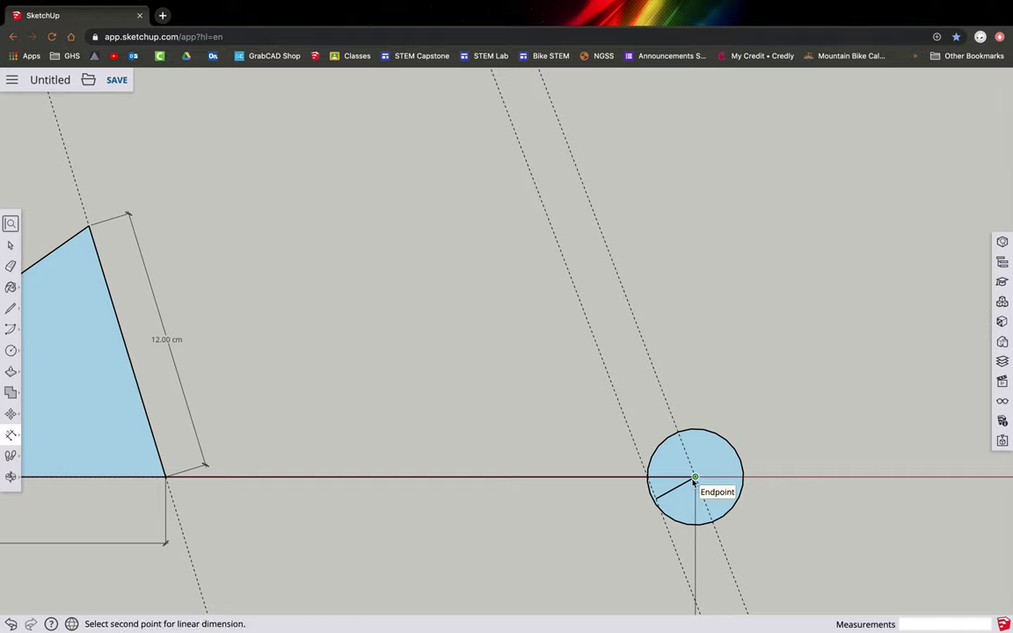
left_click(655, 499)
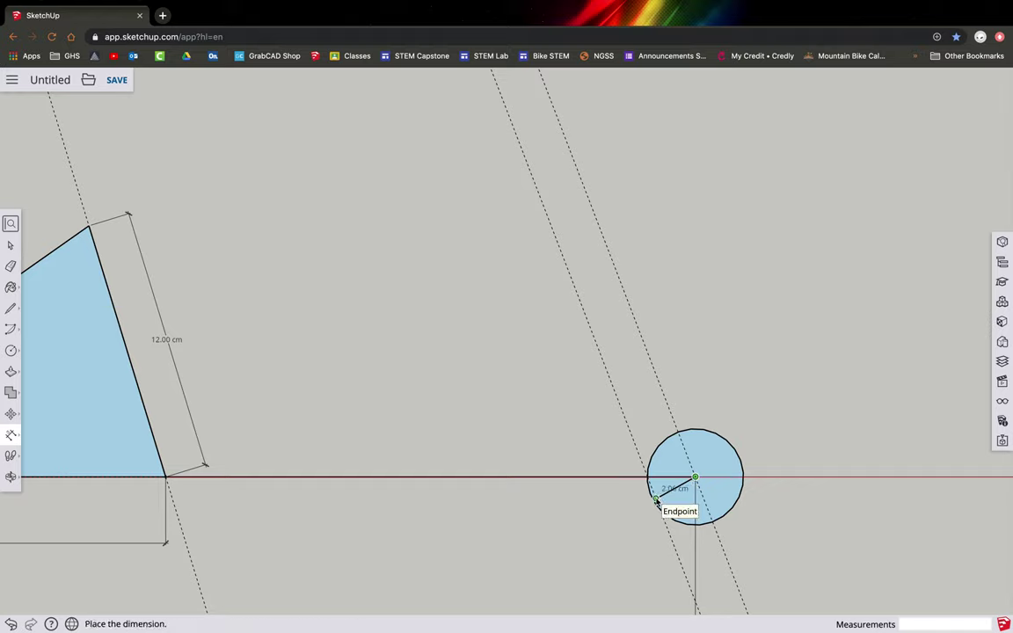
left_click(709, 556)
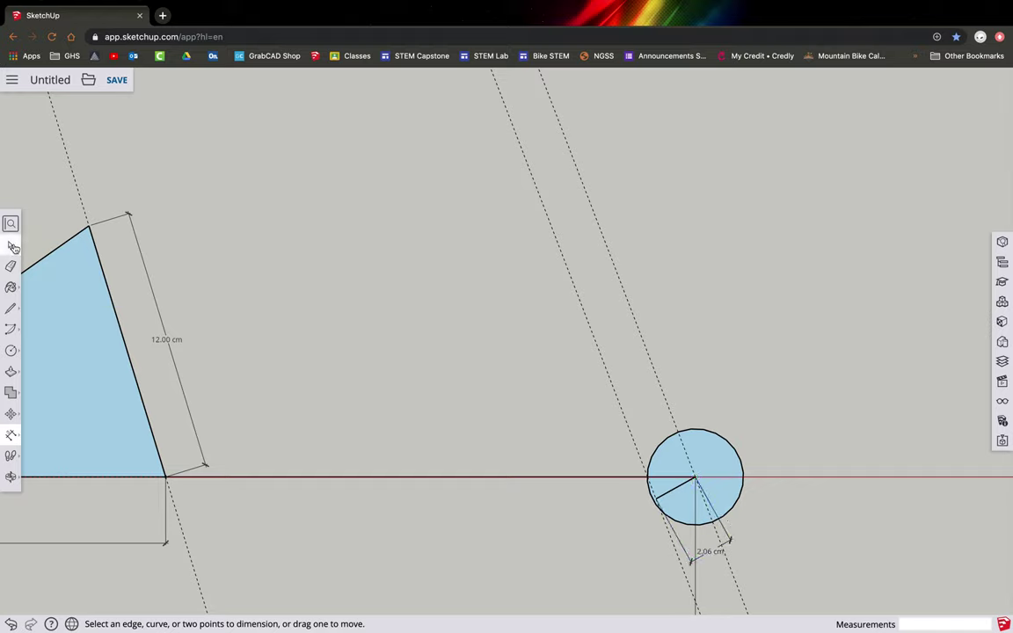
Step: Delete the 2.2 cm radius circle and the 111° guide line passing through the far end of the baseline
key("space")
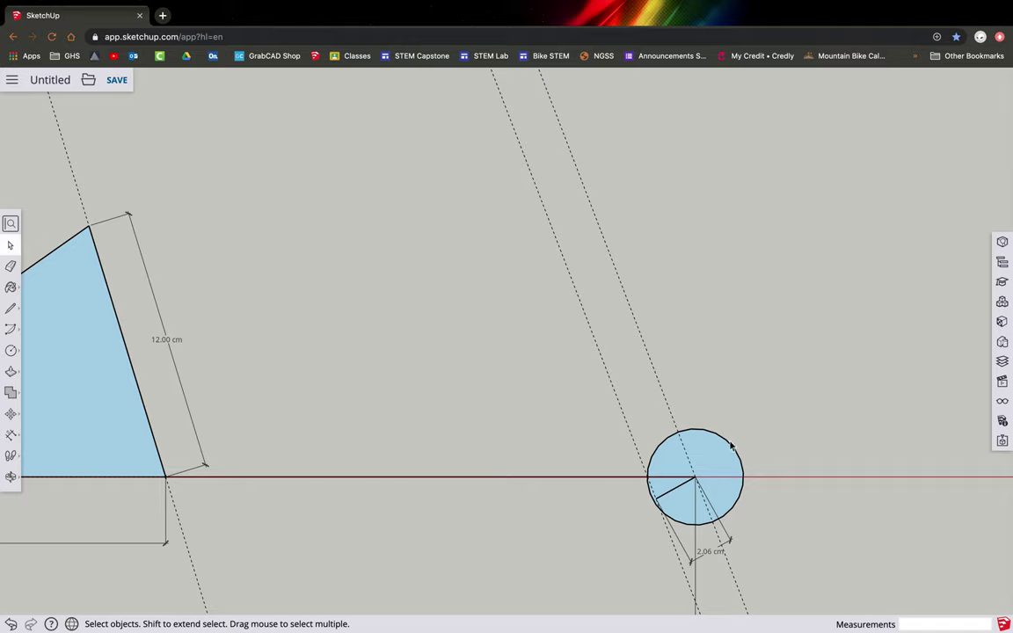
key("Delete")
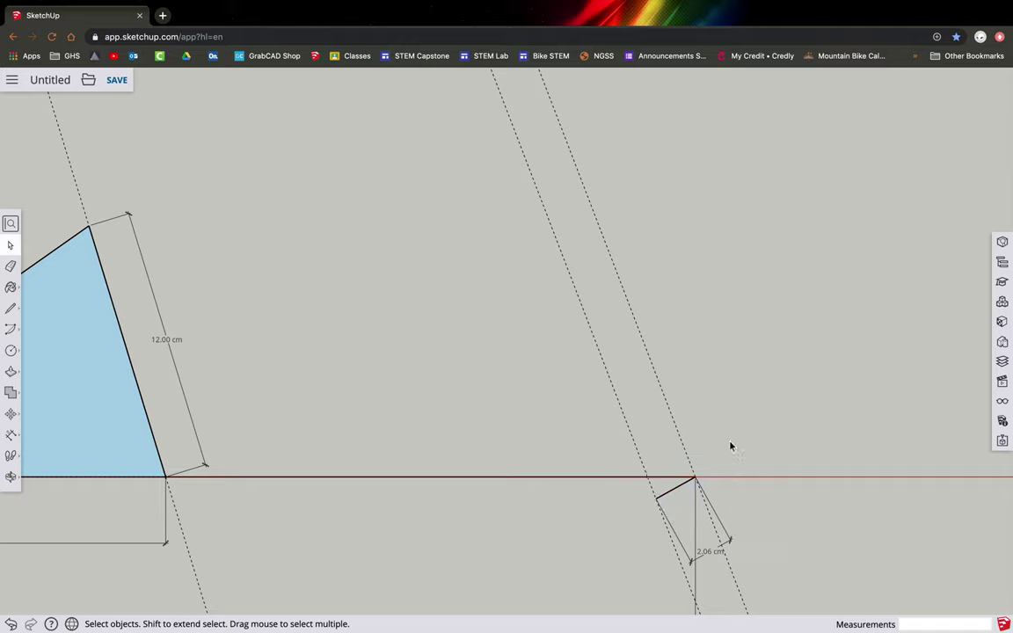
left_click_drag(680, 386, 642, 337)
key("Delete")
Step: Draw a circle with a 21 cm radius centred on the far end of the baseline
left_click(13, 351)
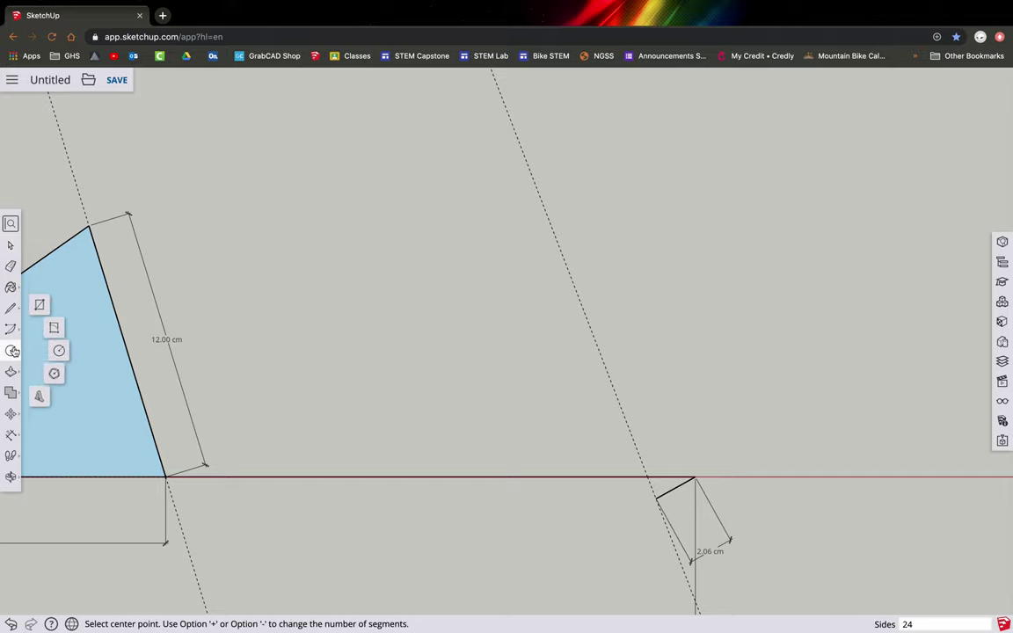
left_click(694, 476)
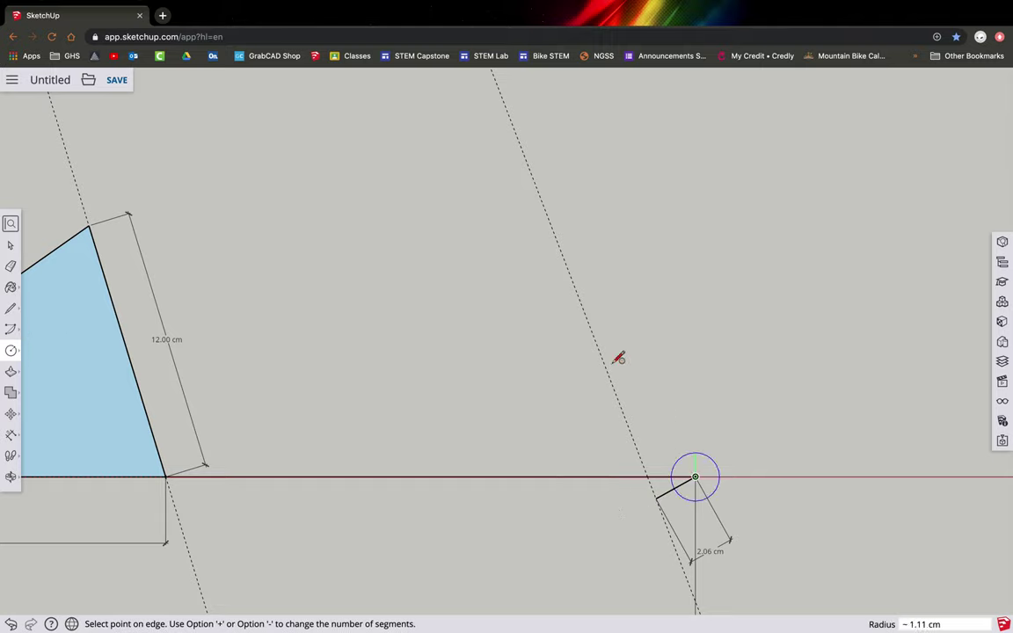
type("21")
key("Return")
scroll(527, 249, "up", 2)
scroll(527, 248, "down", 7)
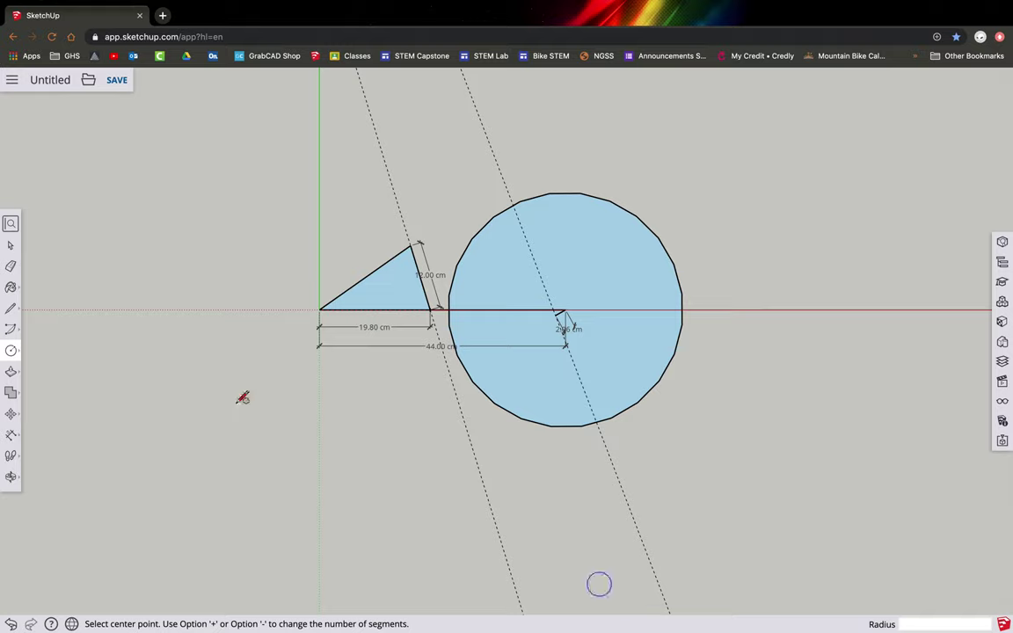
Step: Draw a line from the upper crossing of the large circle and the remaining 111° guide to the baseline's far end
left_click(11, 308)
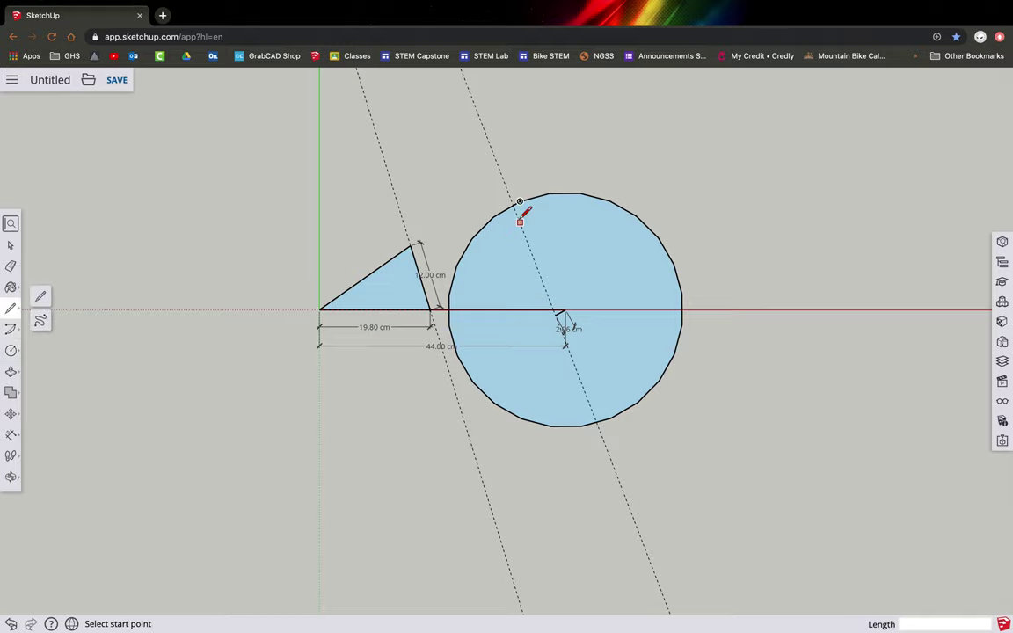
scroll(519, 204, "up", 5)
scroll(519, 198, "down", 3)
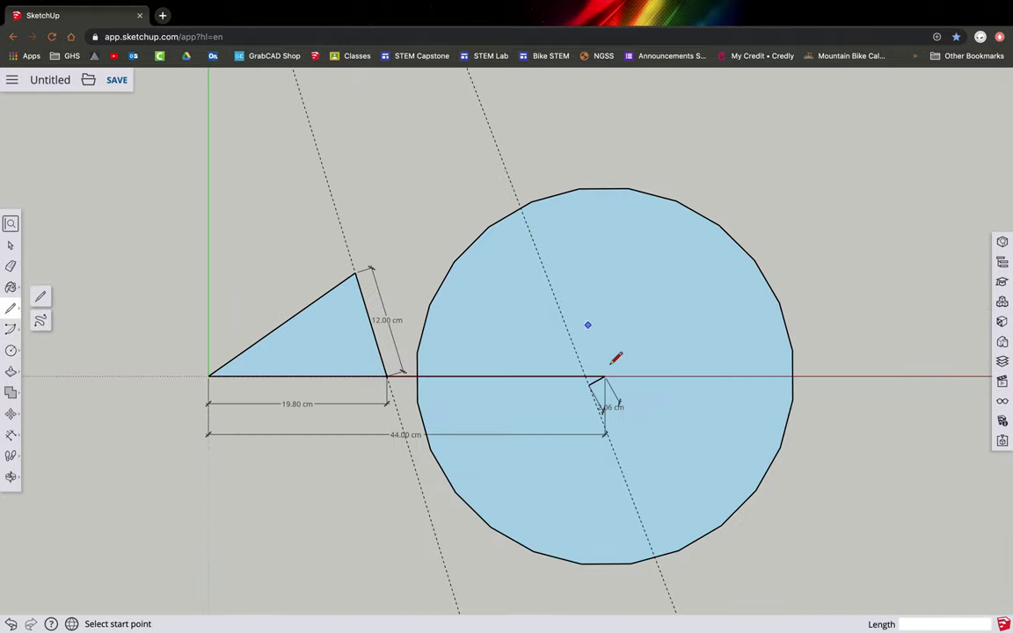
left_click(521, 208)
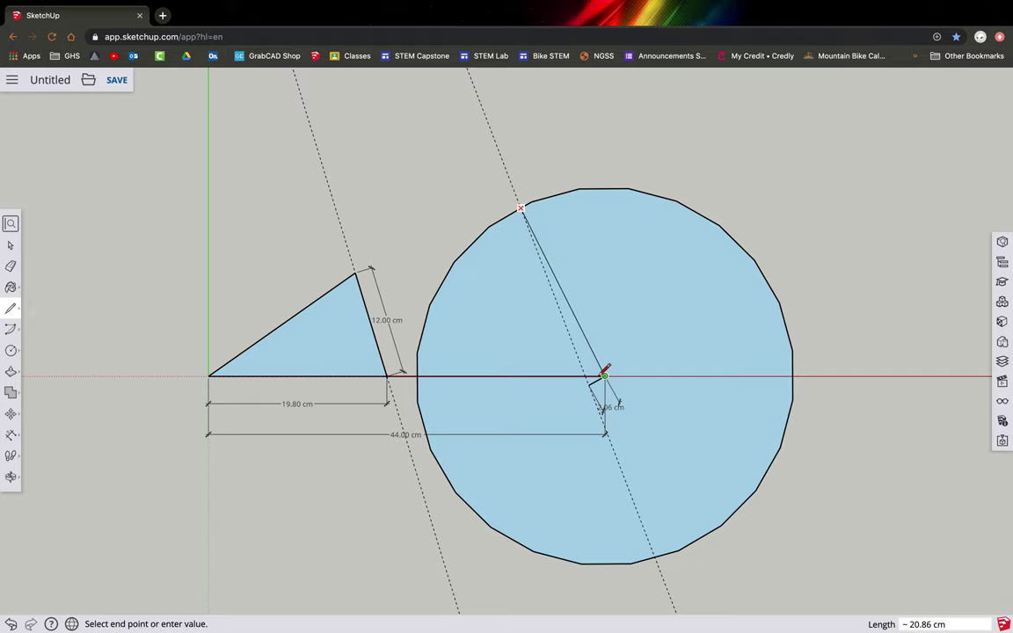
left_click(604, 376)
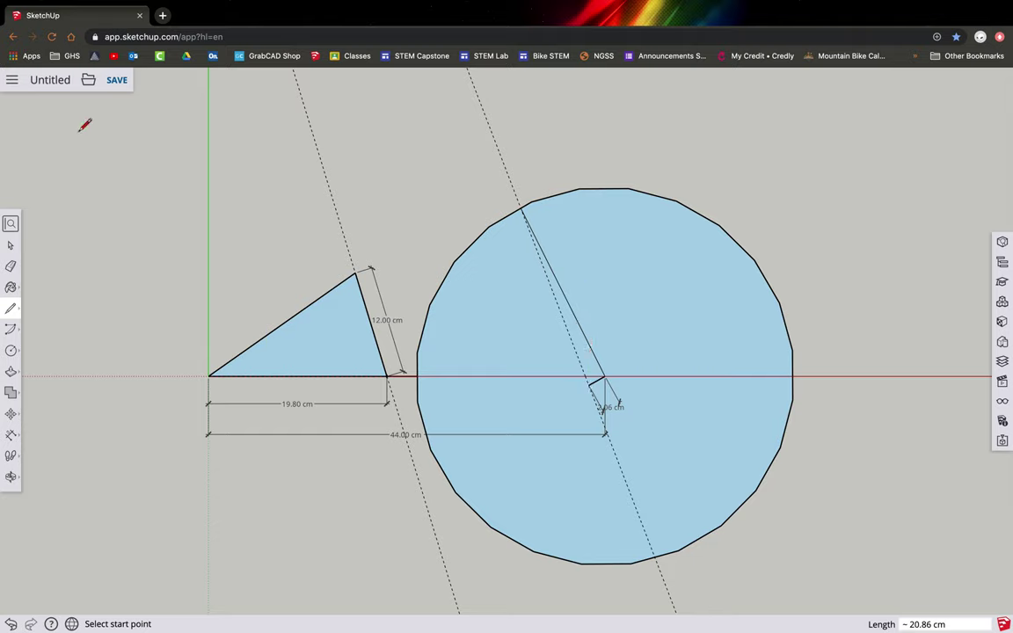
Step: Delete both portions of the large circle with their faces, keeping the line from the guide to the baseline's end
left_click(11, 245)
left_click_drag(853, 217, 664, 209)
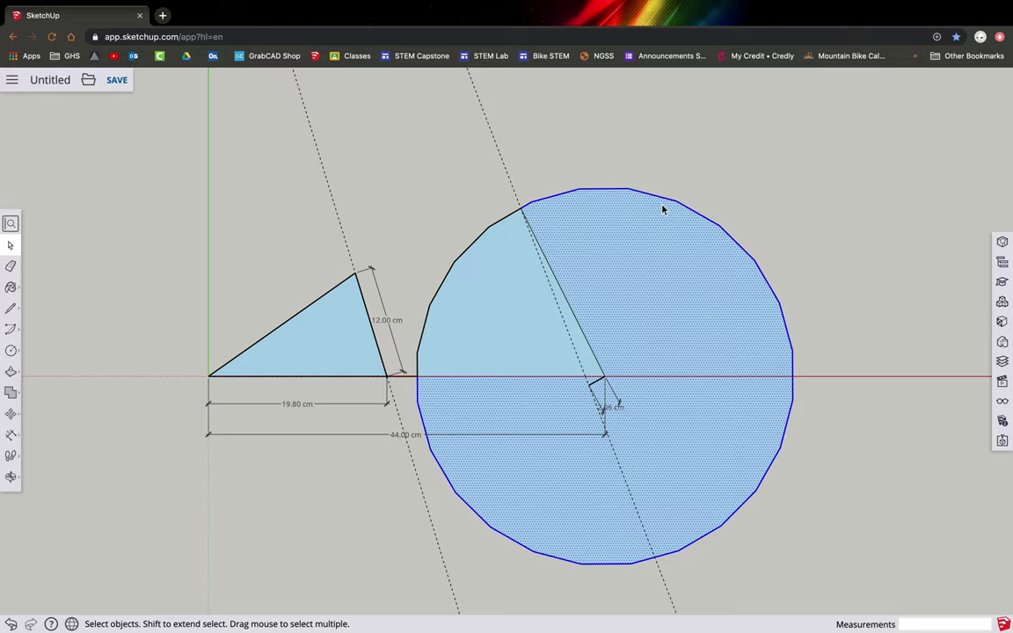
key("Delete")
double_click(454, 320)
key("Delete")
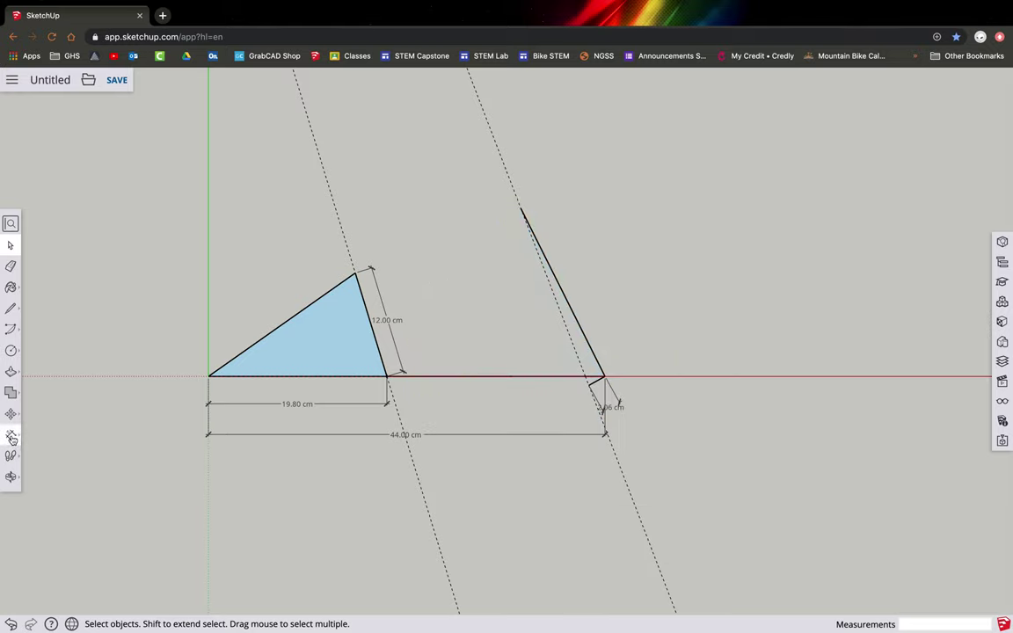
Step: Dimension the long line between the 111° guide and the baseline's far end, placing the dimension on its outer side
left_click(11, 434)
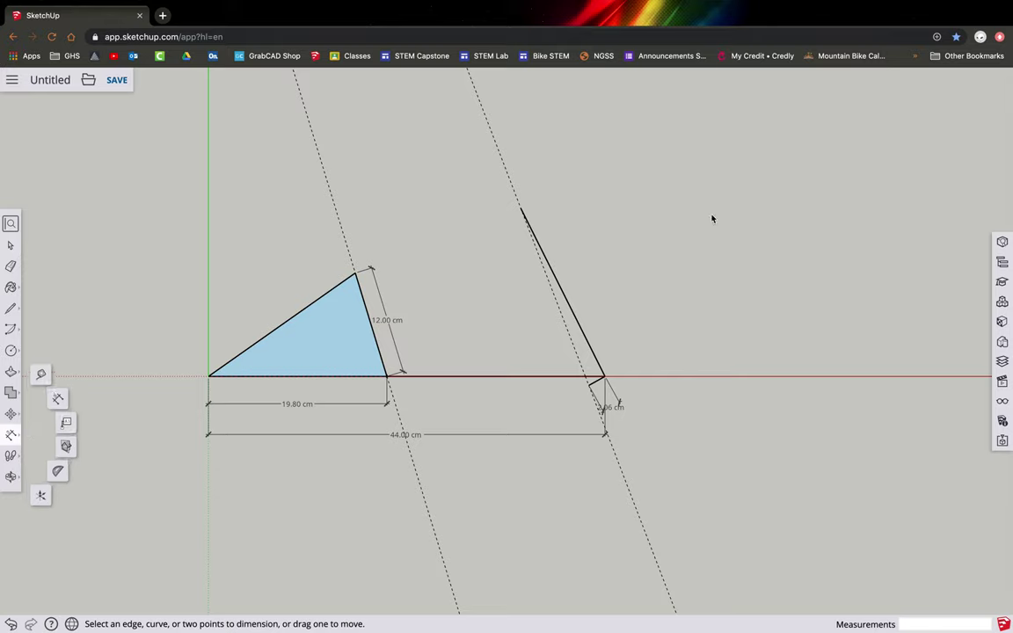
left_click(530, 220)
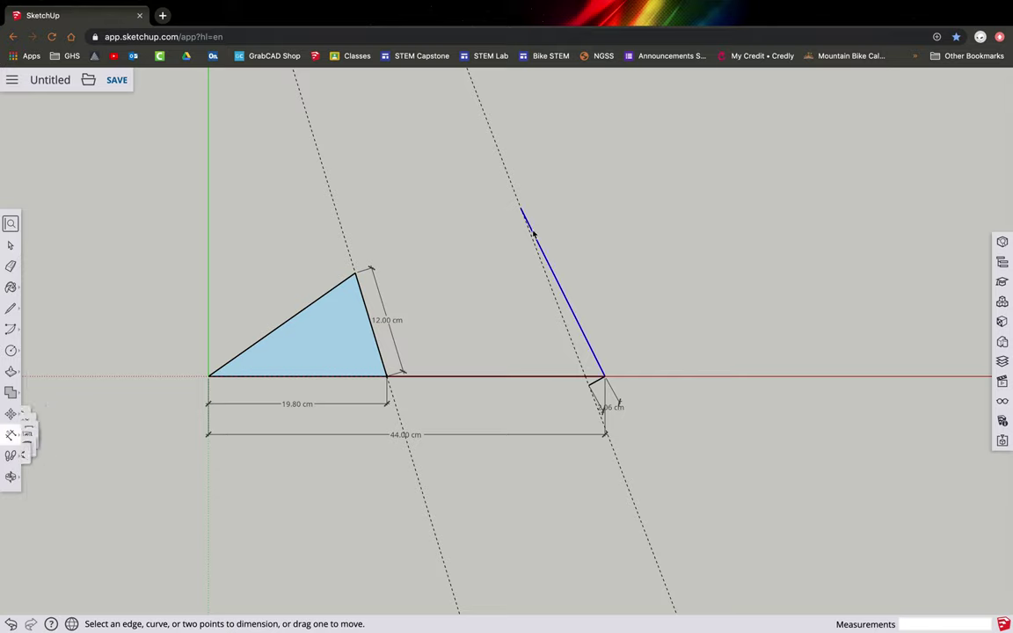
left_click(655, 186)
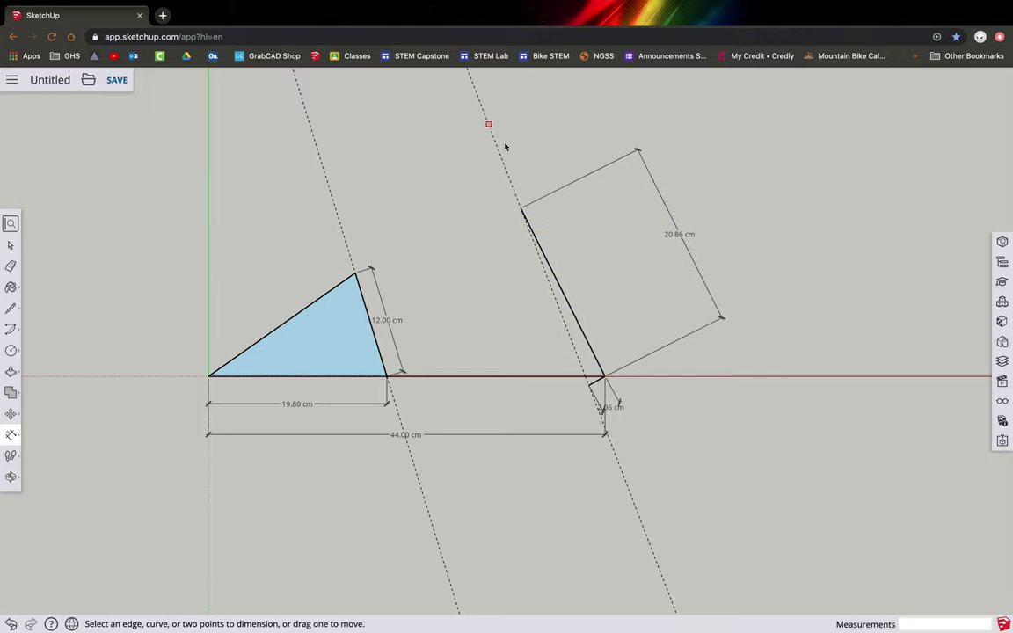
Step: Draw a 1.1 cm line upward along the 111° guide from the upper end of the long fork line
scroll(511, 183, "up", 8)
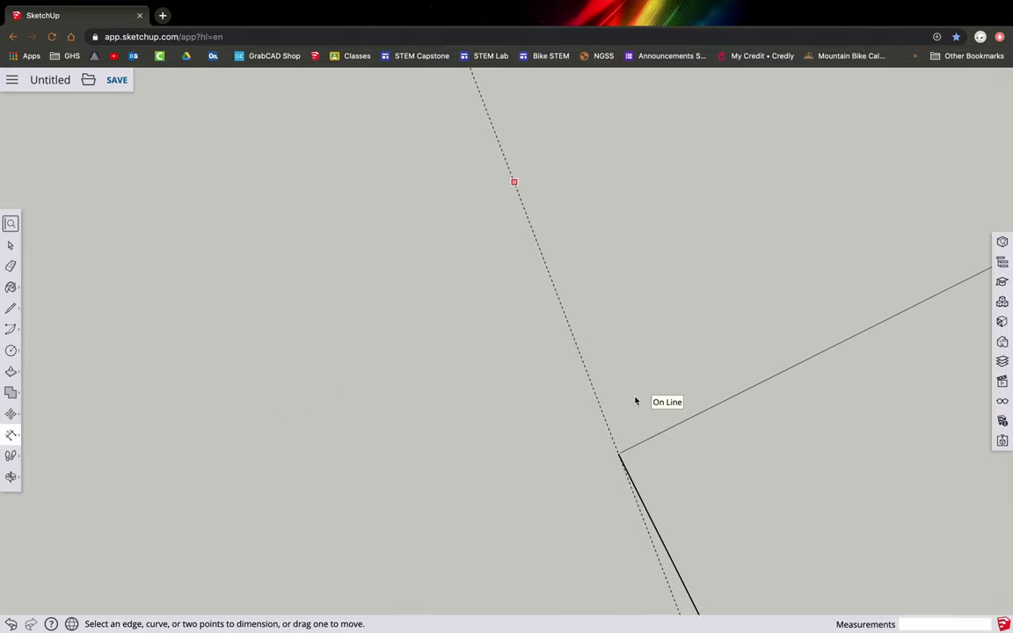
left_click(10, 308)
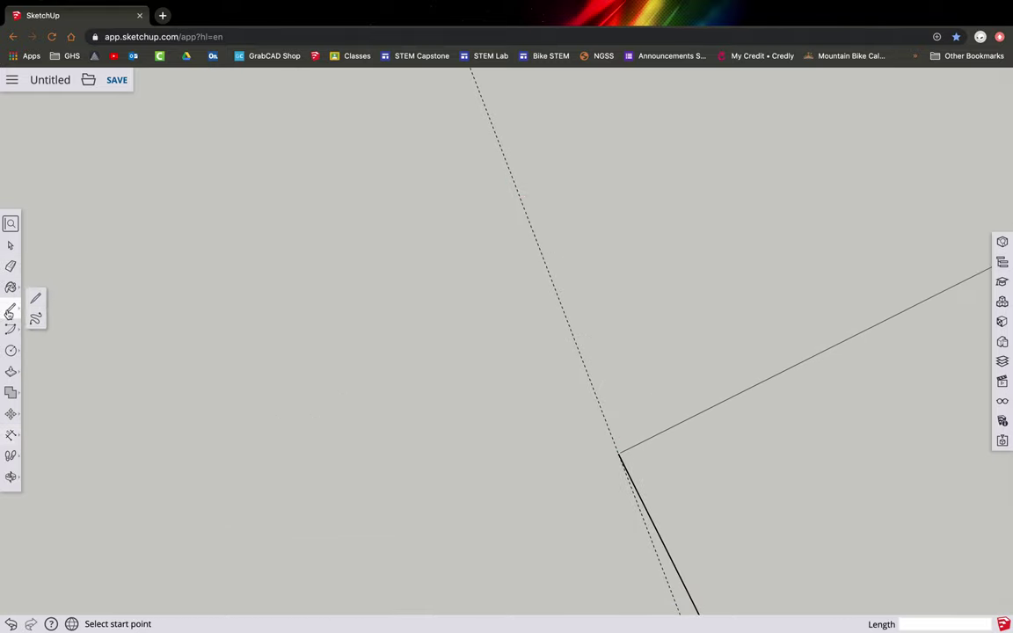
left_click(619, 454)
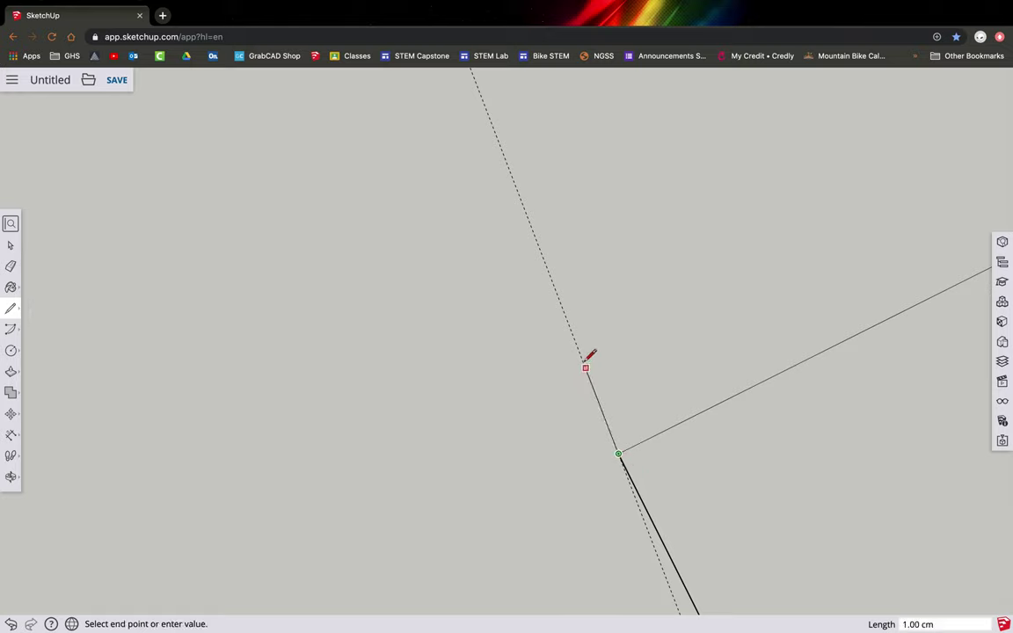
type("1.1")
key("Return")
key("Escape")
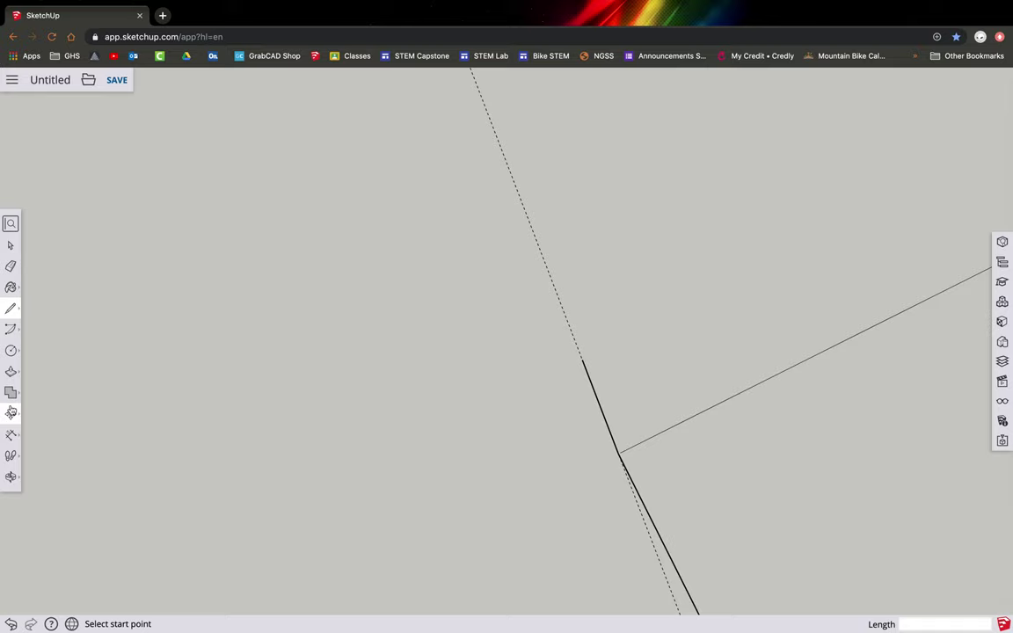
Step: Dimension the short segment just above the fork line, placing the dimension on its outer side
left_click(11, 434)
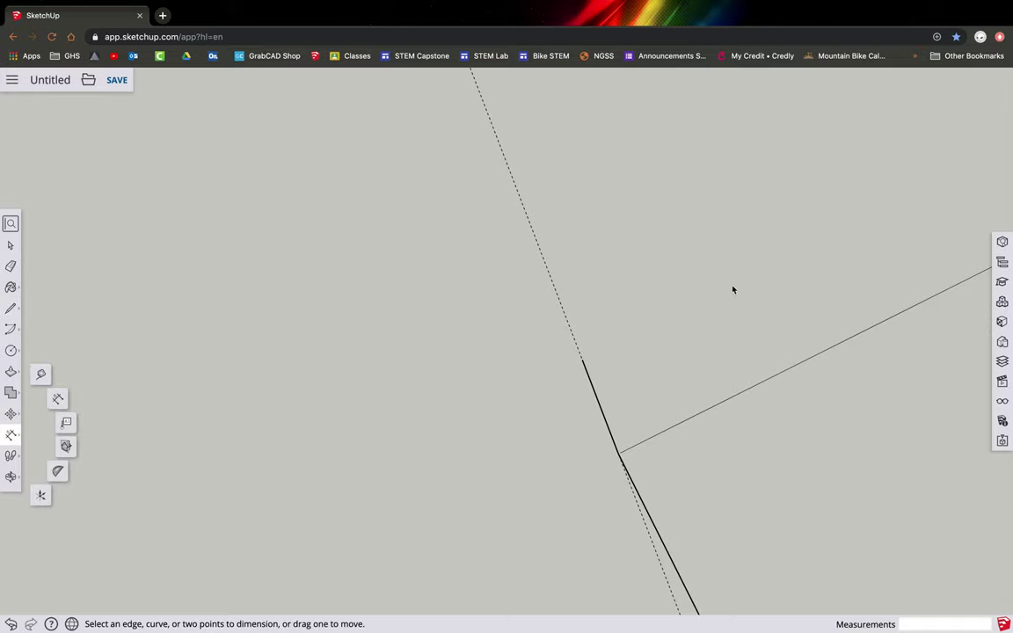
left_click(582, 360)
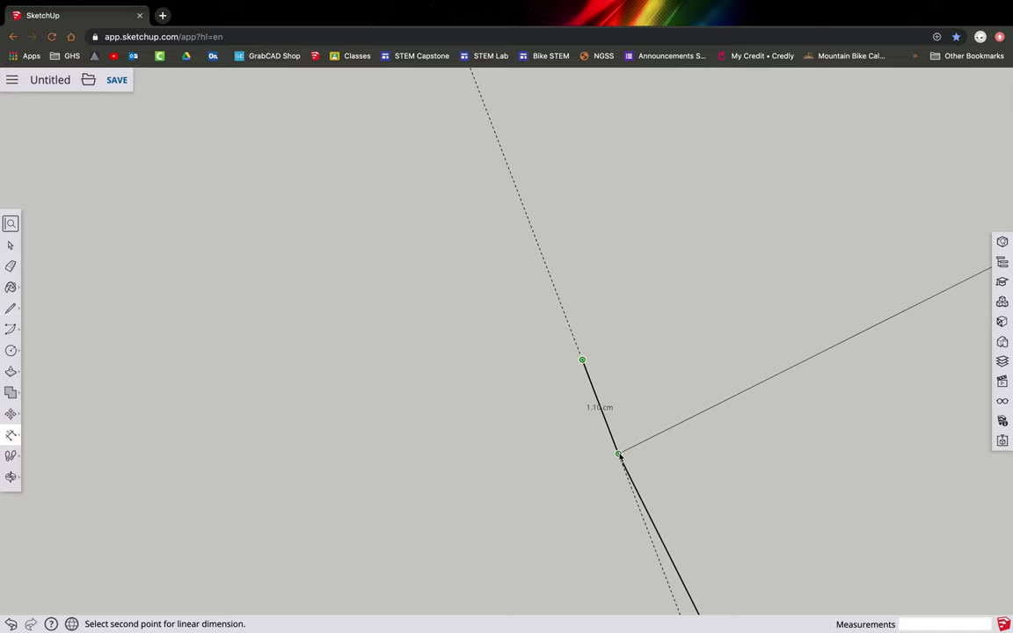
left_click(618, 454)
left_click(701, 371)
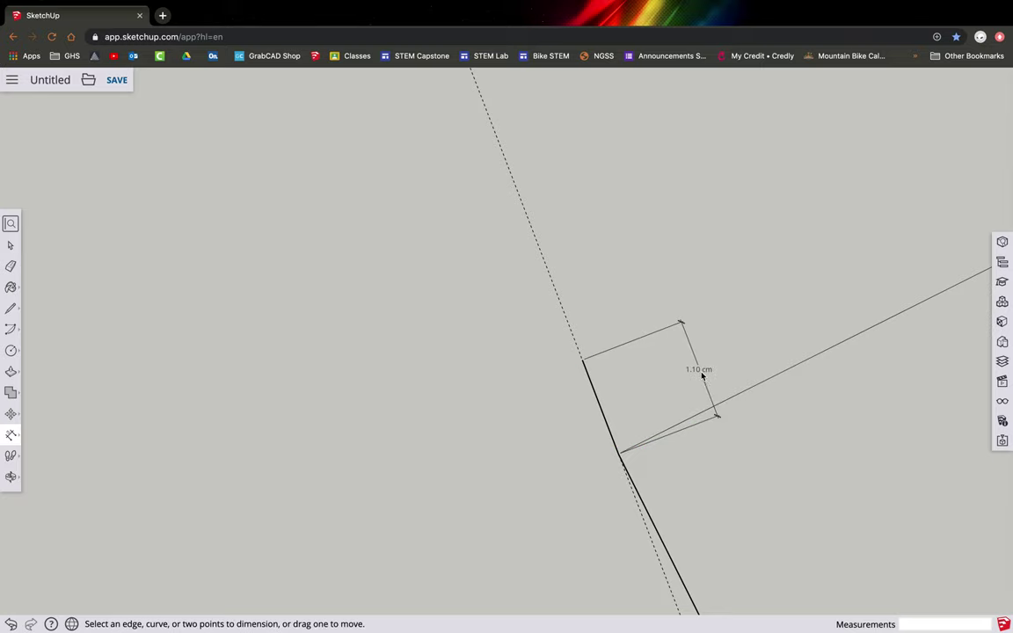
Step: Draw a 5.5 cm line upward along the 111° guide from the upper end of the 1.1 cm segment
left_click(12, 310)
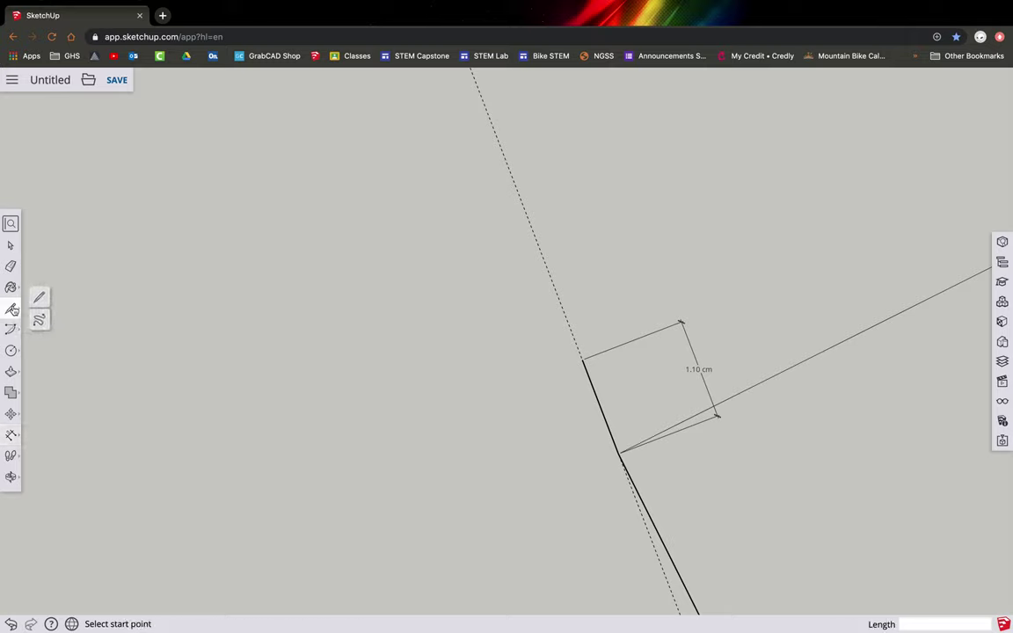
left_click(582, 359)
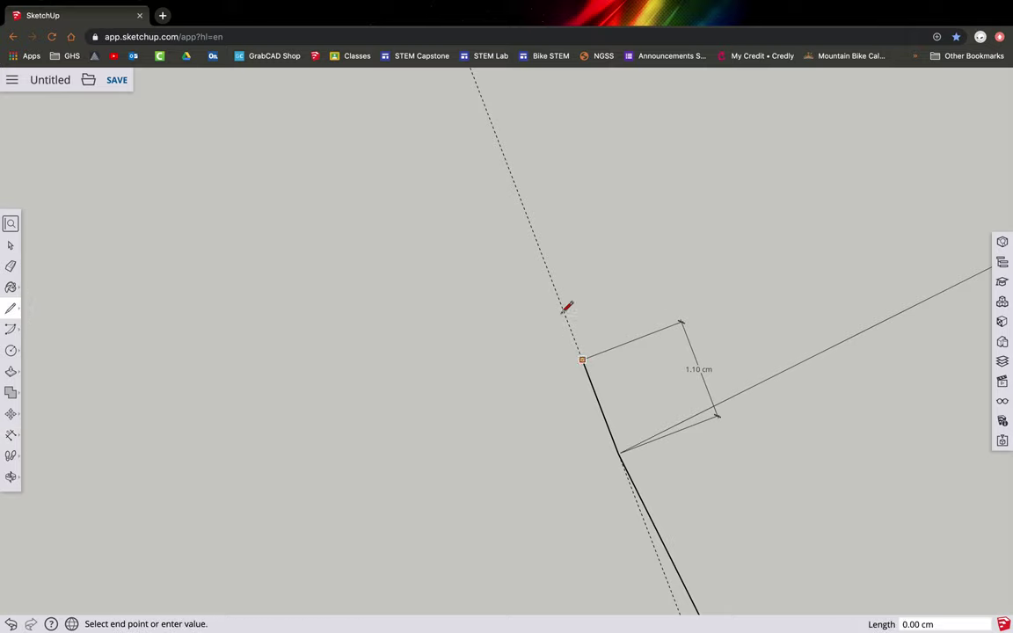
key("BackSpace")
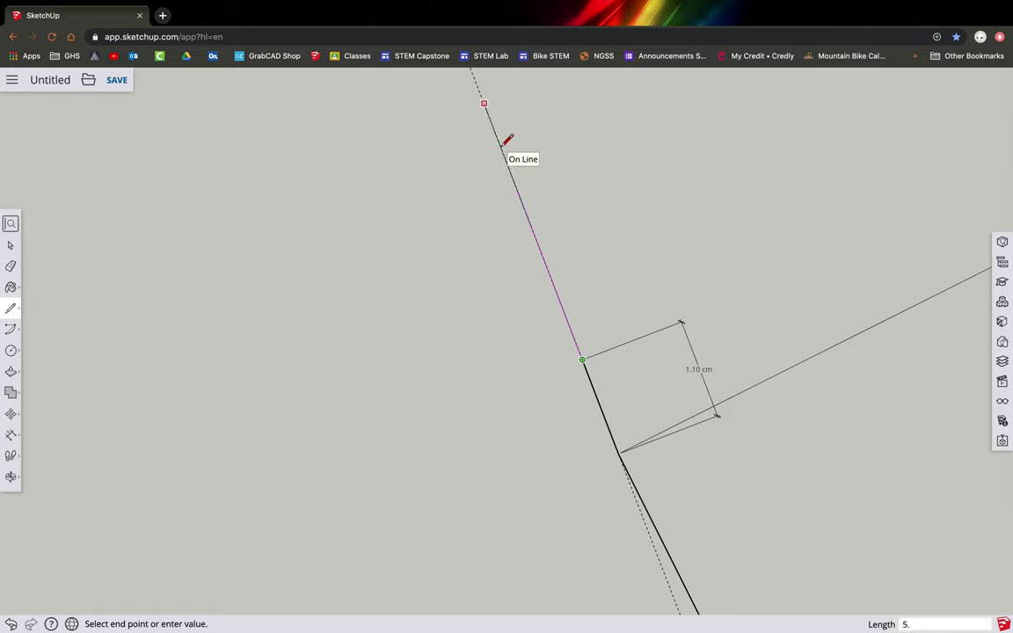
key("Return")
scroll(508, 139, "down", 3)
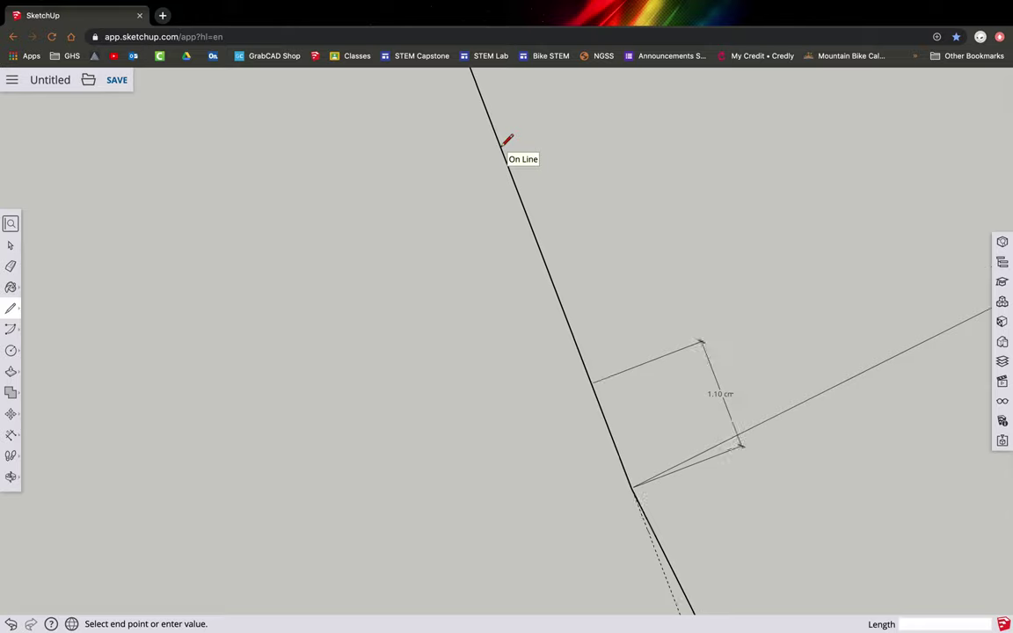
scroll(508, 139, "down", 6)
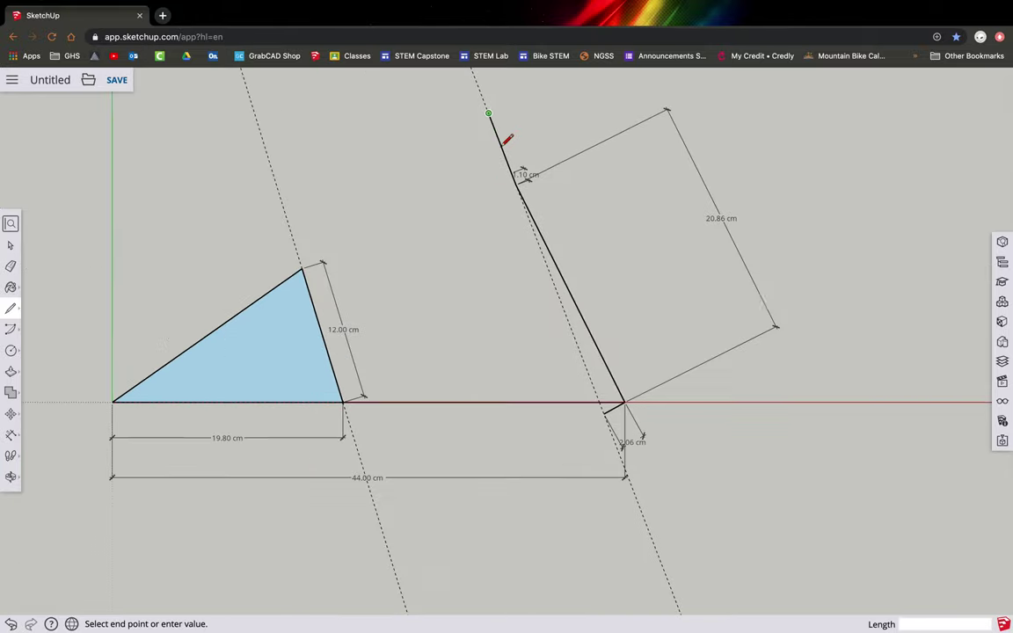
key("Escape")
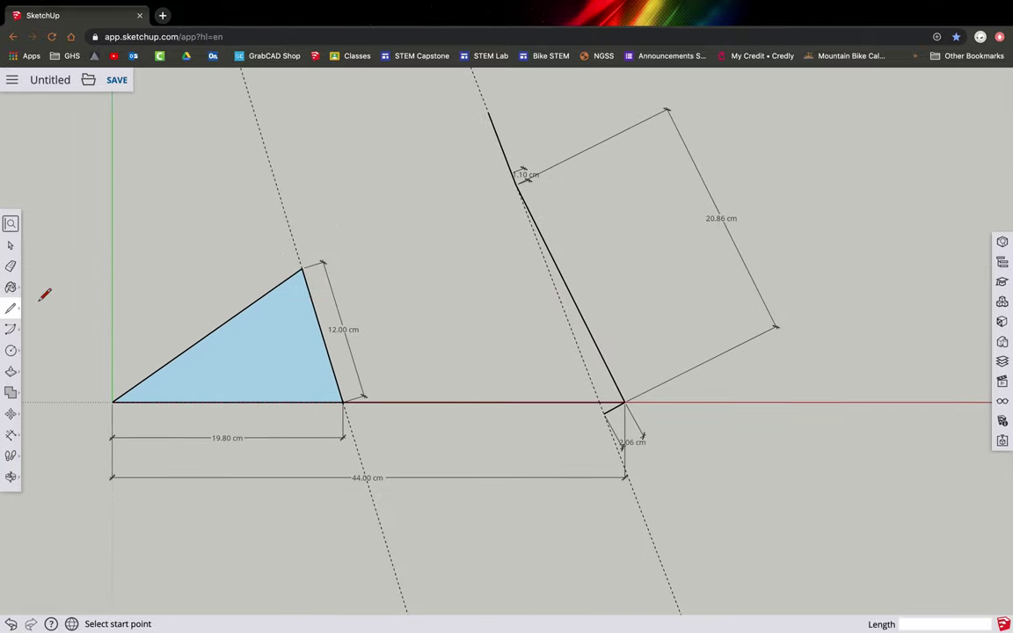
Step: Dimension the uppermost segment on the 111° guide, placing the dimension on its outer side
left_click(11, 435)
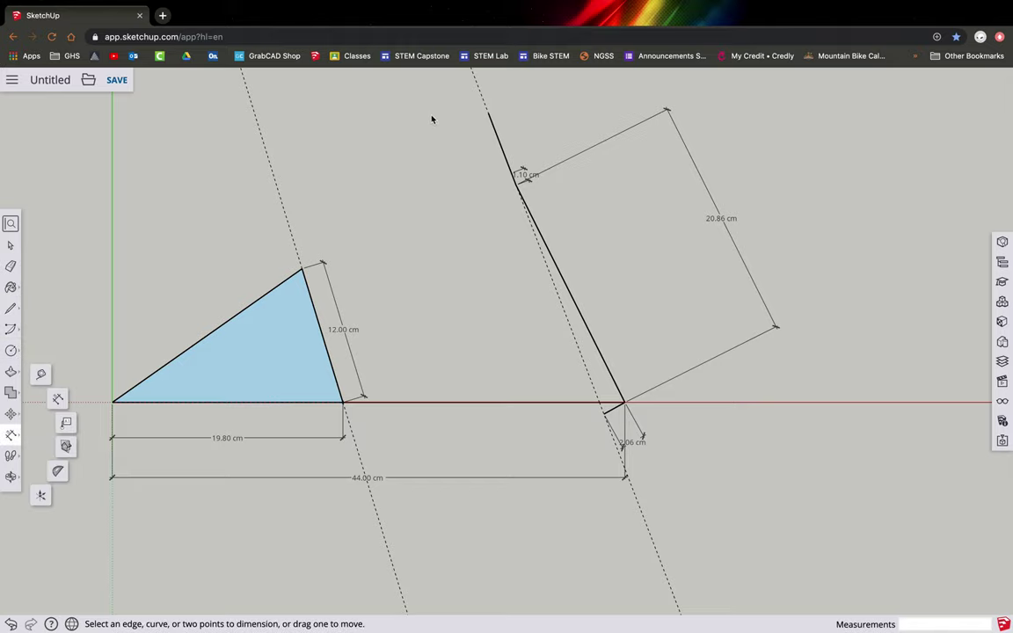
left_click(493, 124)
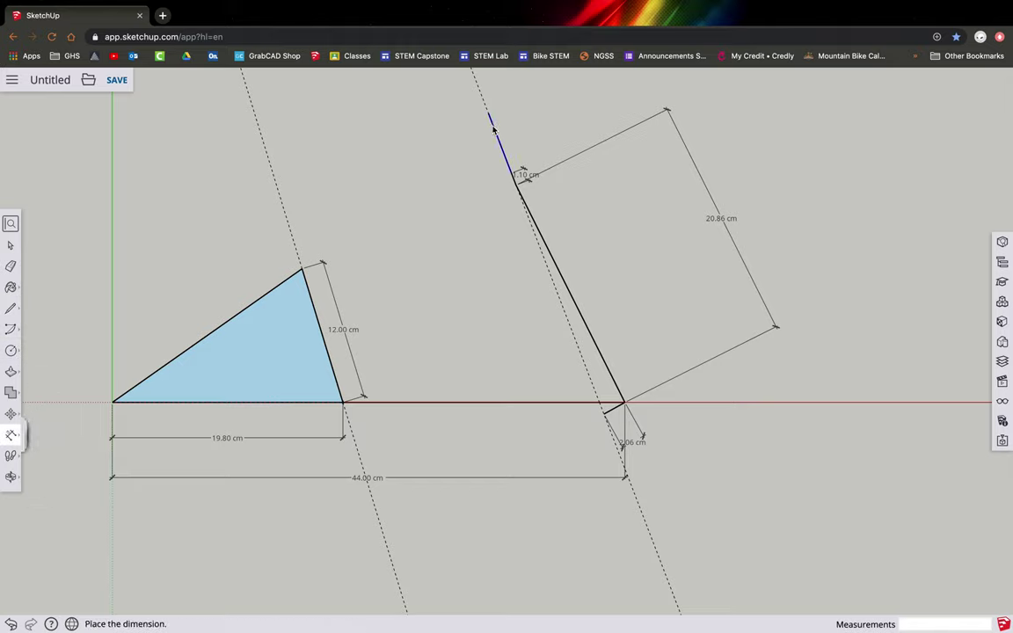
left_click(548, 100)
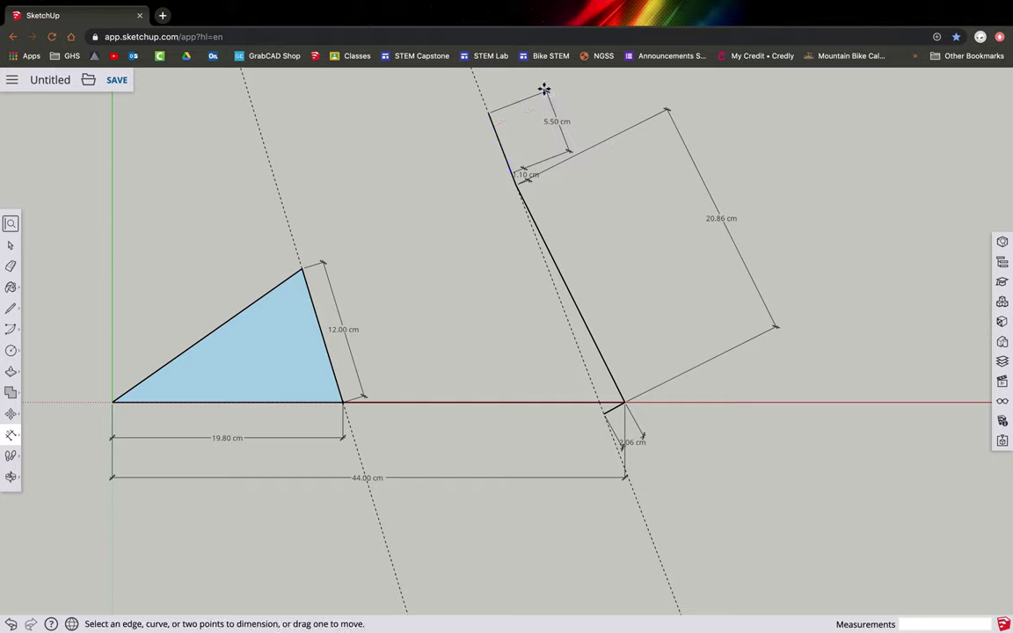
Step: Draw a horizontal line about 20.08 cm long from the upper end of the 5.5 cm segment to the rear angle guide
left_click(11, 308)
left_click(489, 113)
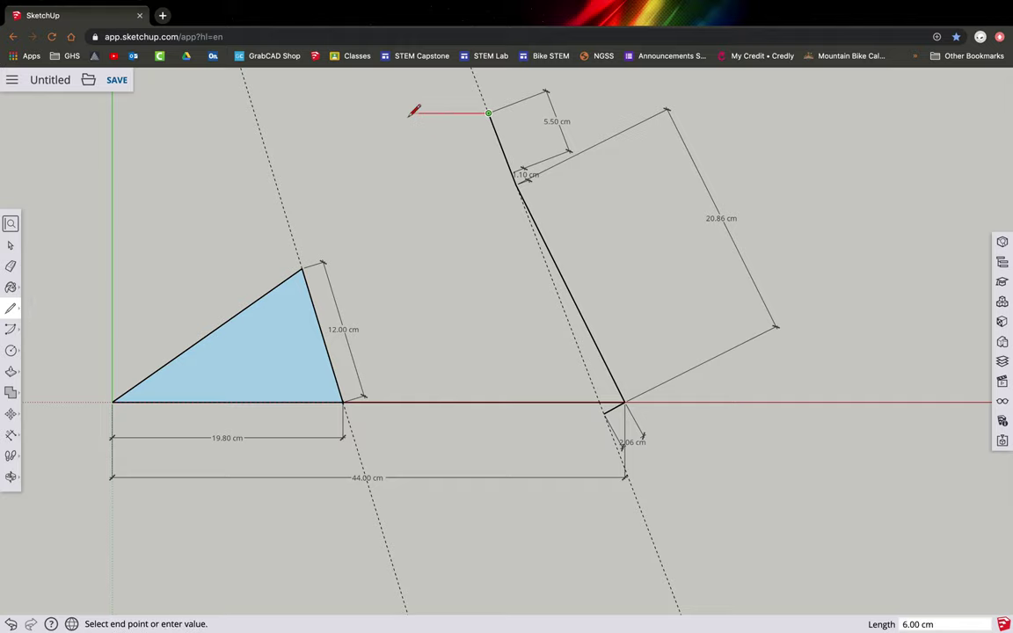
left_click(254, 112)
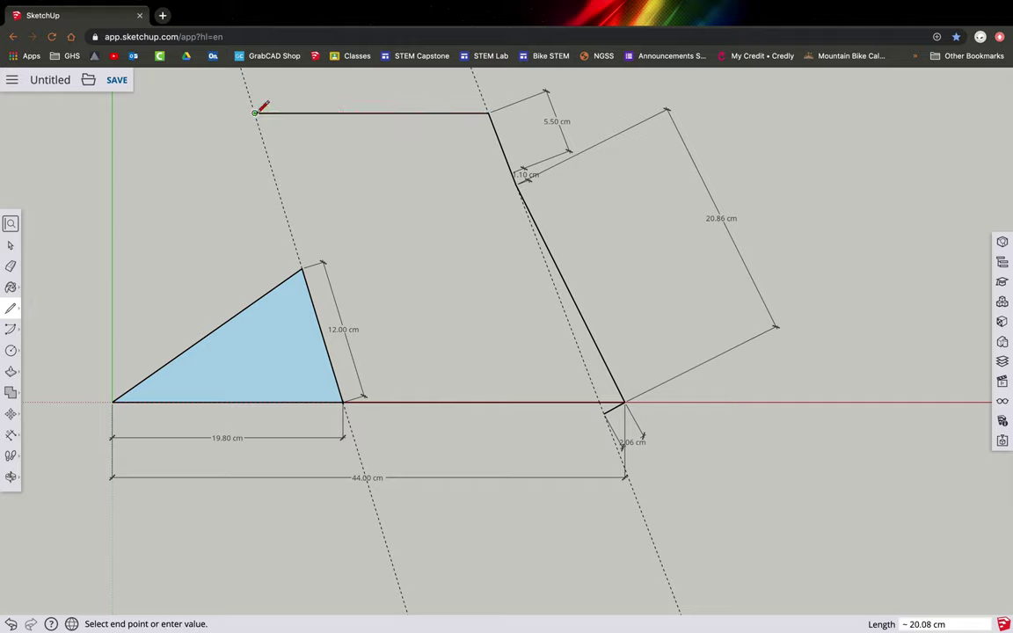
key("Escape")
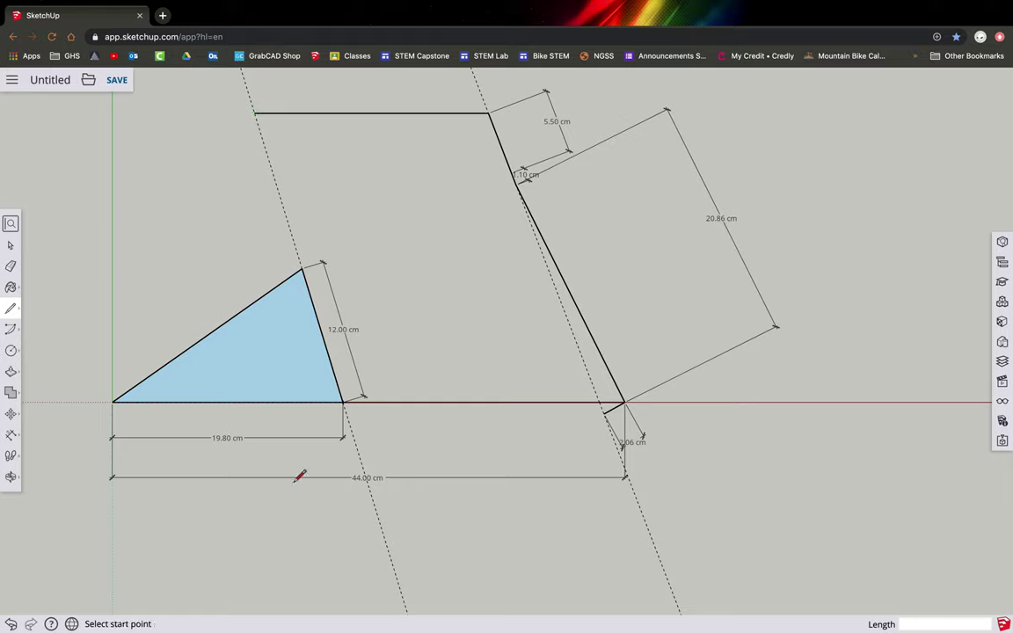
Step: Dimension the horizontal line between the two angle guides, placing the dimension just above it
left_click(11, 435)
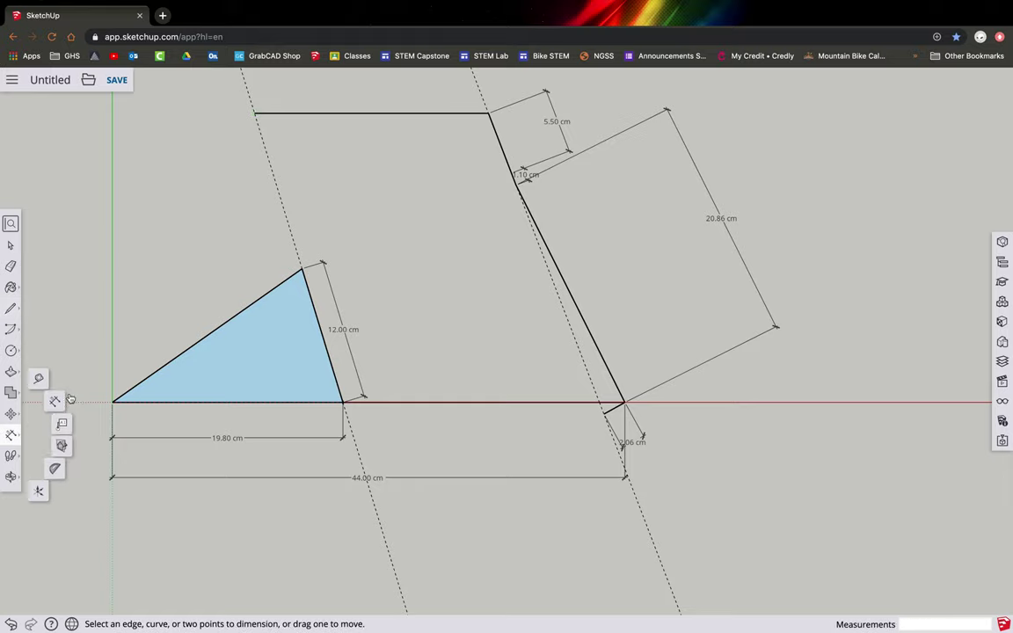
left_click(387, 113)
left_click(383, 93)
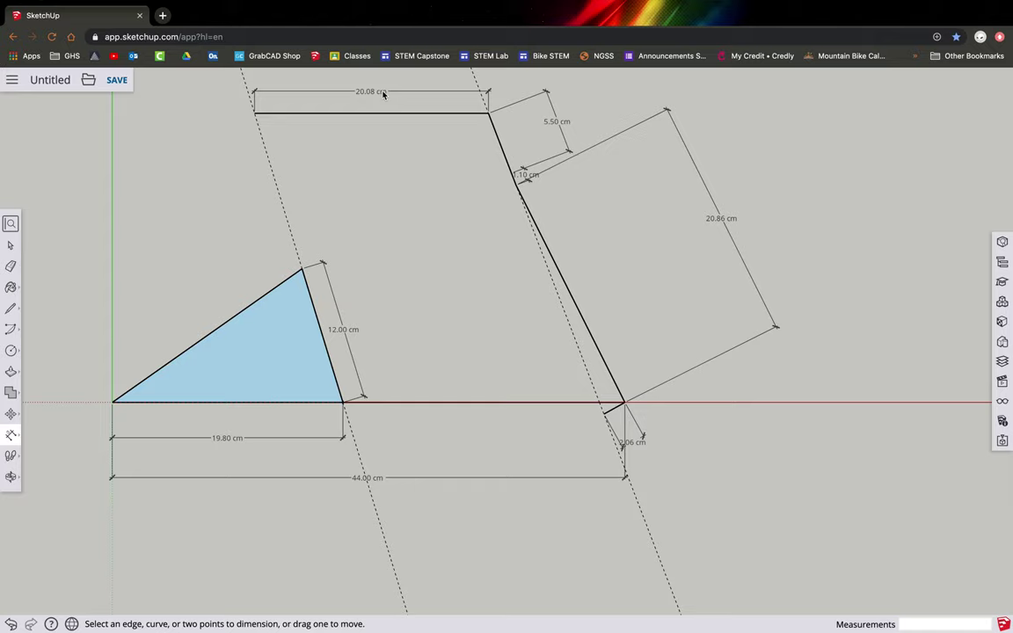
Step: Draw the top tube line from the upper end of the 5.5 cm segment to the apex of the rear triangle
left_click(11, 308)
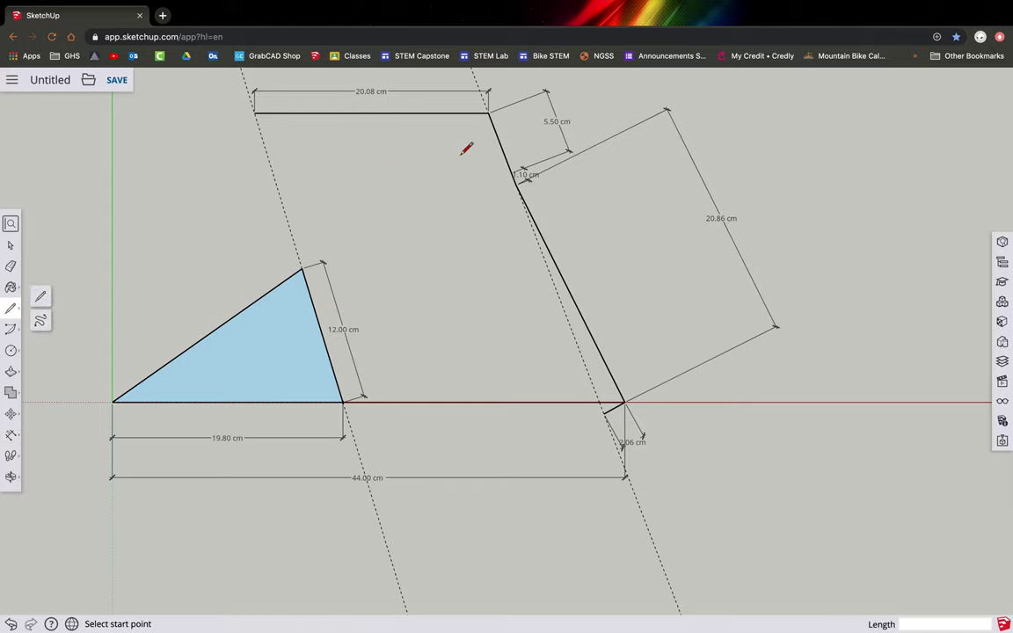
left_click(489, 113)
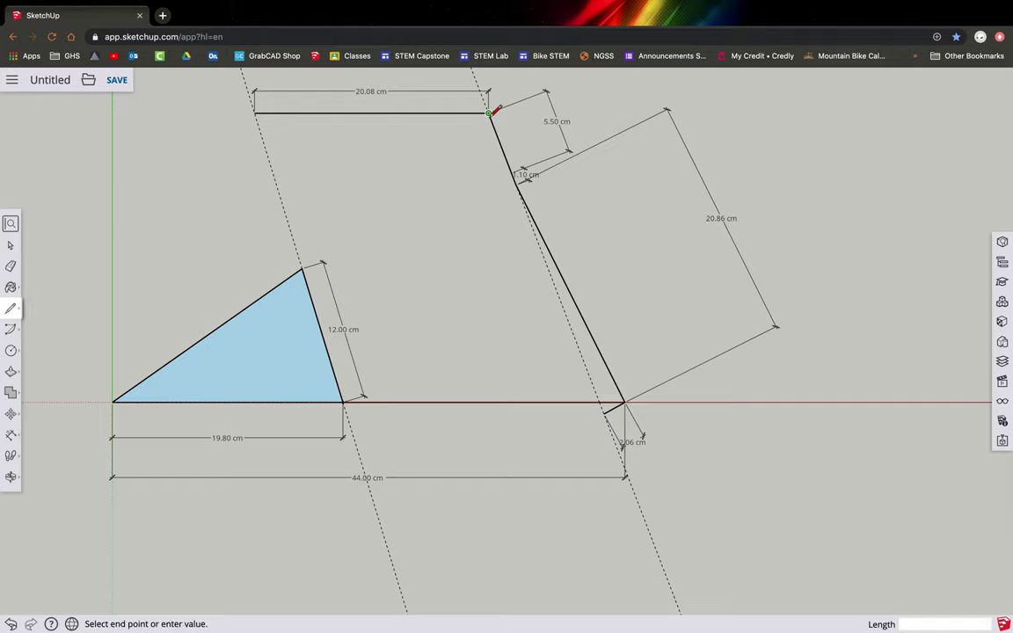
left_click(304, 268)
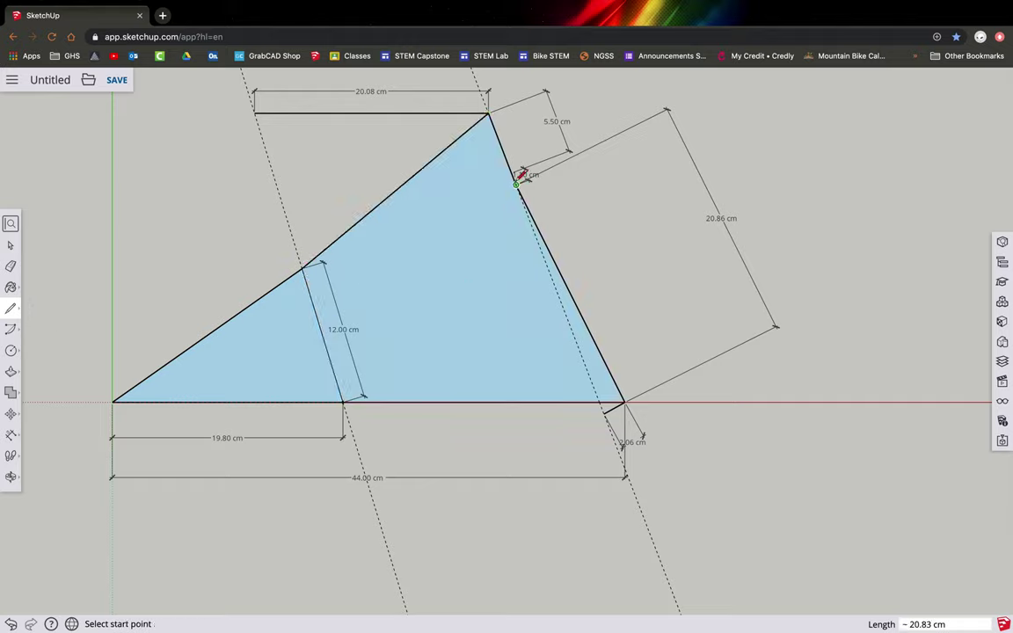
Step: Draw the down tube line from the joint of the 1.1 cm and 5.5 cm segments to the rear triangle's front corner on the baseline
scroll(517, 168, "up", 5)
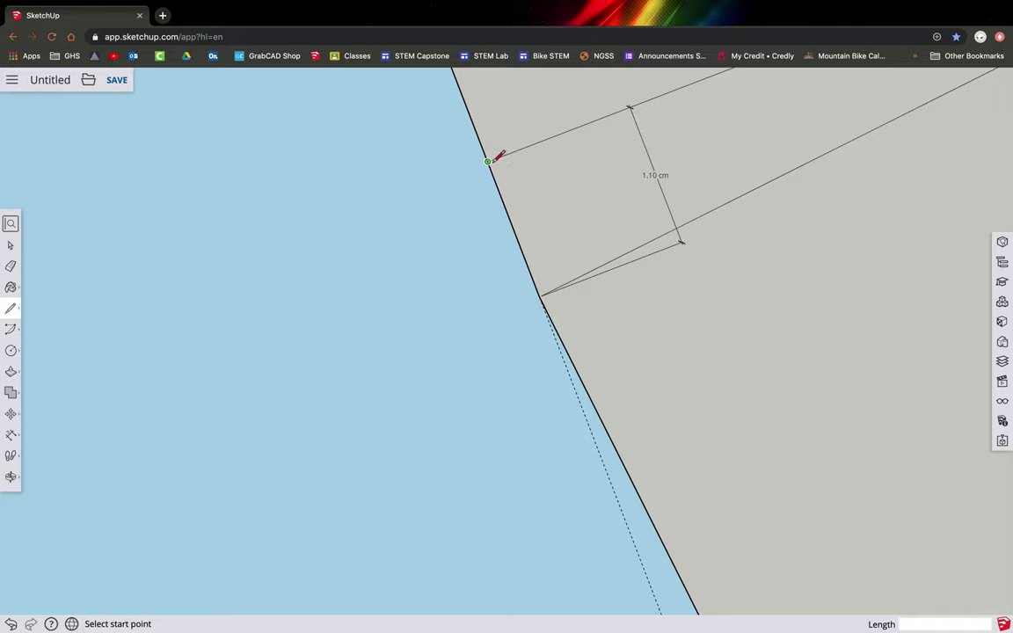
left_click(488, 162)
scroll(461, 226, "down", 6)
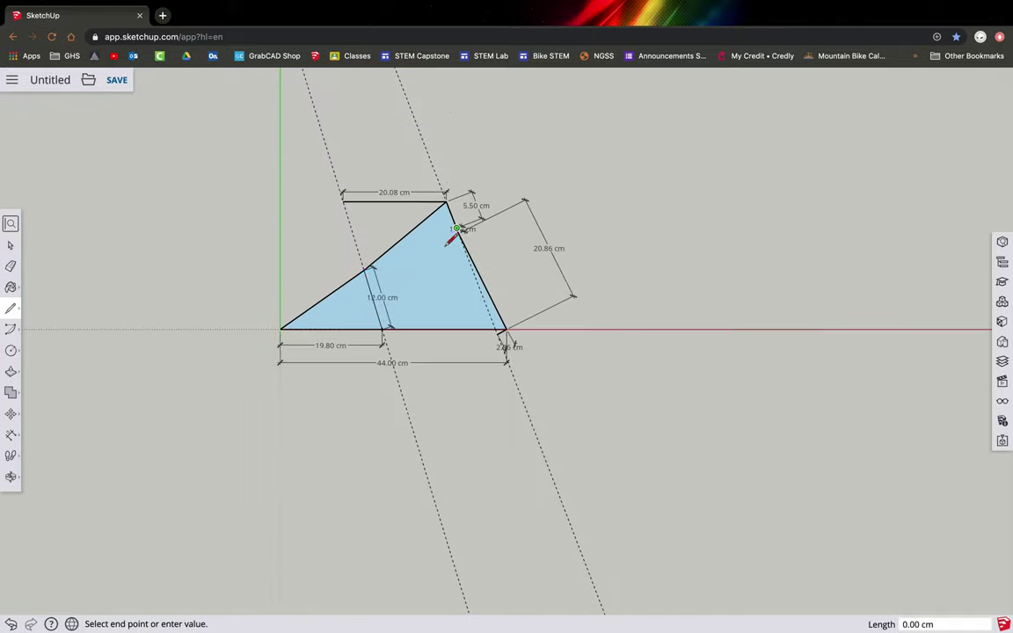
left_click(384, 328)
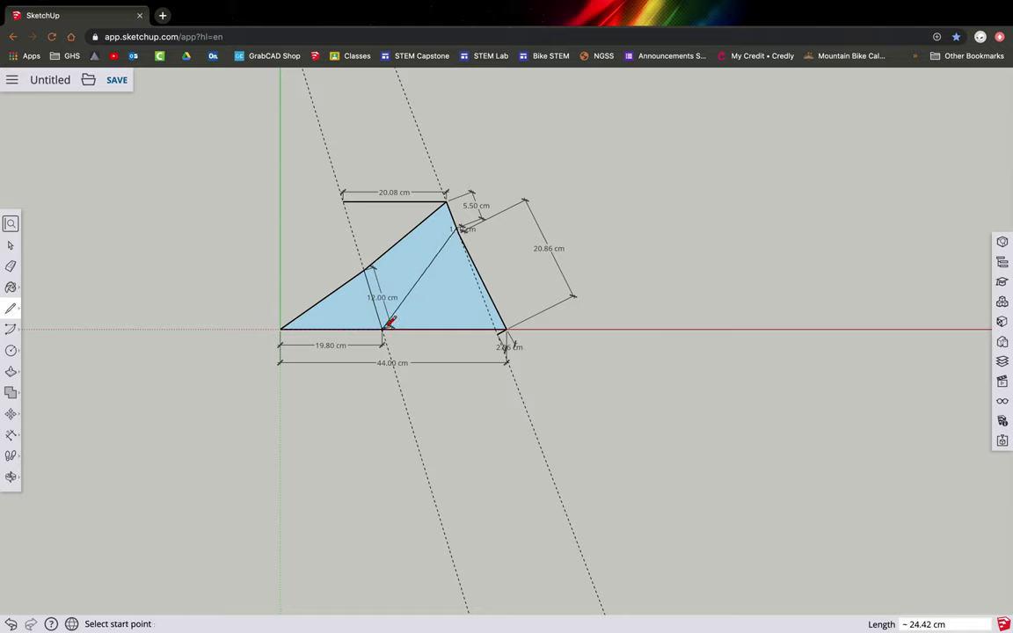
Step: Delete the face enclosed by the down tube line, the fork line and the baseline
left_click(10, 248)
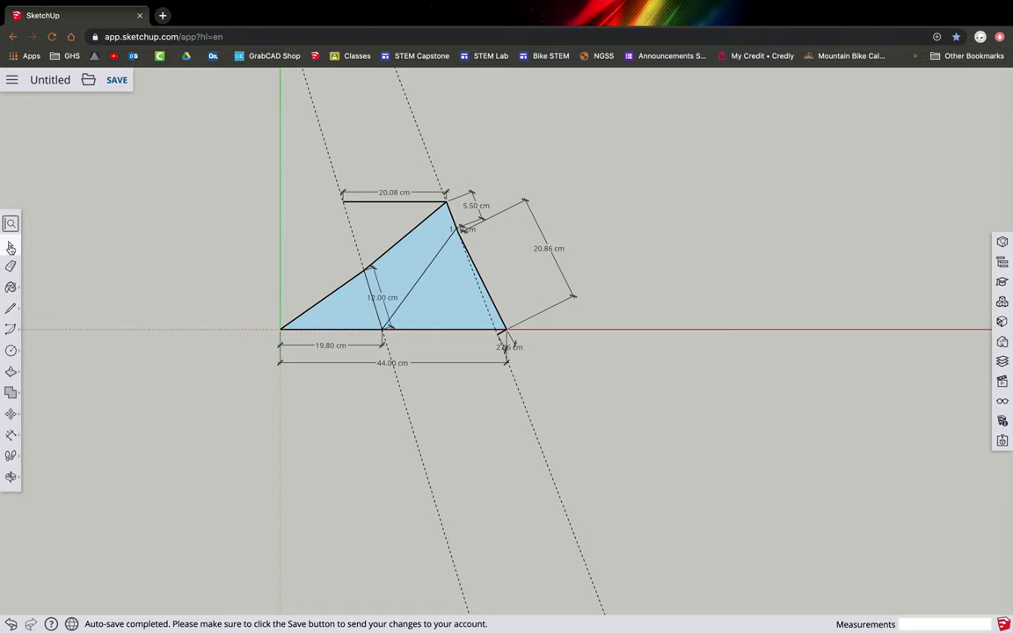
left_click(457, 290)
key("Delete")
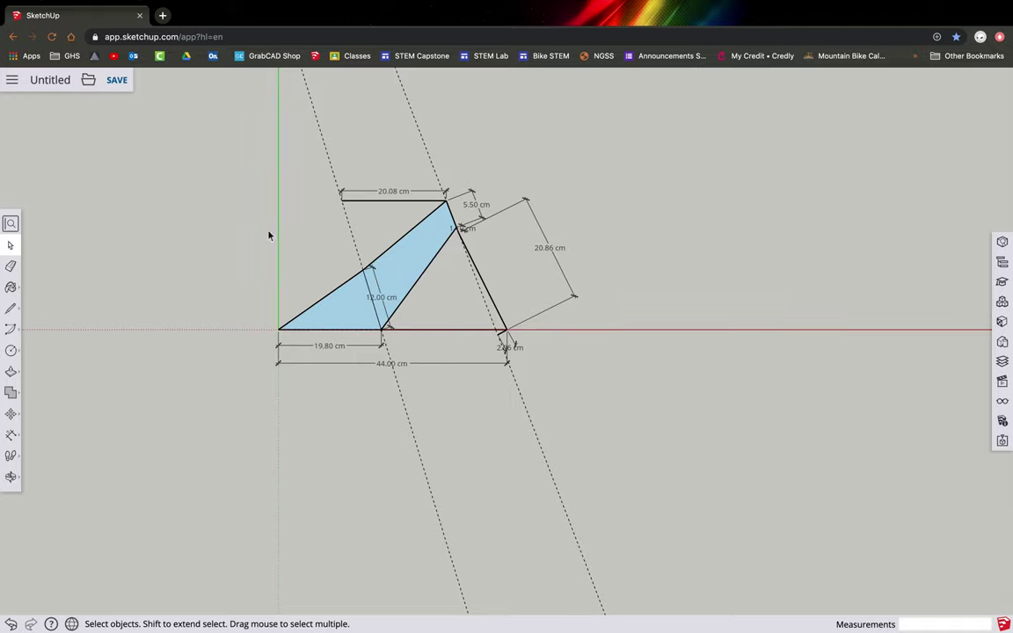
Step: Offset the outline of the rear triangle face inward to form a narrow tube-width border
scroll(255, 231, "up", 3)
scroll(255, 231, "up", 1)
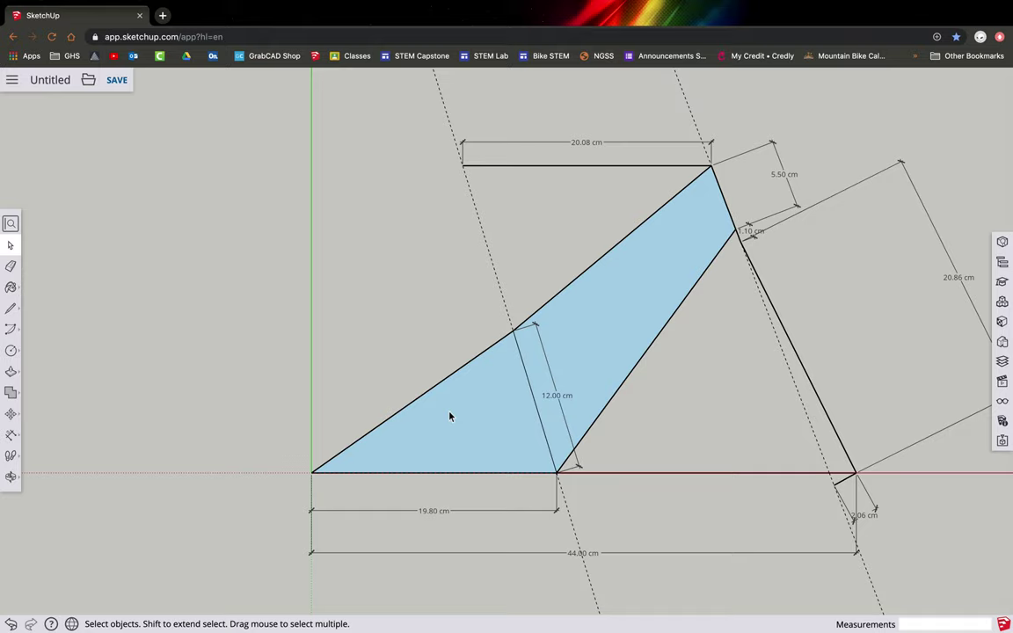
left_click(11, 374)
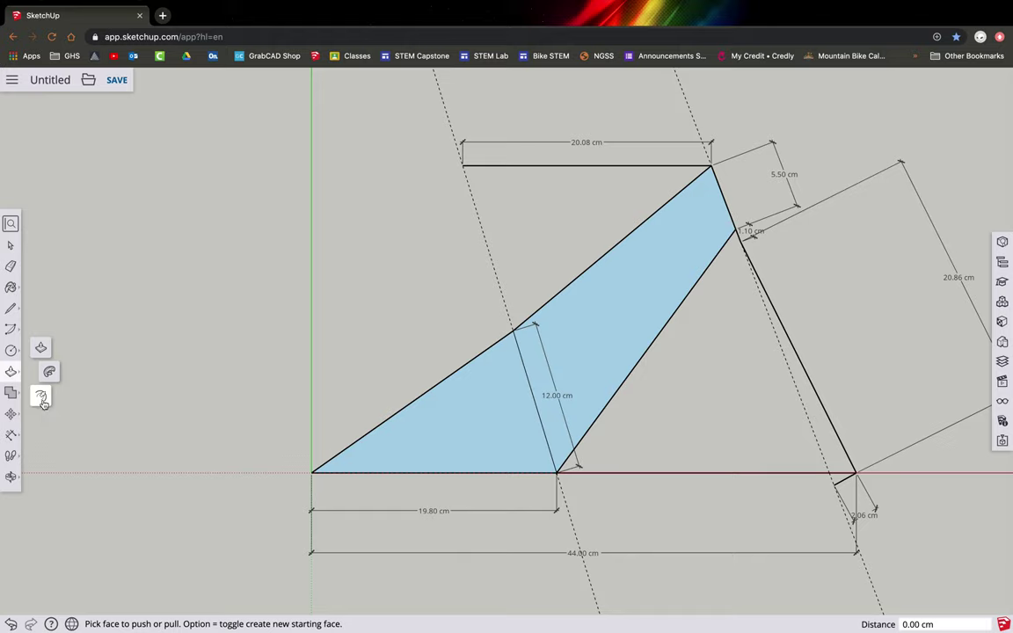
left_click(41, 399)
left_click(484, 428)
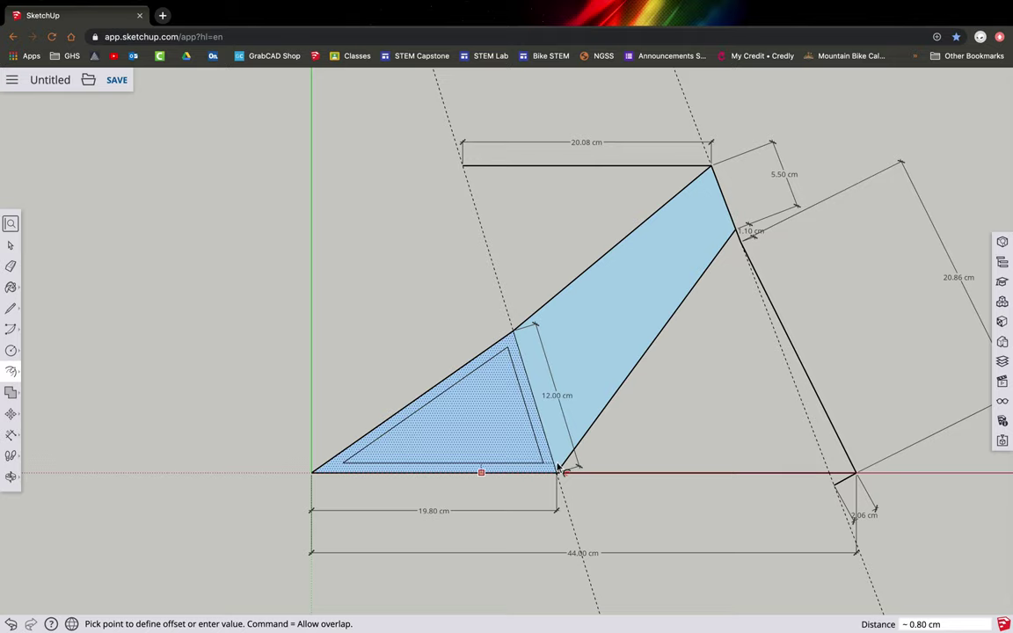
left_click(554, 465)
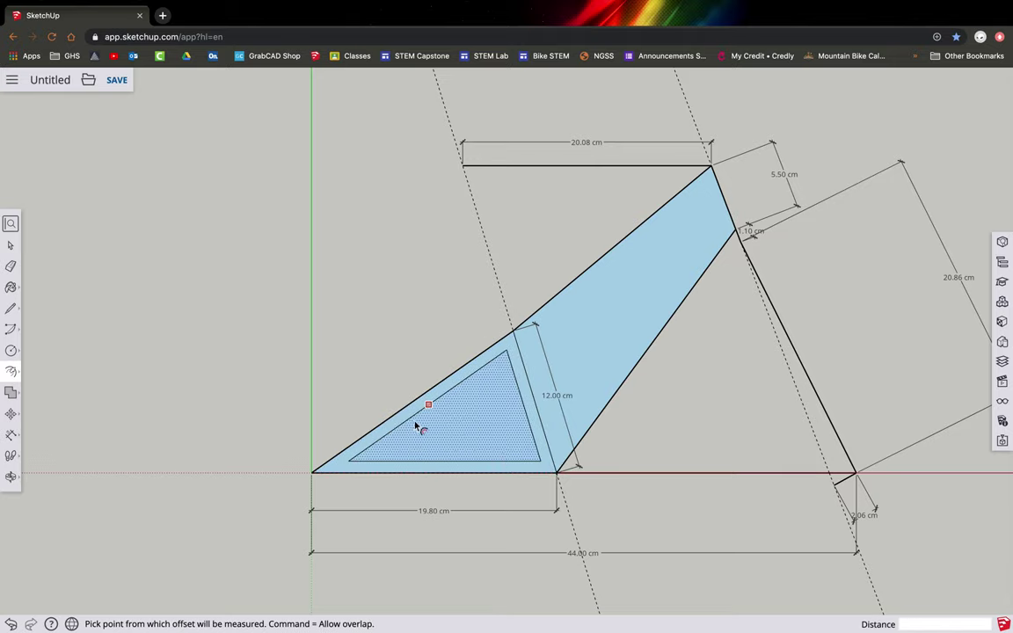
Step: Delete the inner face of the rear triangle, leaving only its border
left_click(11, 246)
left_click(483, 412)
key("Delete")
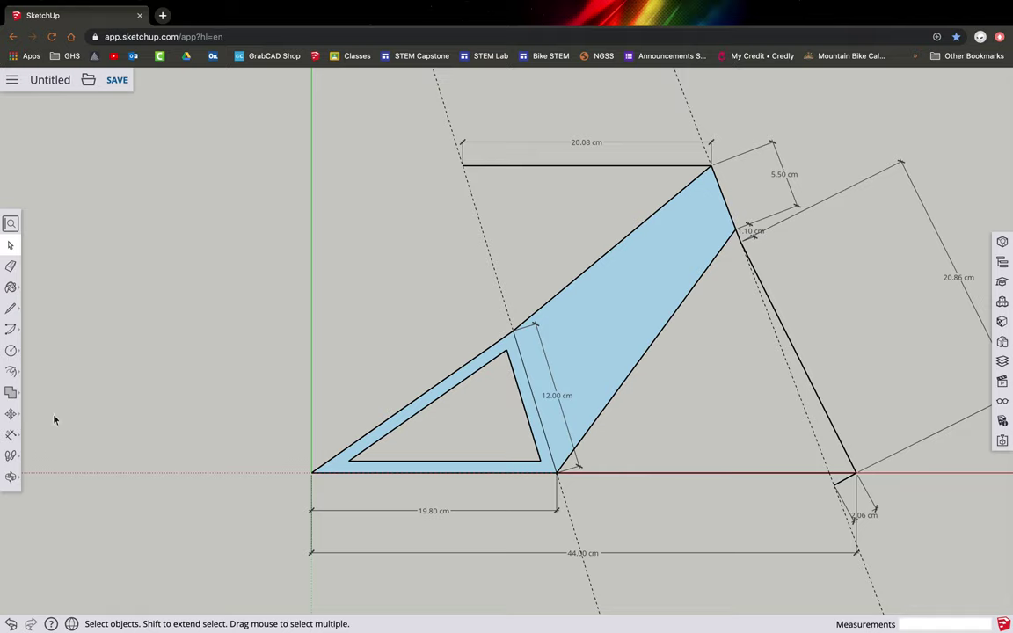
Step: Offset the outline of the front frame face inward by about 1.16 cm
left_click(44, 369)
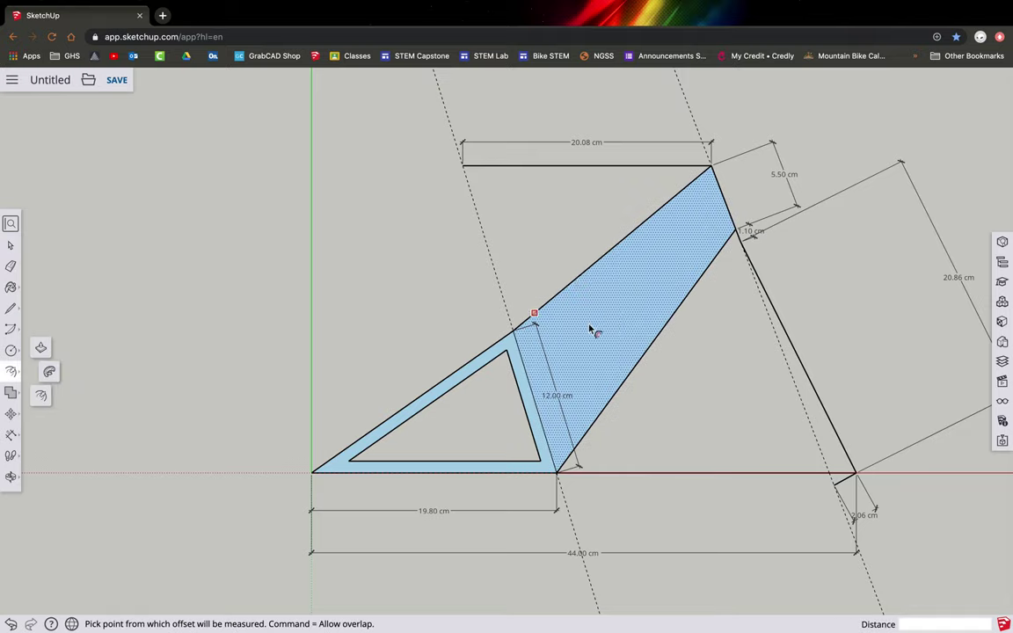
left_click(608, 323)
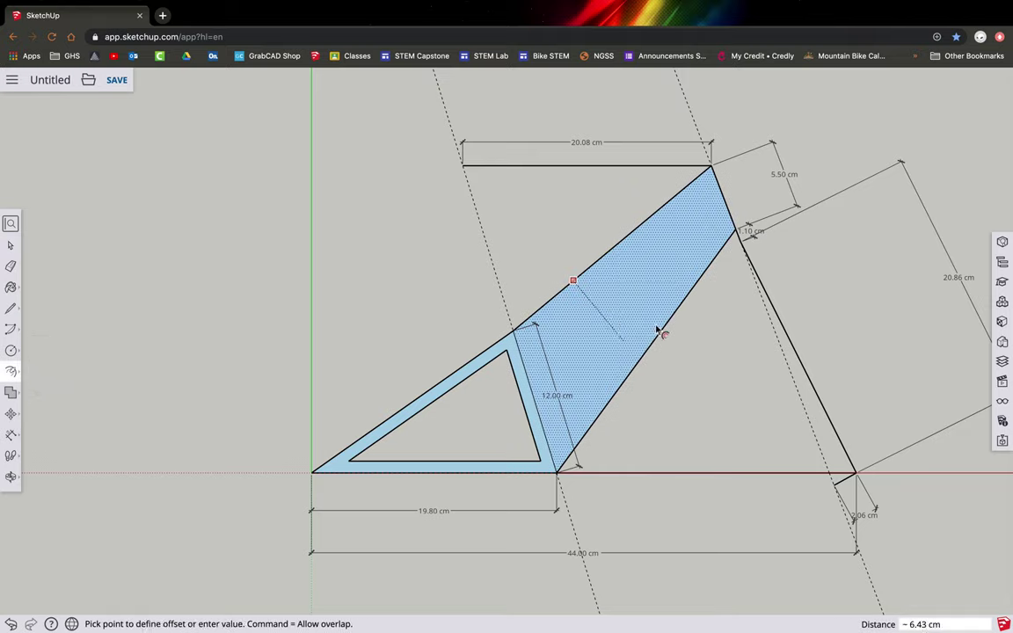
left_click(642, 252)
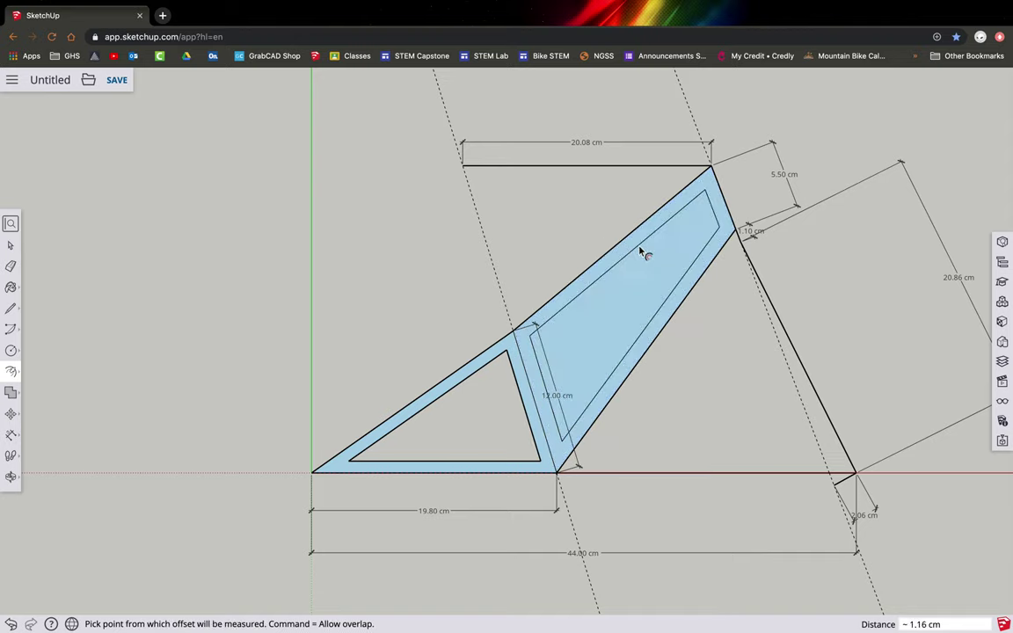
Step: Delete the inner face of the front frame section, leaving only its border
left_click(10, 244)
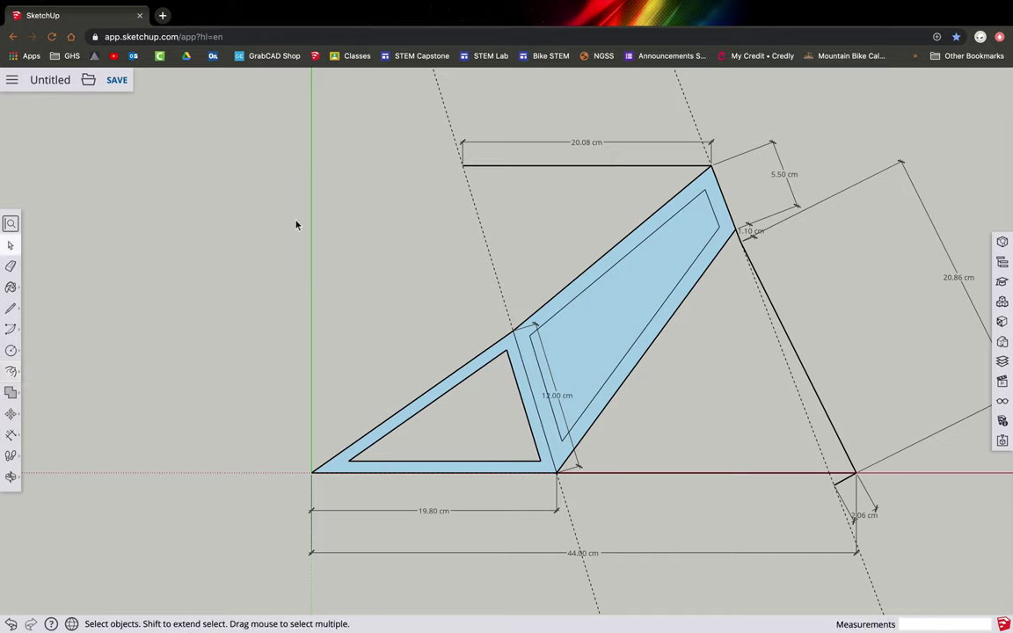
left_click(664, 287)
key("Delete")
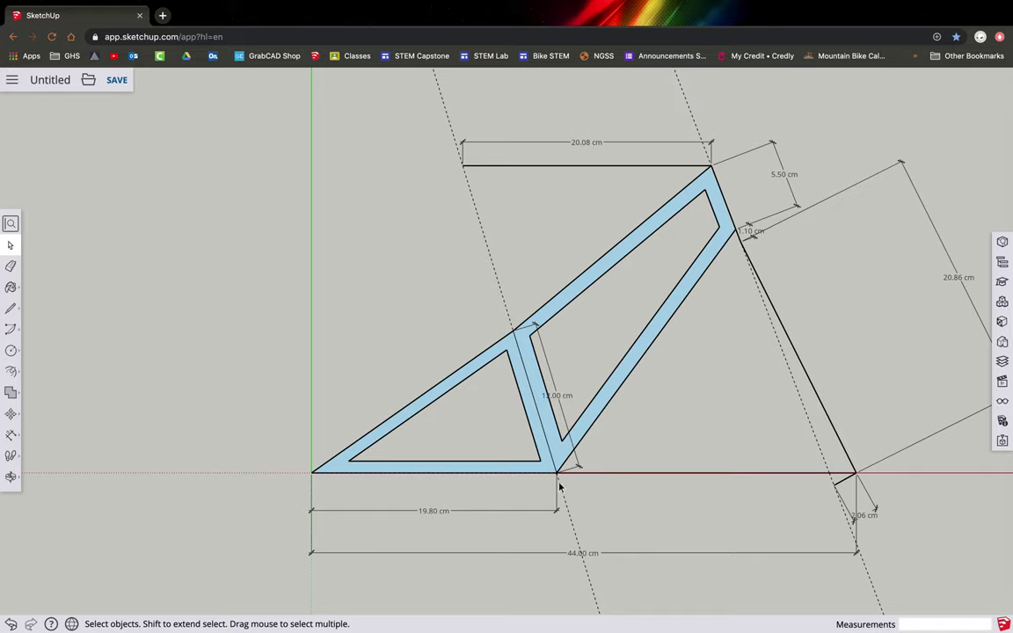
Step: Paint the rear triangle and front frame borders magenta with Color K04 from the Colors materials, and close the materials
left_click(12, 288)
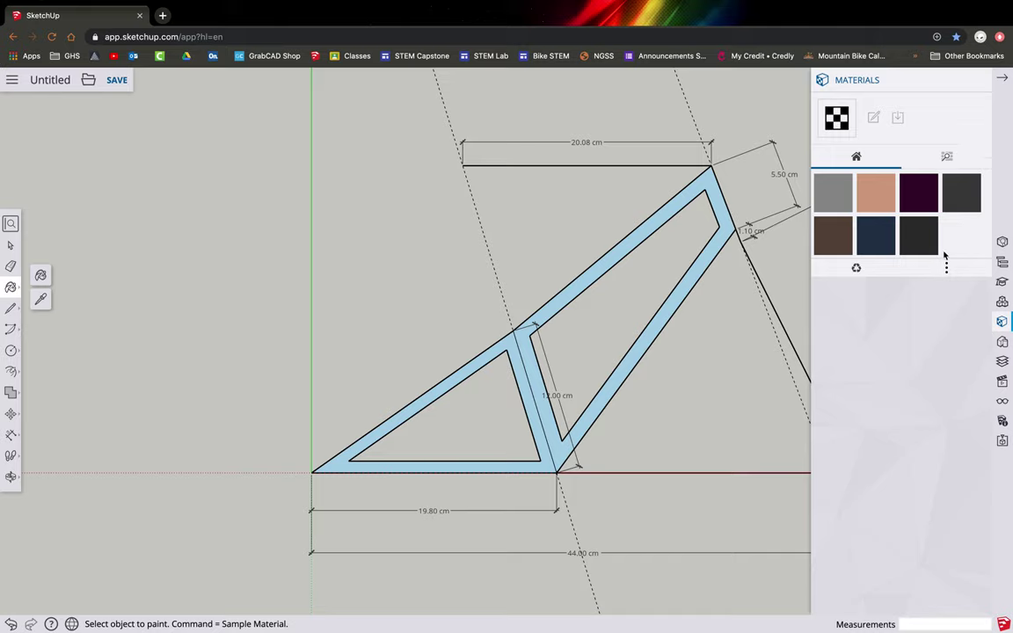
left_click(949, 267)
left_click(949, 267)
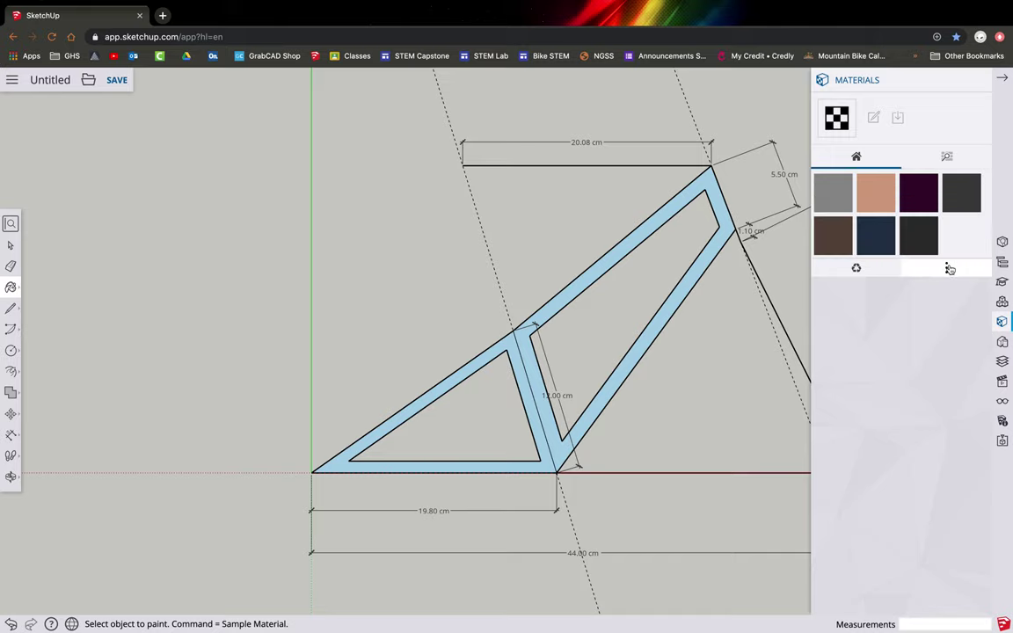
left_click(947, 157)
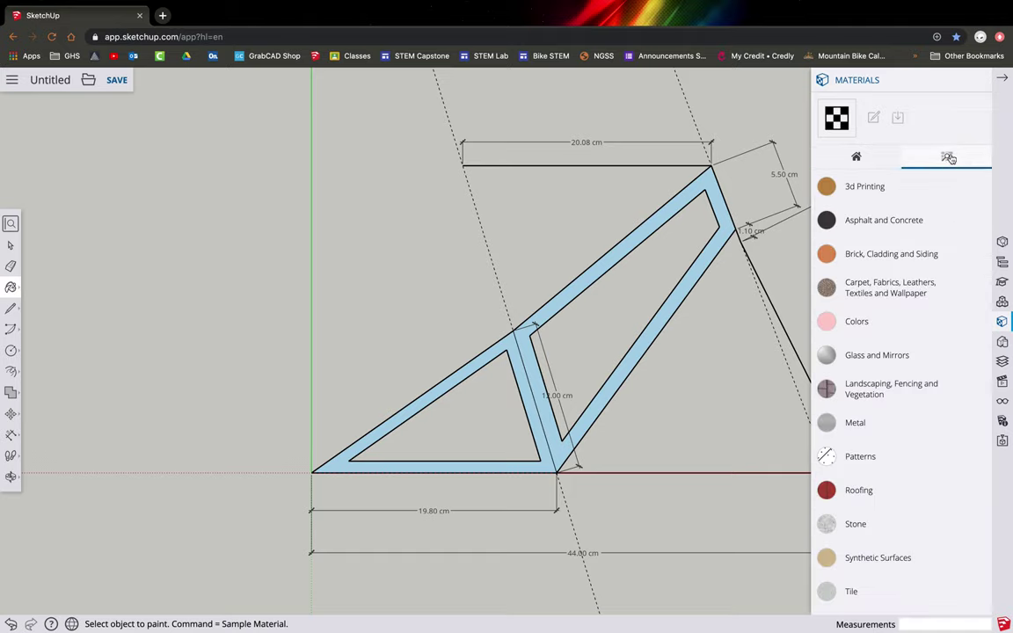
left_click(877, 325)
scroll(920, 484, "down", 10)
scroll(920, 490, "up", 5)
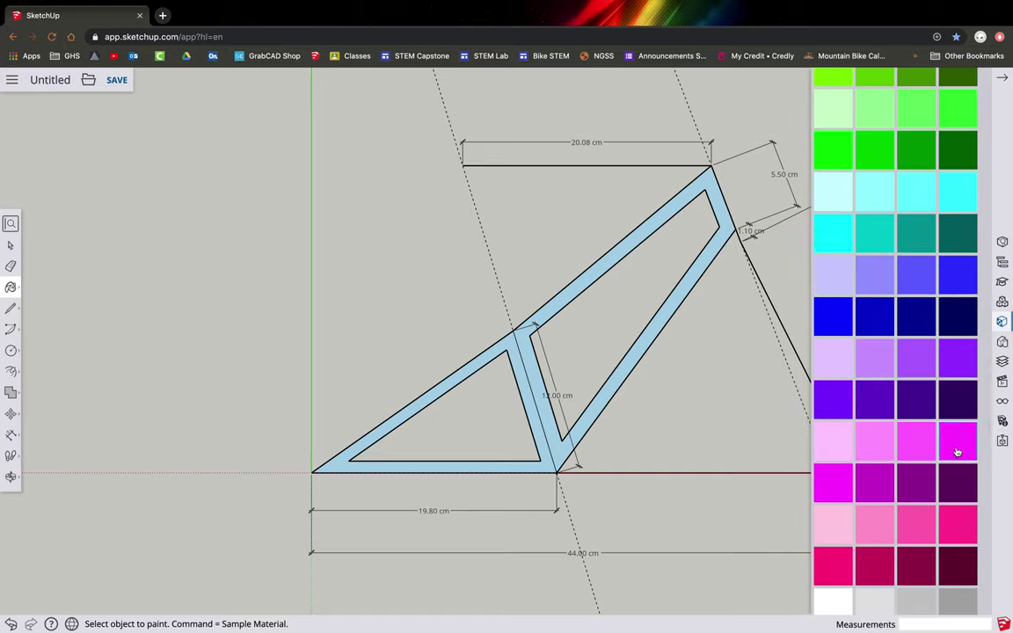
left_click(958, 447)
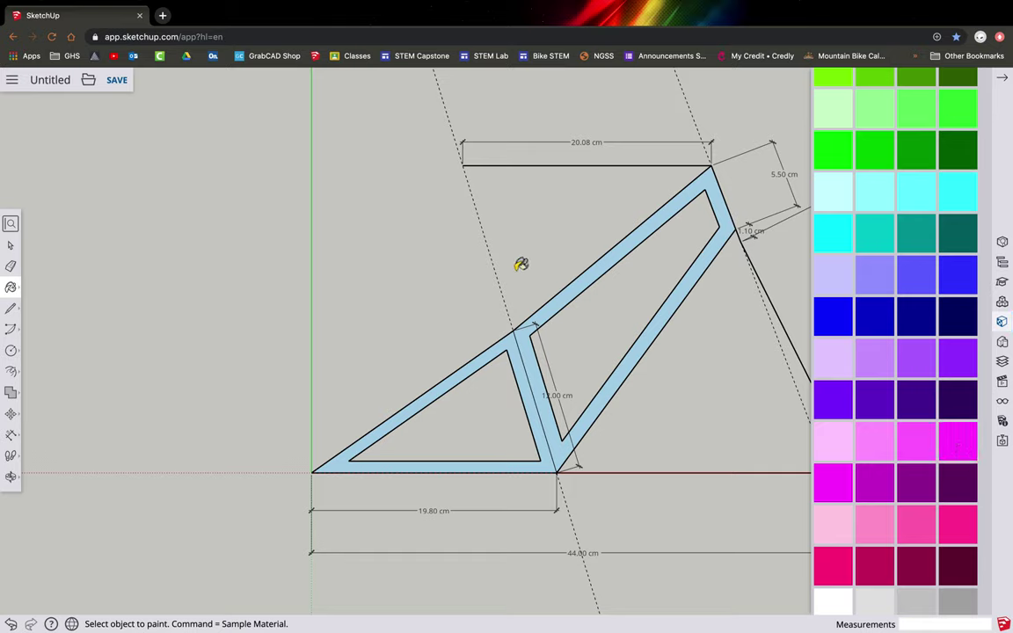
left_click(567, 286)
left_click(516, 336)
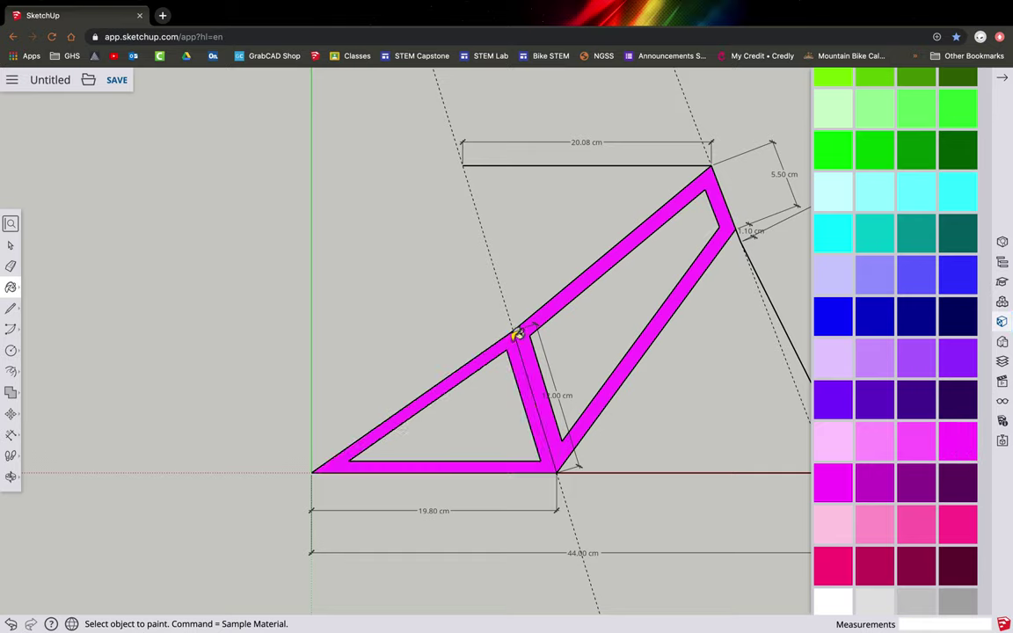
scroll(930, 312, "up", 10)
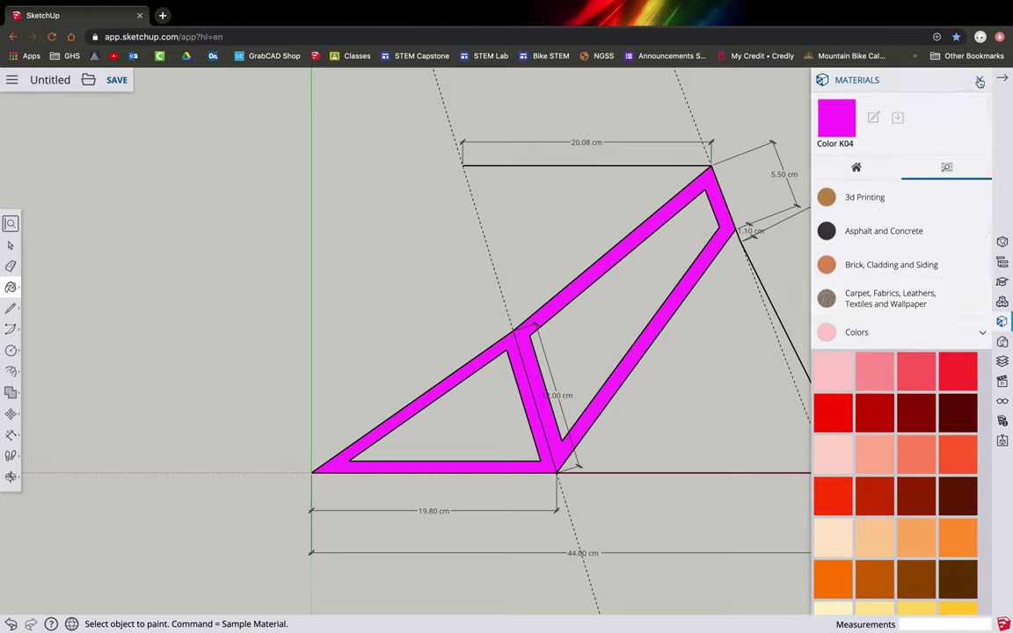
left_click(980, 82)
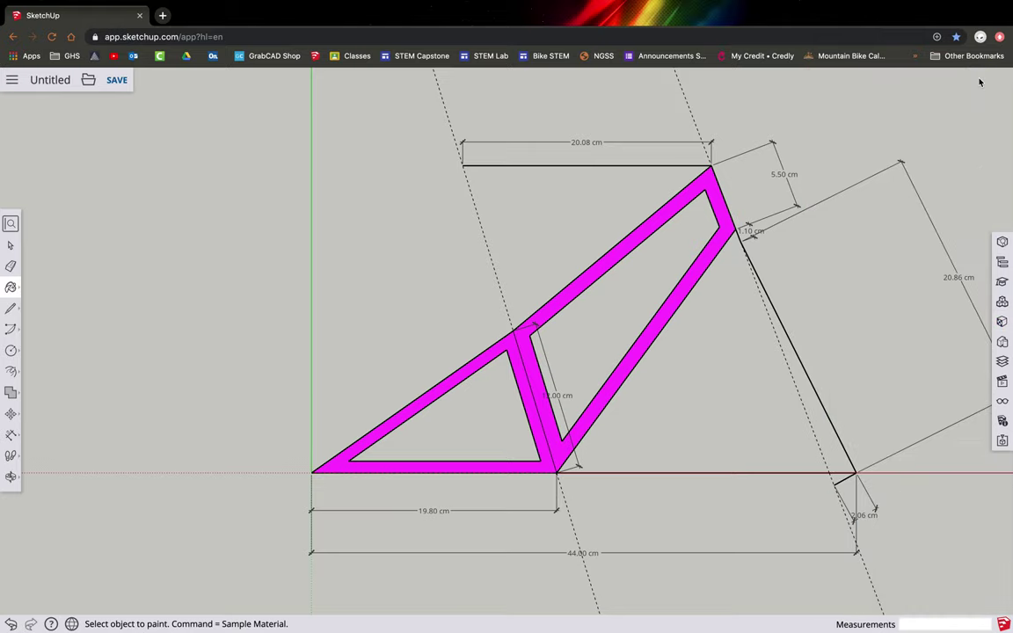
Step: Draw a circle with a 15 cm radius centred on the red axis, clear of the frame behind its rear end
scroll(789, 367, "down", 5)
scroll(788, 367, "up", 5)
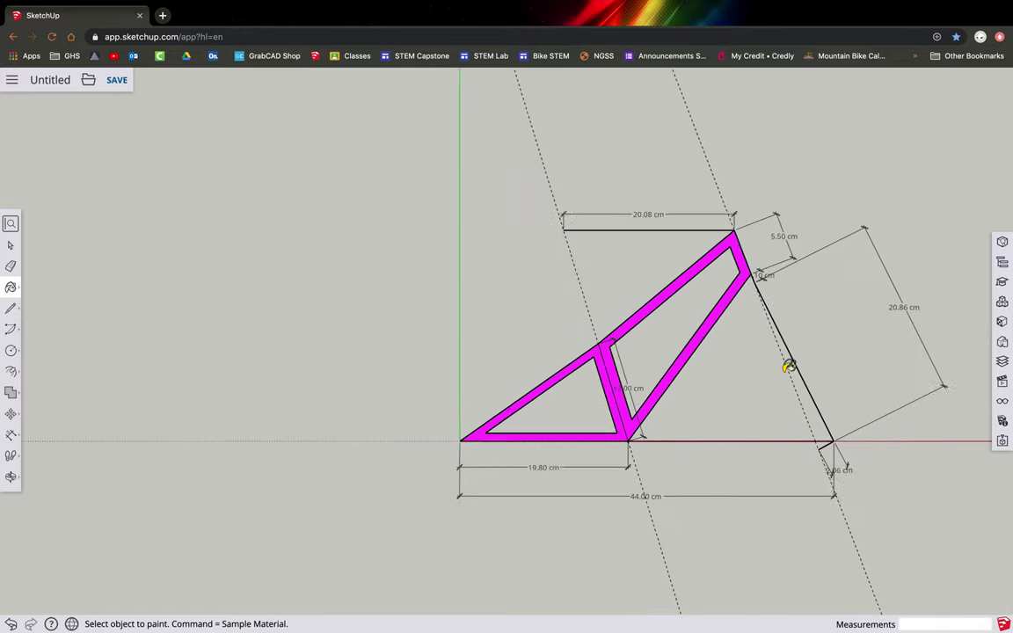
scroll(788, 366, "down", 2)
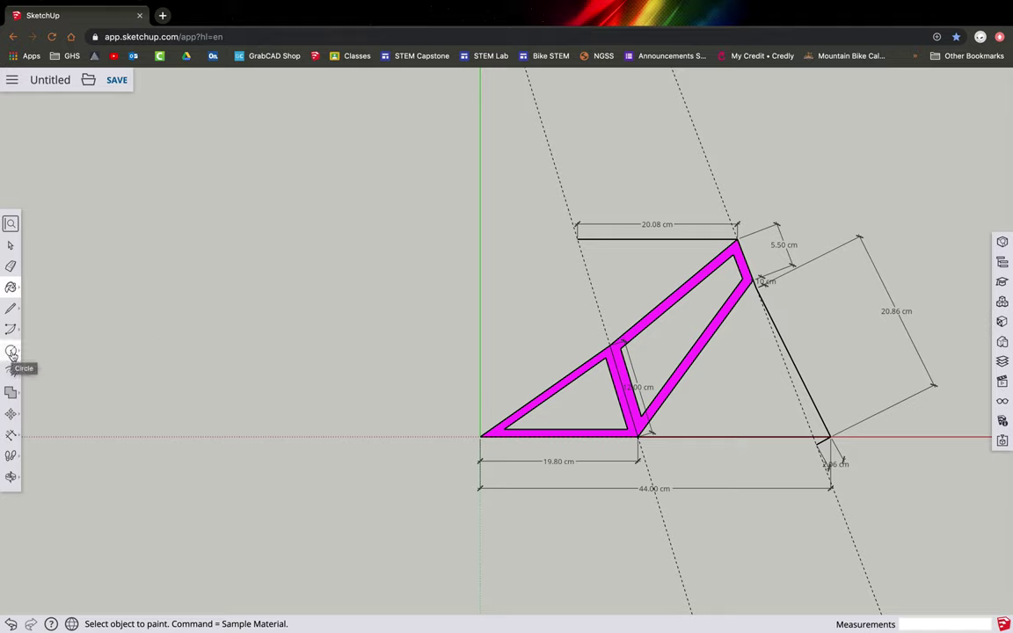
left_click(11, 352)
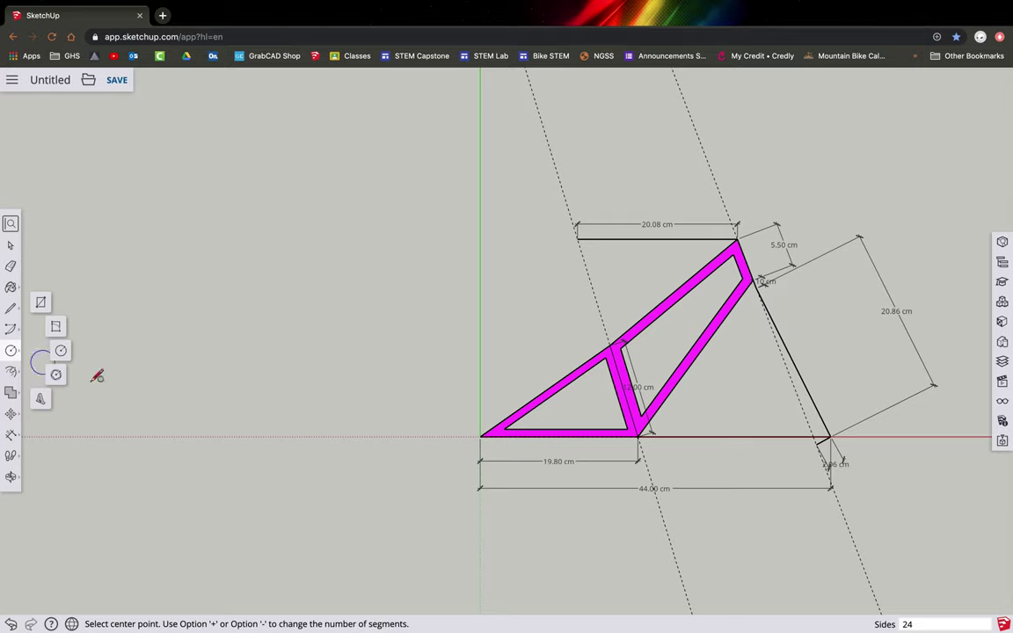
left_click(175, 435)
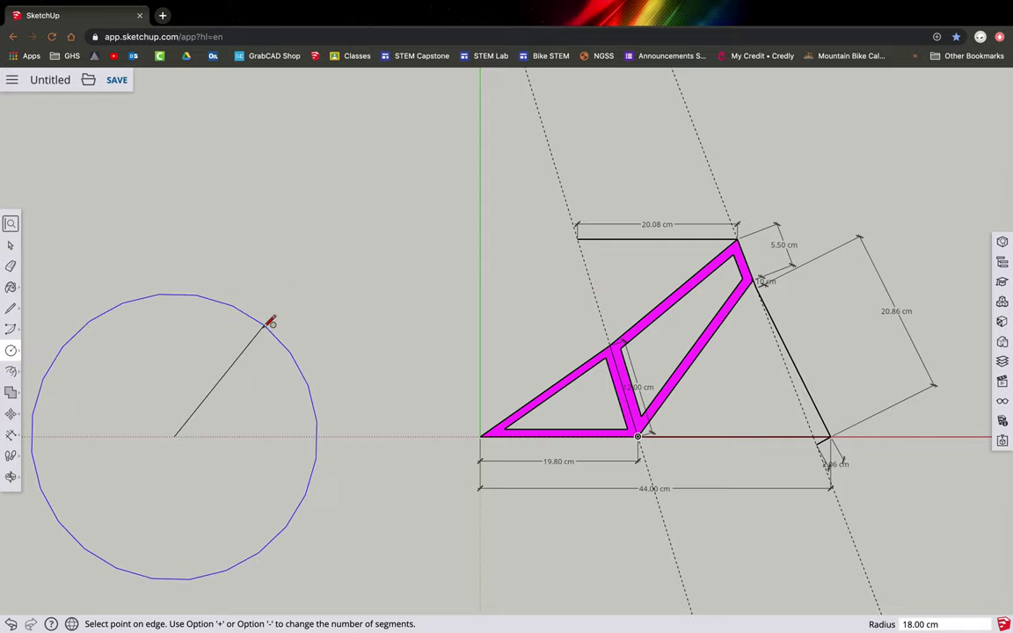
type("15")
key("Return")
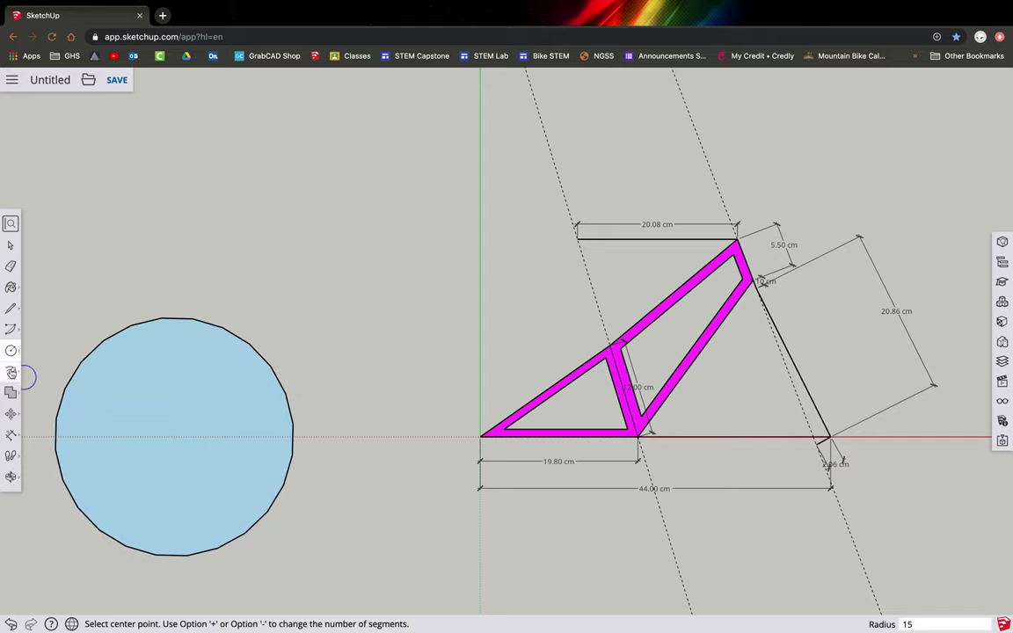
Step: Offset the circle's edge inward by 4 cm, and offset the resulting inner circle inward by another 2 cm
left_click(11, 373)
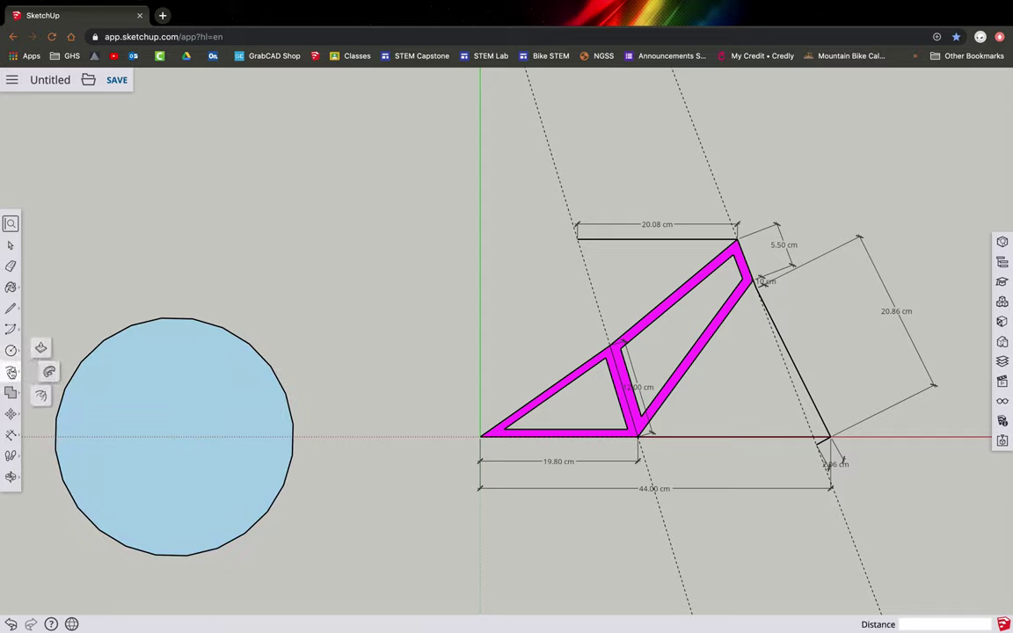
left_click(40, 395)
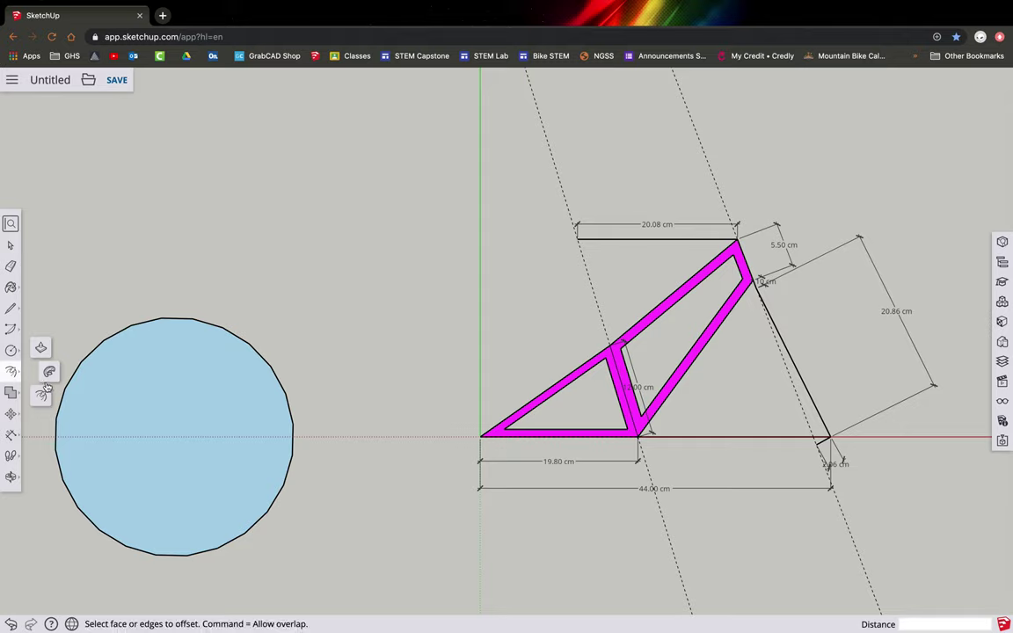
left_click(236, 337)
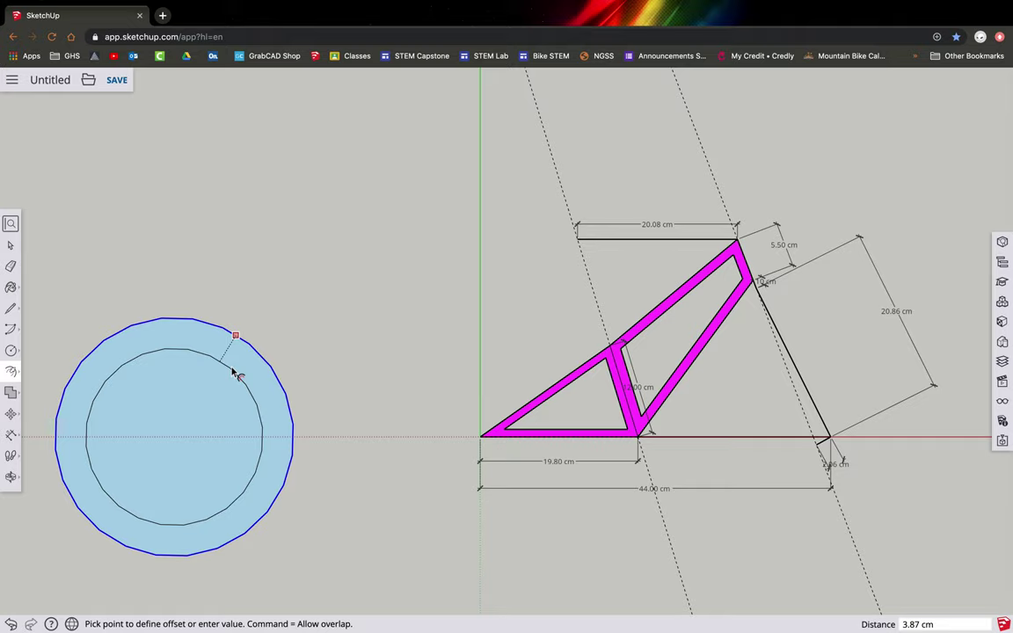
type("4")
key("Return")
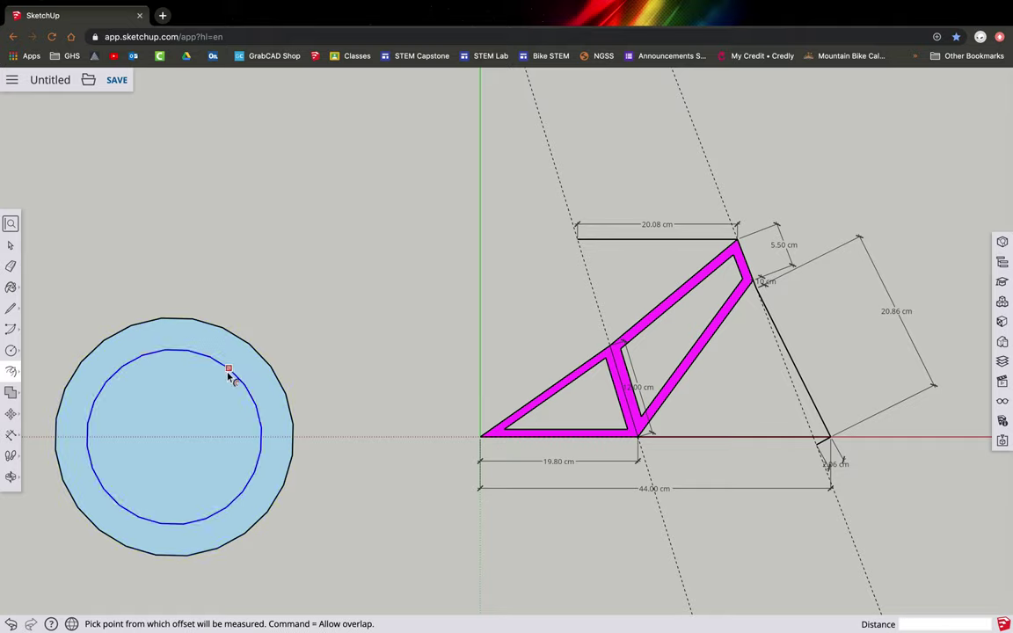
left_click(233, 373)
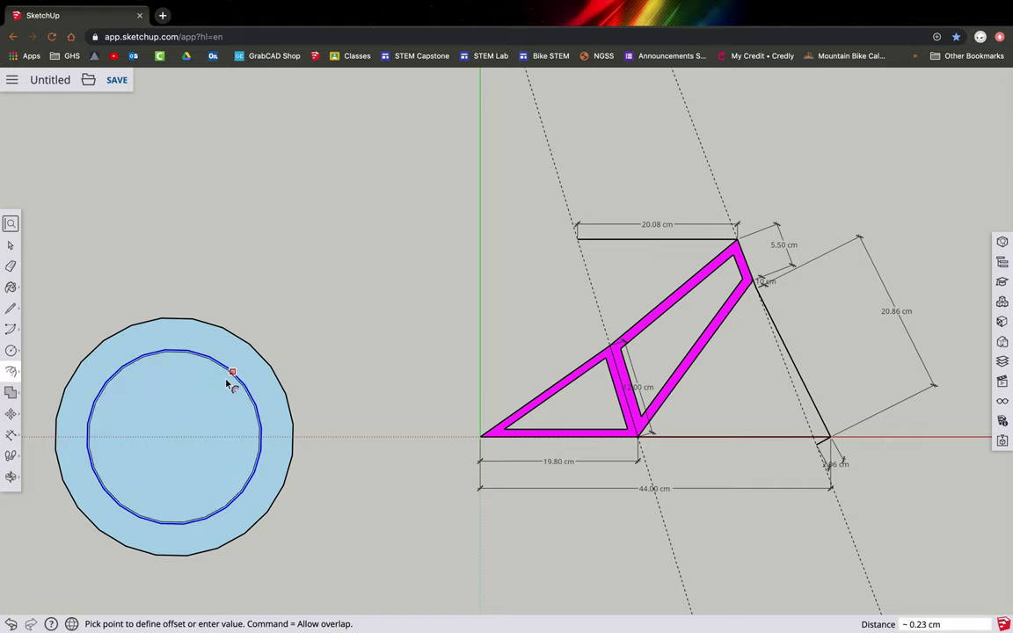
type("2")
key("Return")
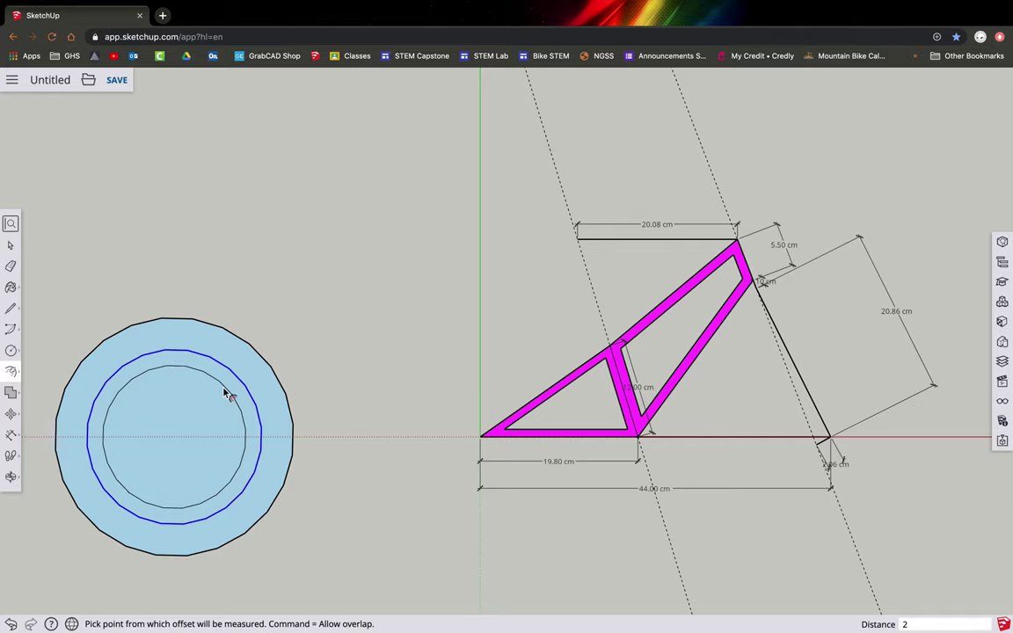
Step: Delete the innermost circular face of the wheel, leaving the tyre and rim rings
left_click(10, 245)
left_click(198, 426)
key("Delete")
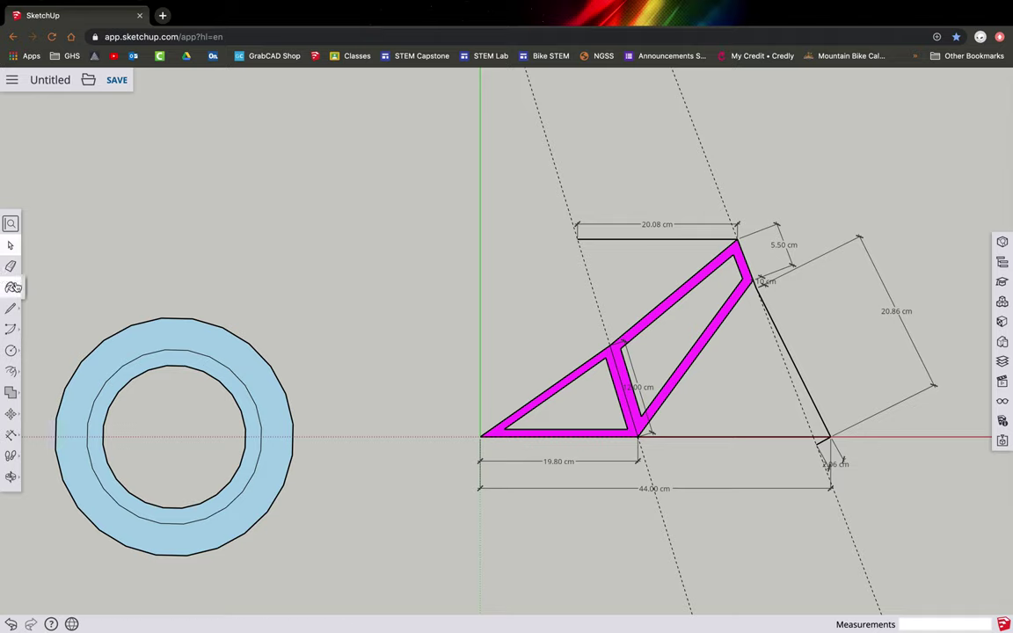
Step: Paint the wheel's outer tyre ring near-black using the Colors materials
left_click(11, 287)
scroll(863, 475, "down", 15)
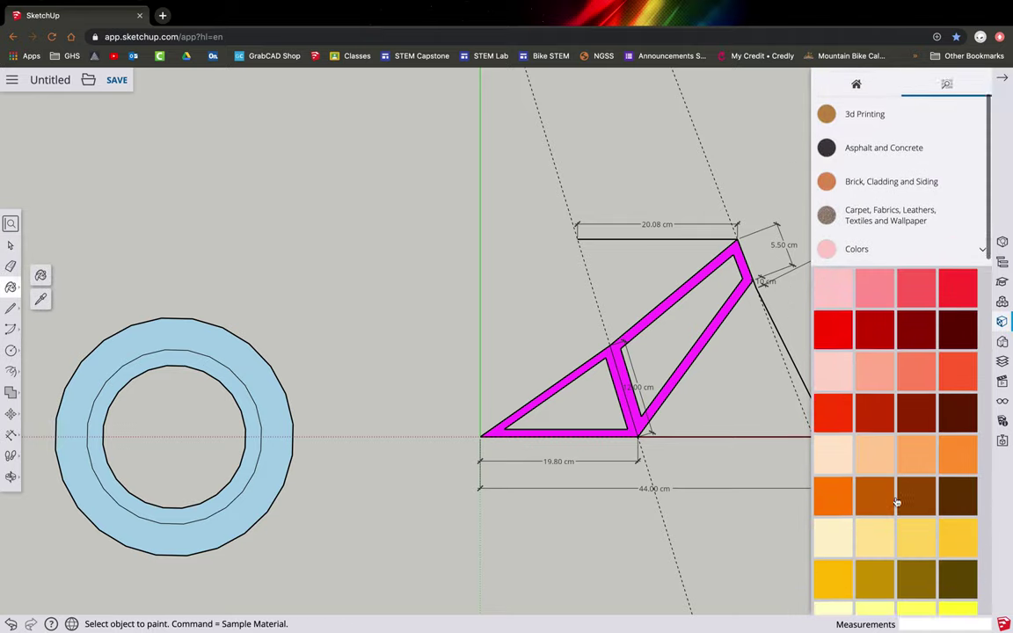
scroll(893, 475, "up", 1)
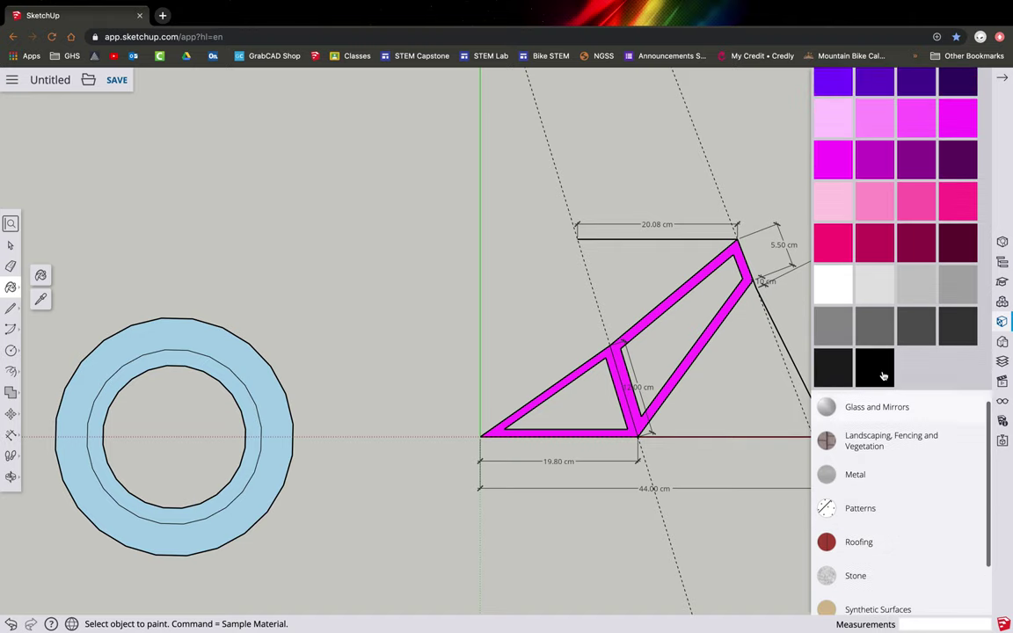
left_click(875, 364)
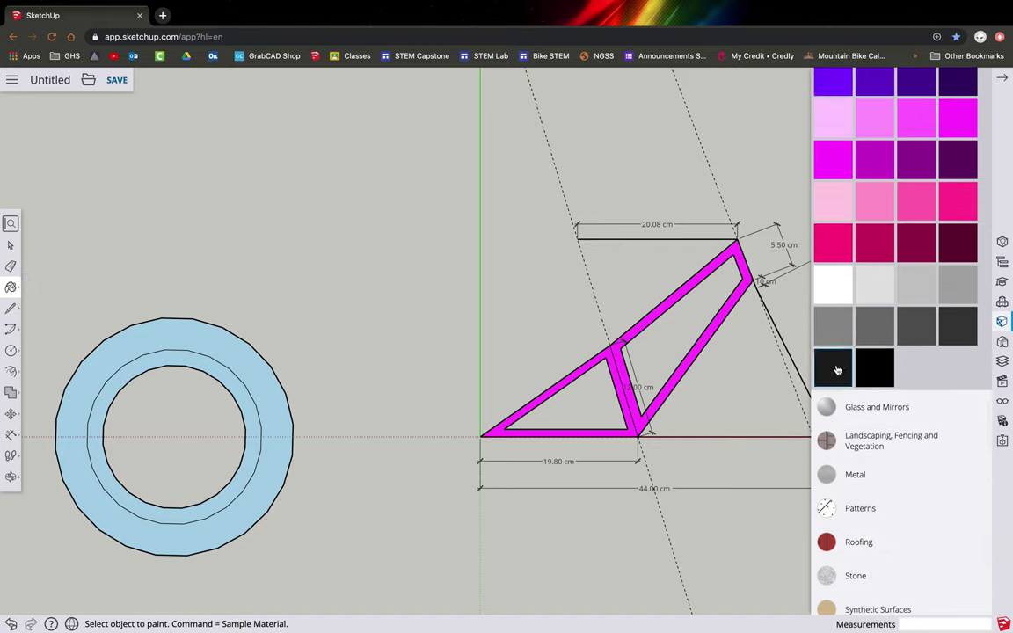
left_click(203, 332)
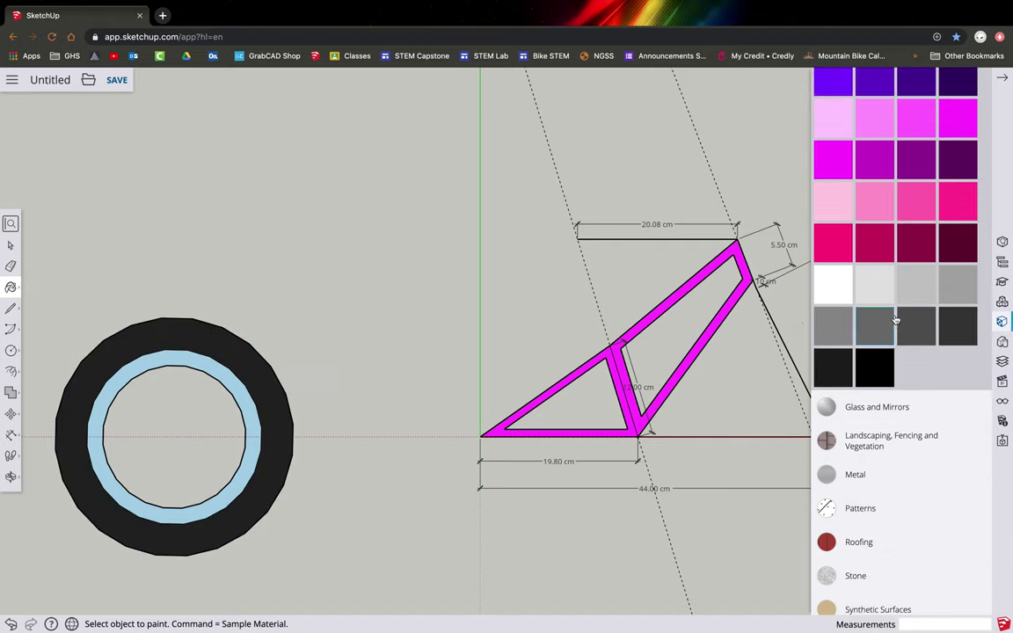
Step: Paint the wheel's inner rim ring gray from the Colors materials, and close the materials
left_click(959, 296)
left_click(244, 403)
left_click(242, 380)
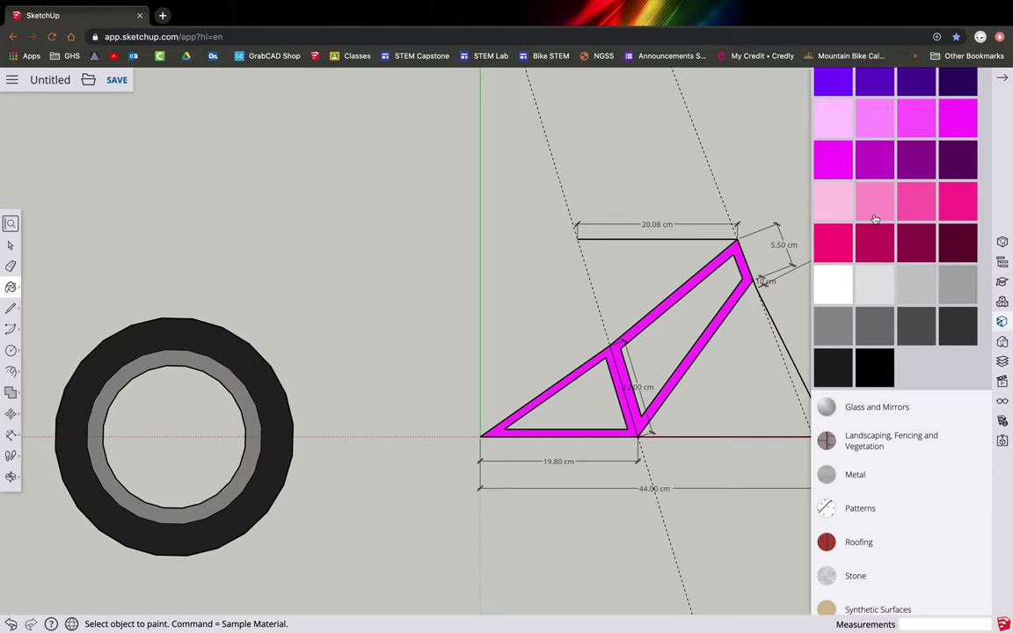
scroll(873, 215, "up", 10)
left_click(979, 80)
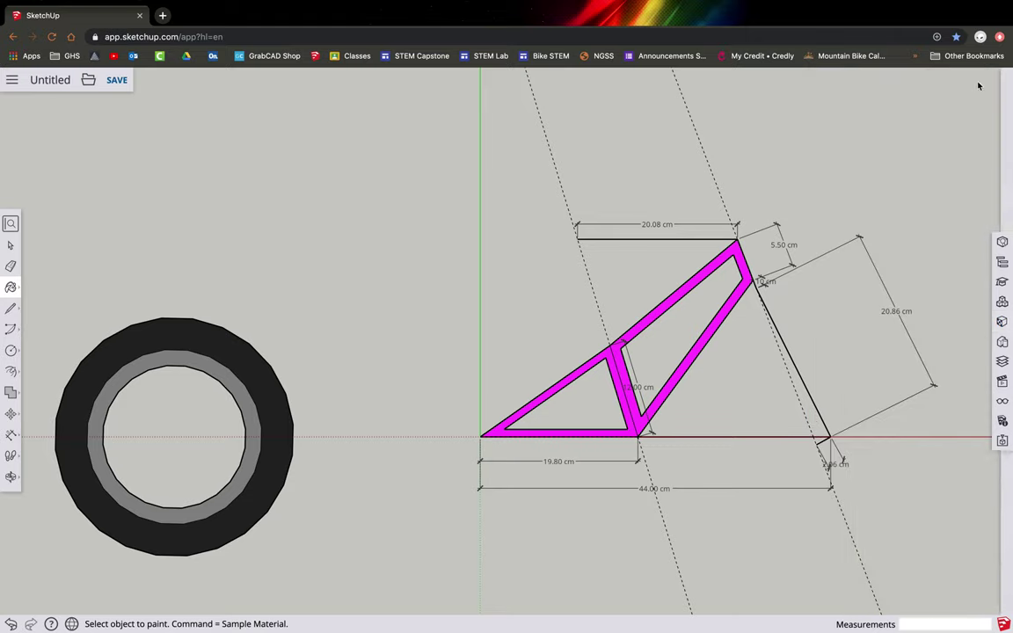
Step: Select all faces and edges of the wheel and make them a group
left_click(8, 248)
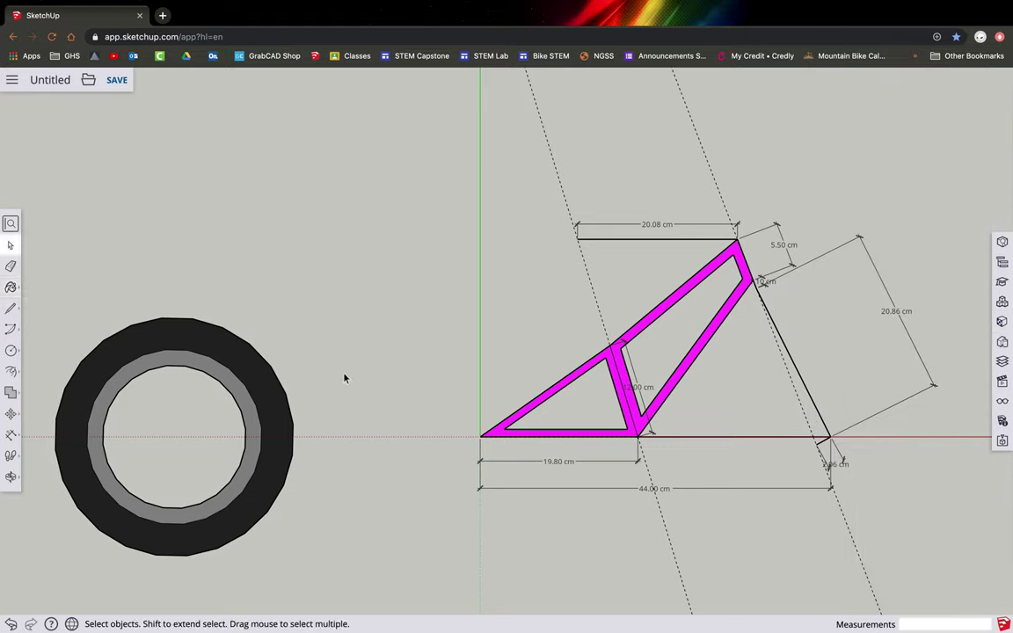
left_click(237, 380)
left_click(288, 389)
left_click_drag(375, 596, 28, 295)
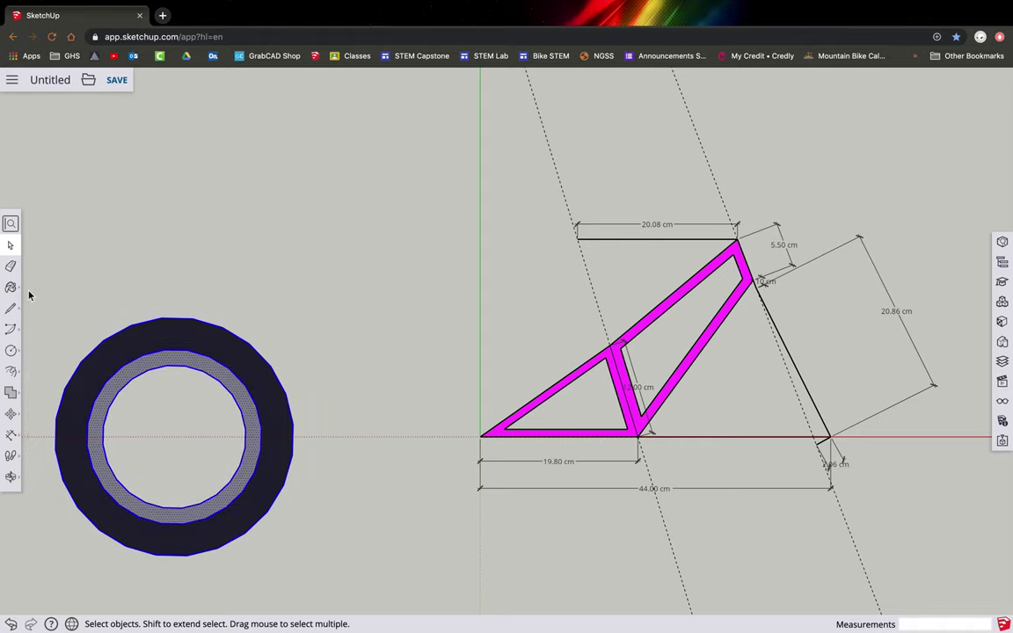
right_click(233, 362)
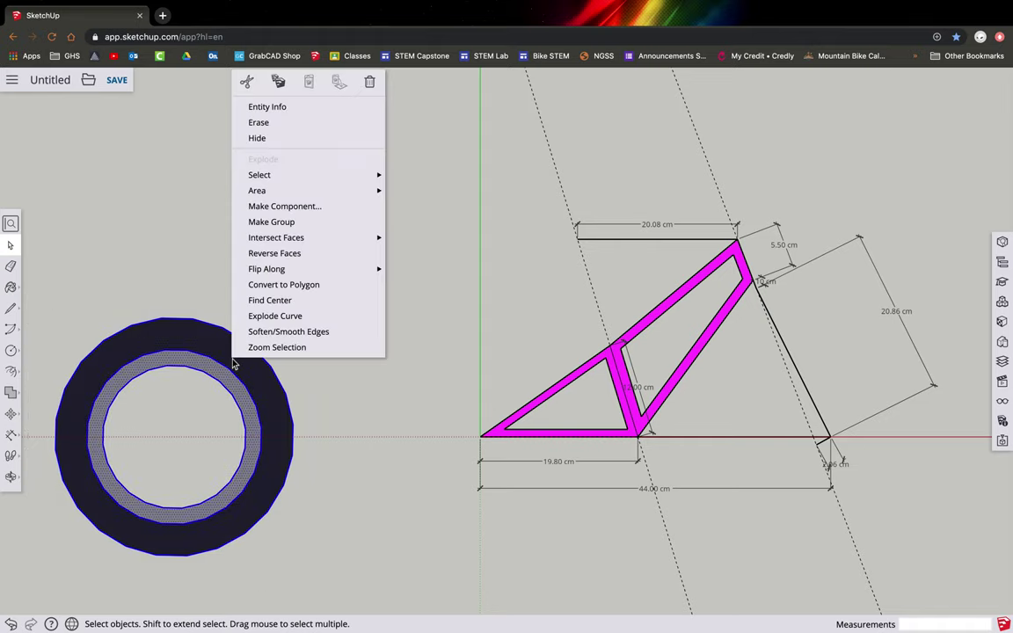
left_click(283, 227)
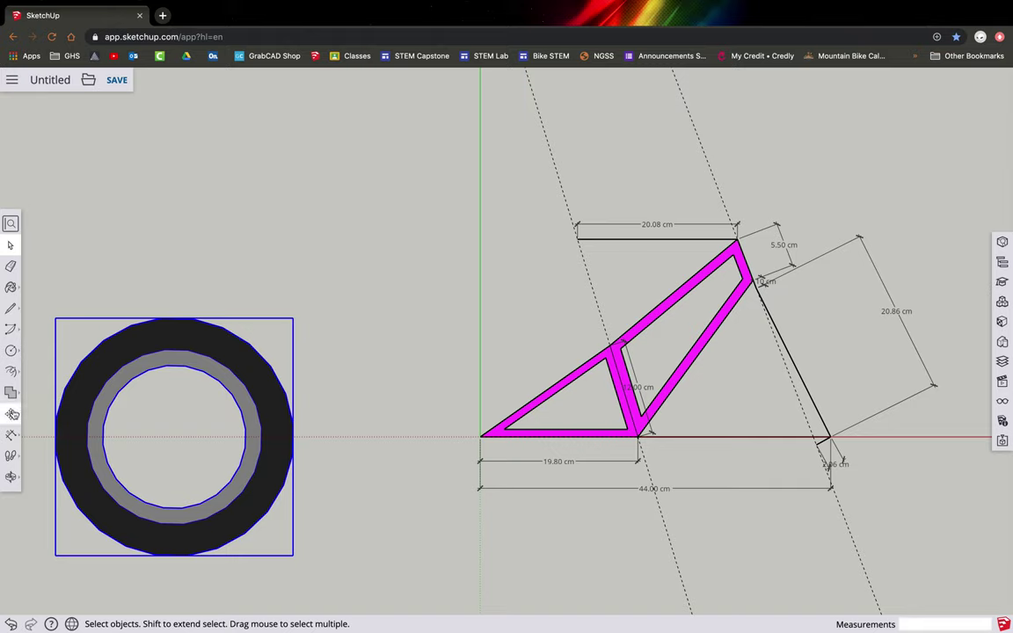
Step: Move the wheel group by its centre onto the rear endpoint of the frame at the origin
left_click(12, 415)
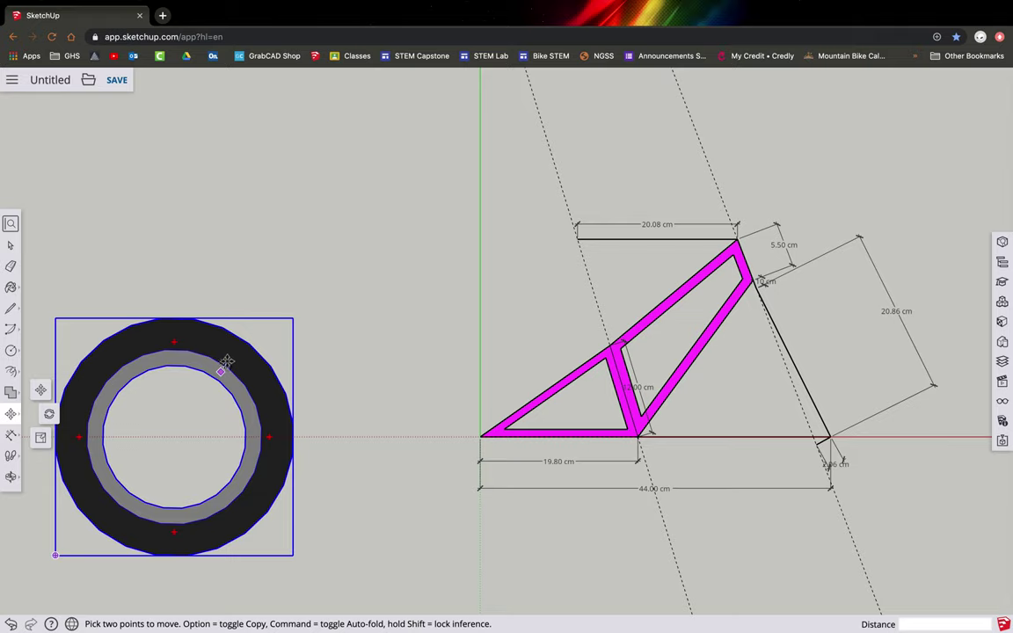
left_click(171, 440)
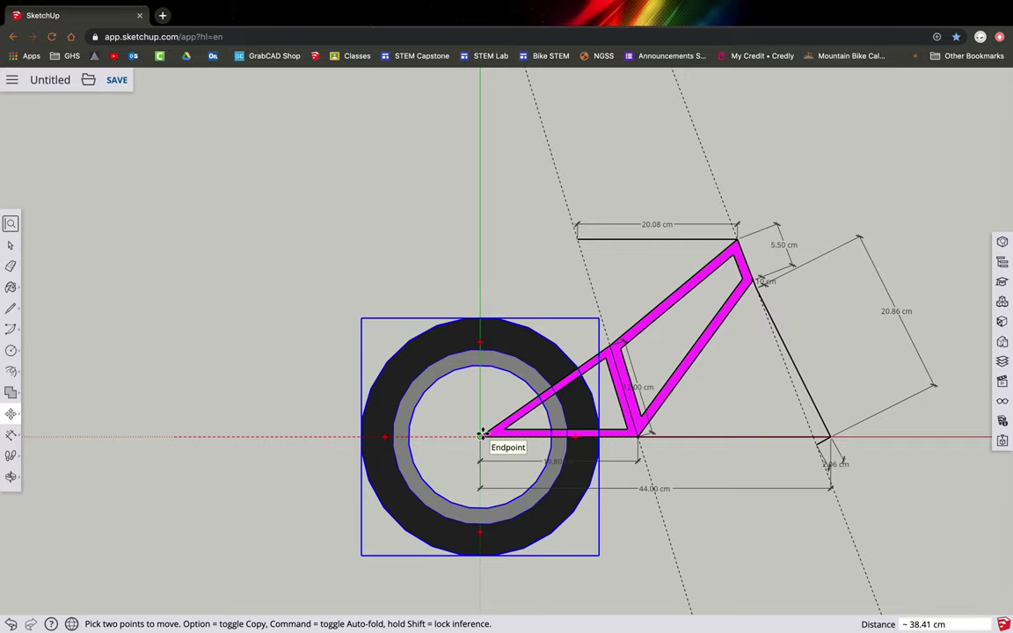
left_click(482, 435)
Step: Copy the wheel group from the rear axle point to the fork's lower endpoint, 44 cm along the red axis
left_click(482, 435)
key("alt")
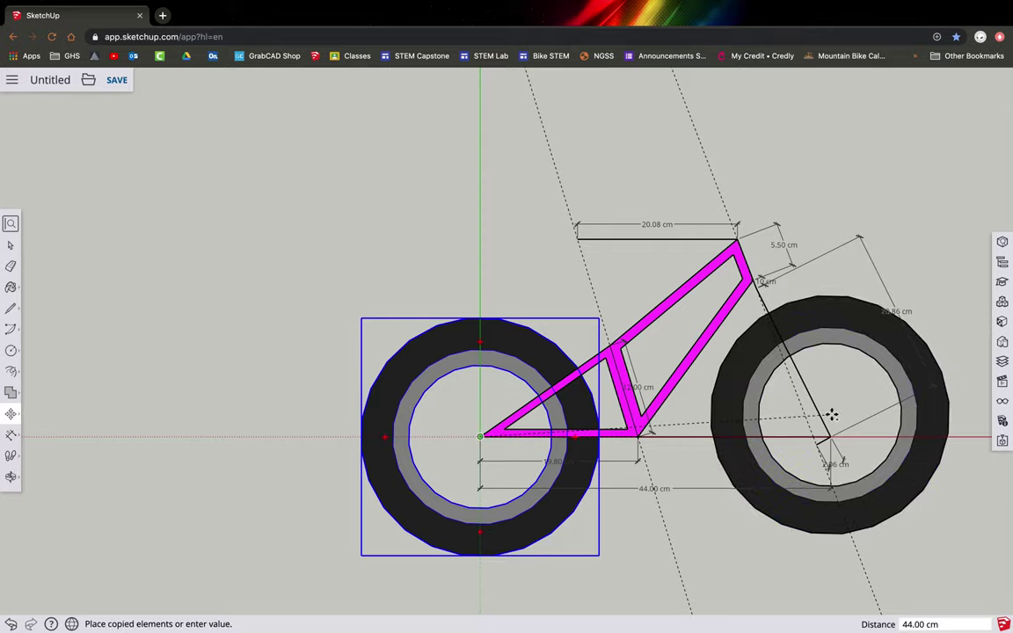
left_click(832, 434)
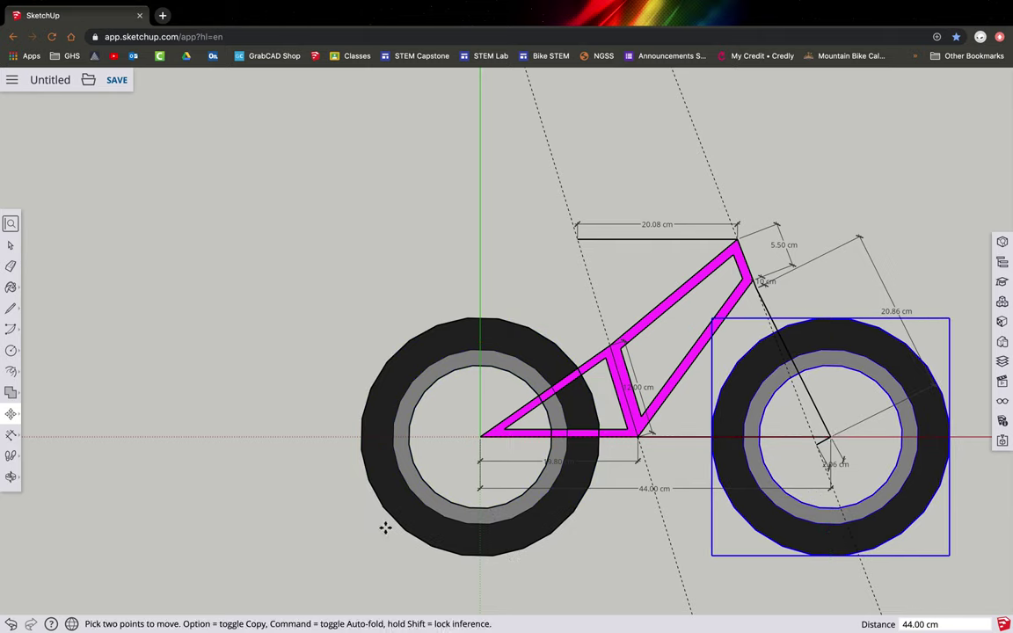
Step: Zoom to the model's extents, deselect the front wheel, and frame the whole bike in view
left_click(10, 477)
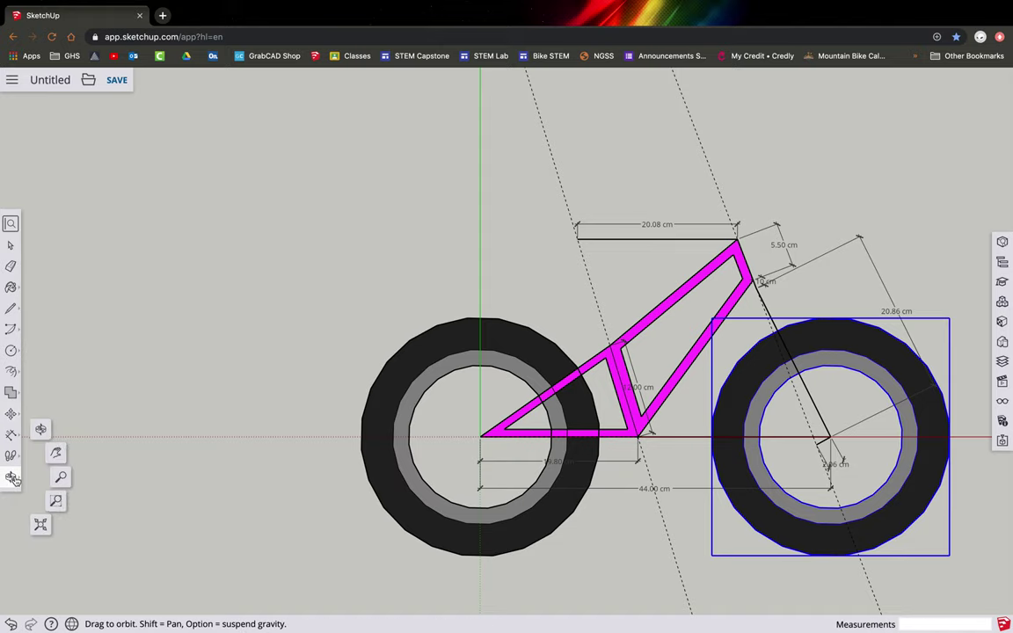
left_click(41, 525)
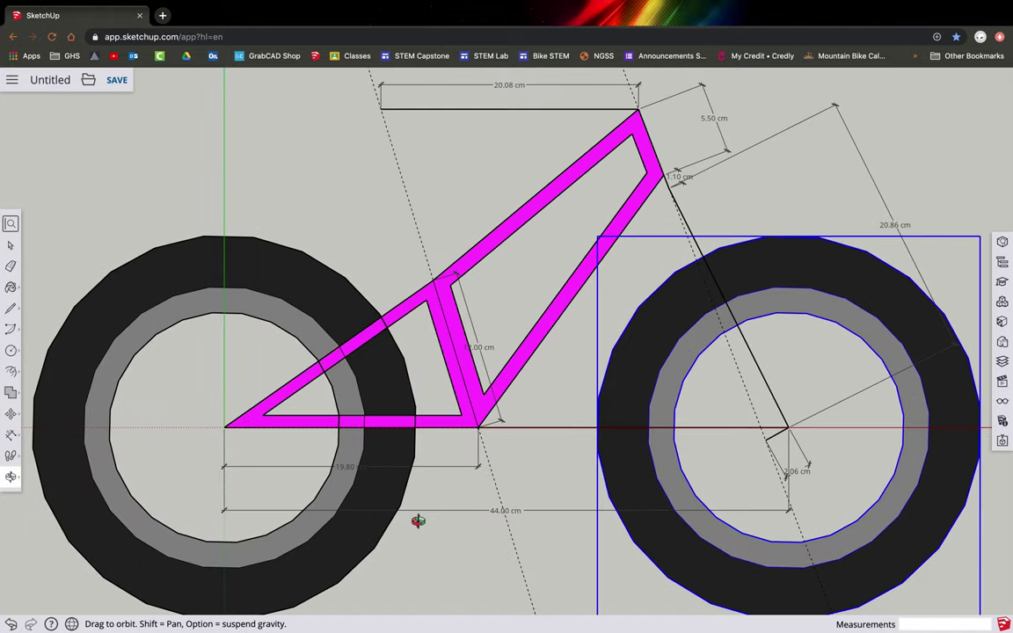
left_click(10, 244)
left_click(250, 121)
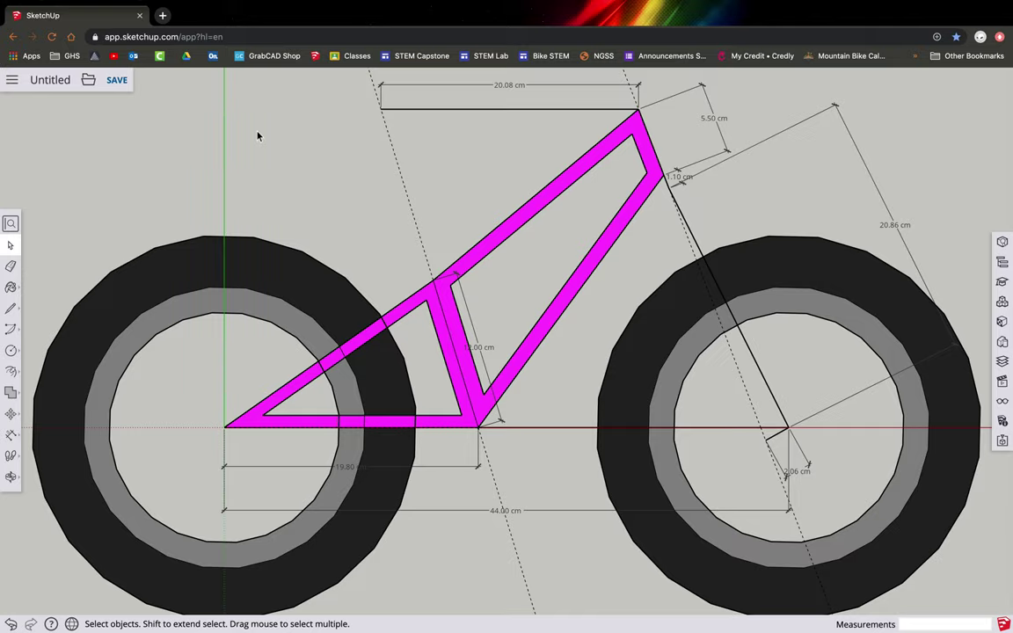
scroll(512, 468, "down", 5)
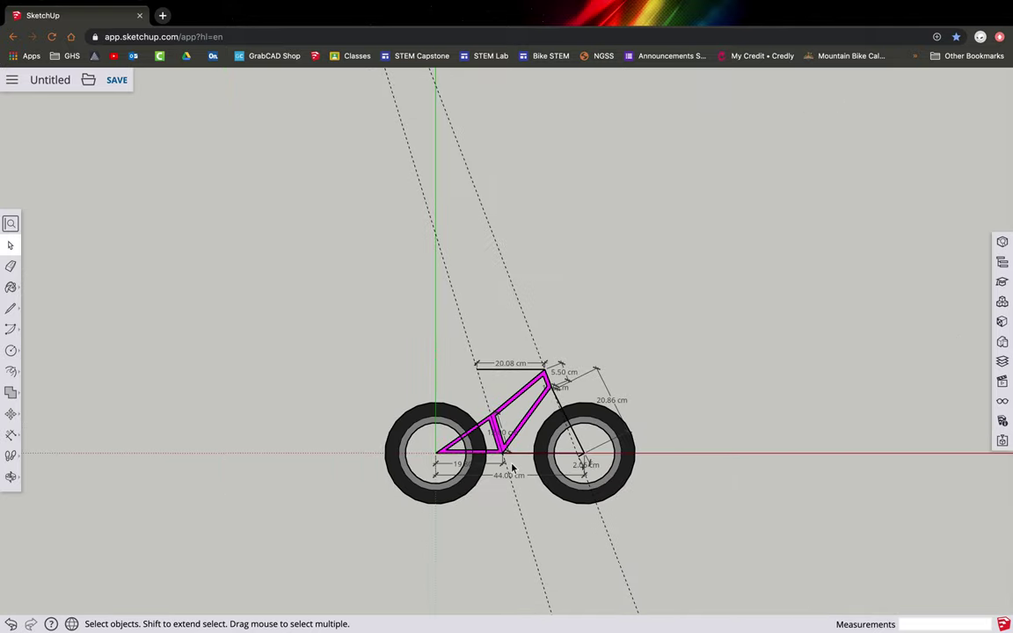
scroll(513, 468, "up", 5)
scroll(513, 468, "down", 2)
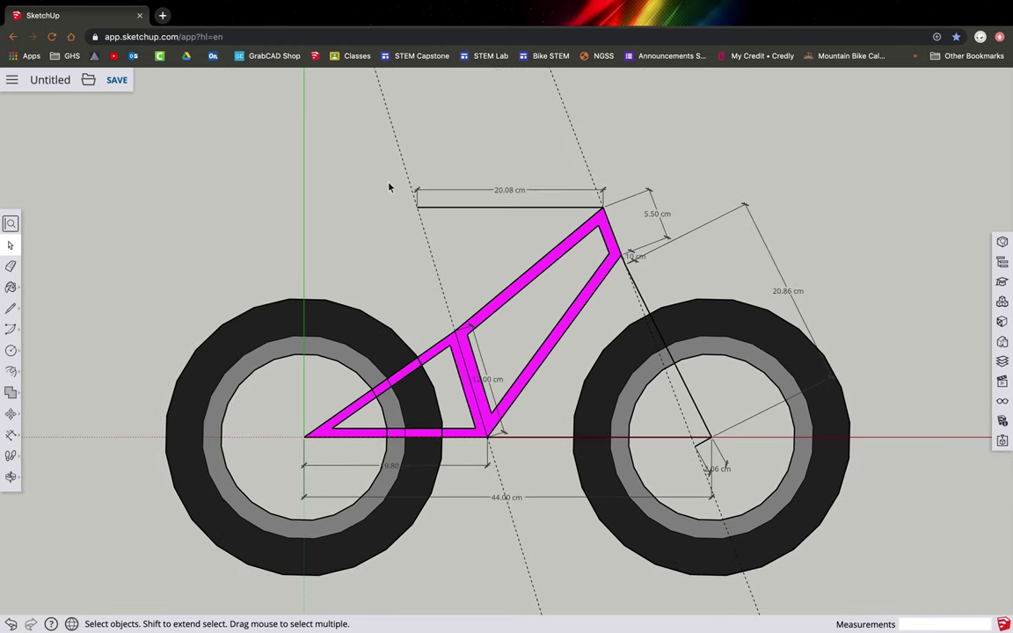
Step: Save the model in the SketchUp project under the name Scoot Bike 4
left_click(117, 79)
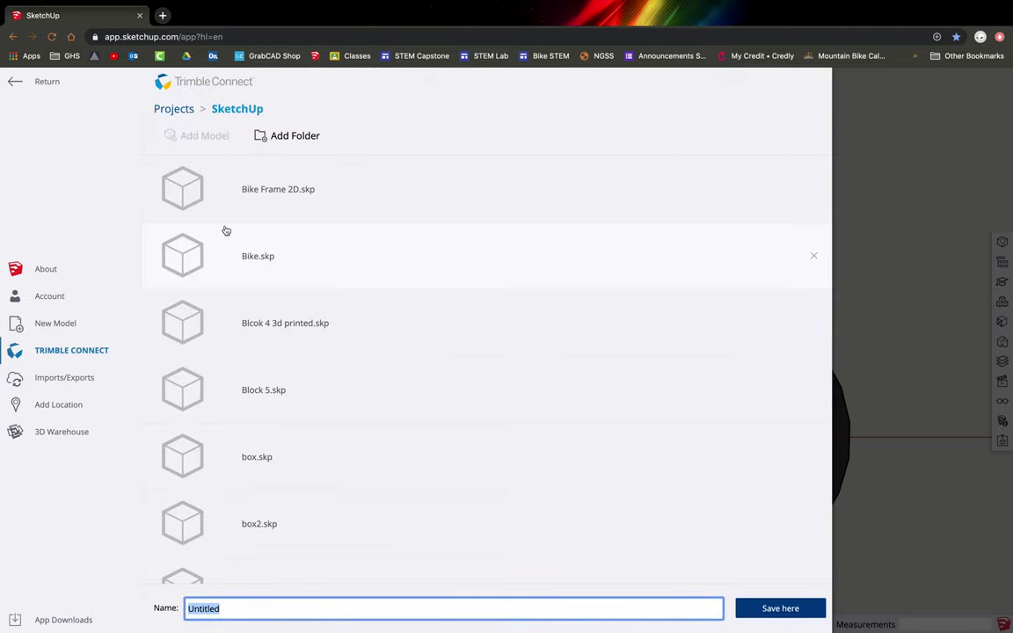
type("Scoot")
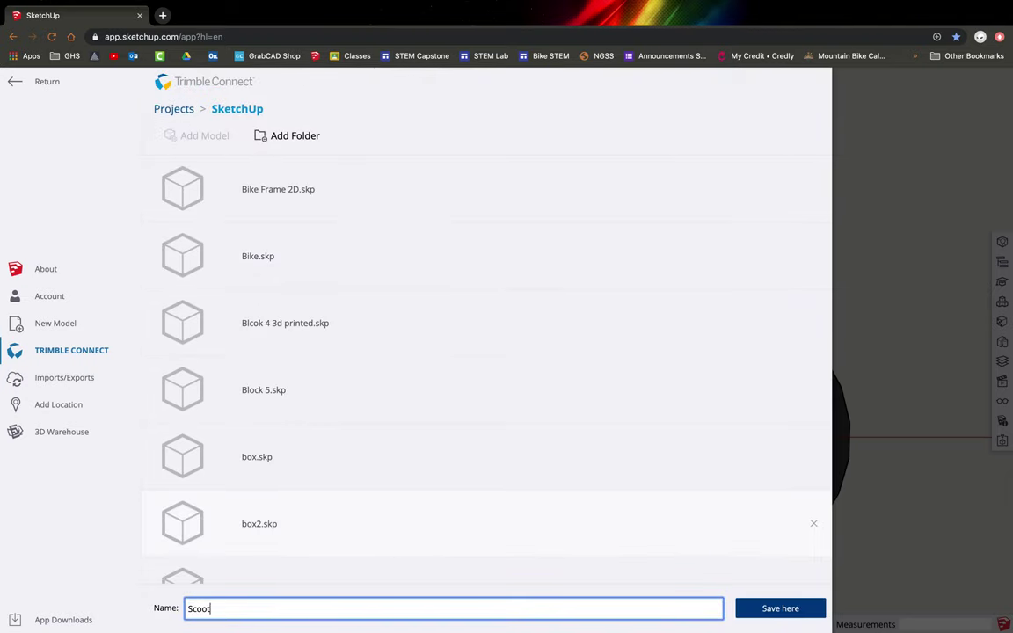
type(" Bike 4")
key("Return")
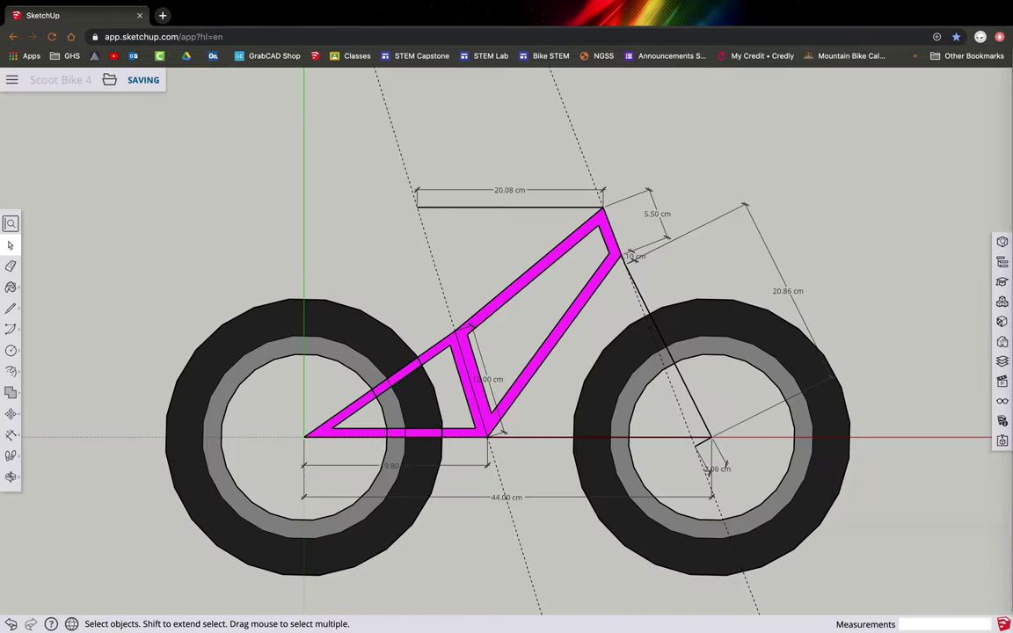